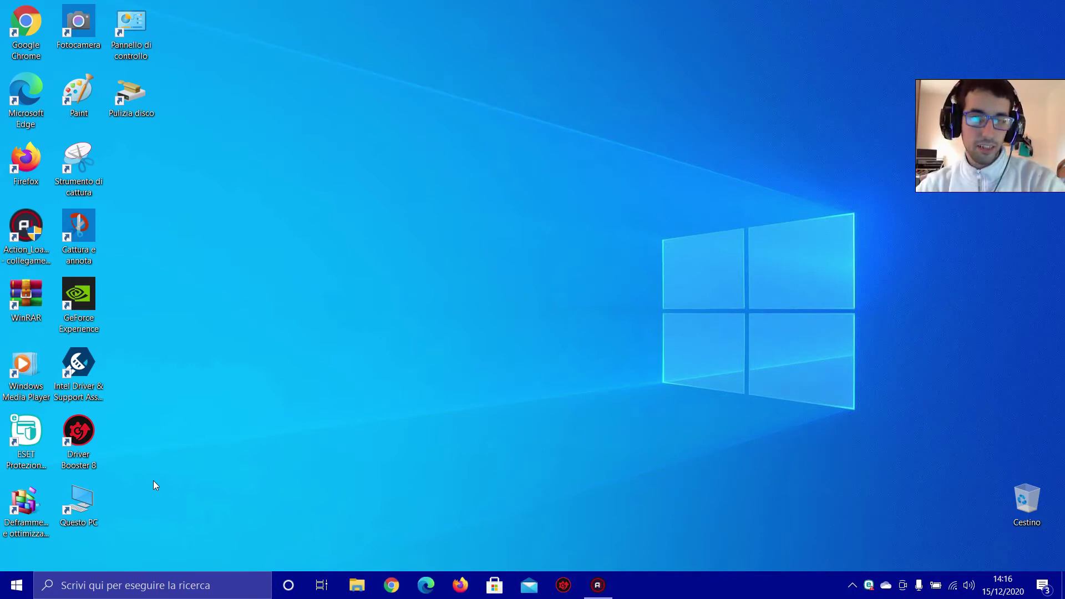
# Find Gestione dispositivi with the search term "gestione", open it, then reposition and minimize its window.
pyautogui.click(170, 593)
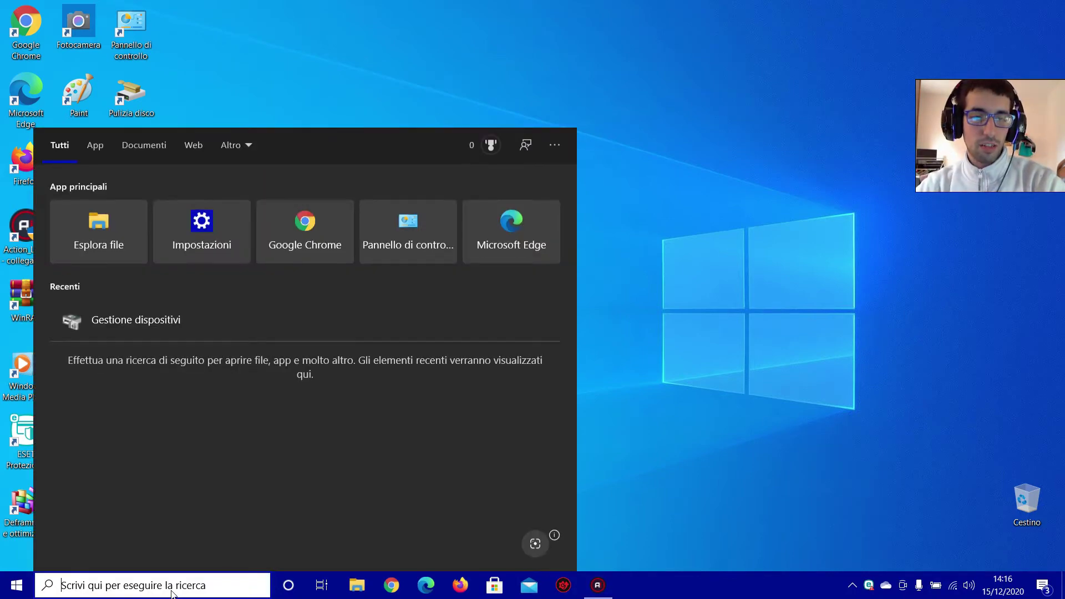
pyautogui.write('gestione')
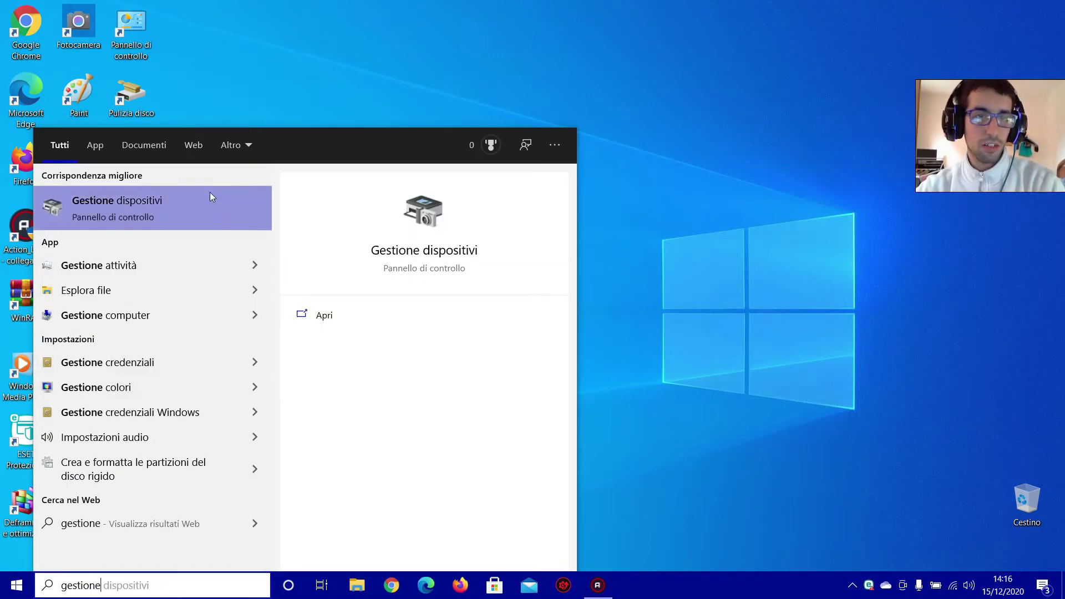
pyautogui.click(187, 209)
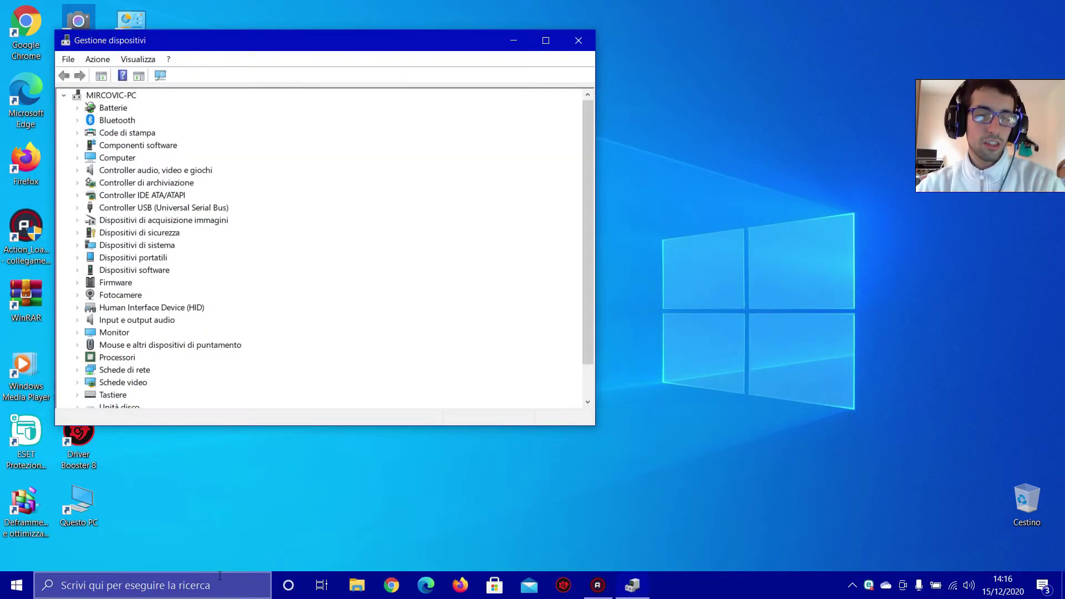
pyautogui.moveTo(448, 34); pyautogui.dragTo(596, 37)
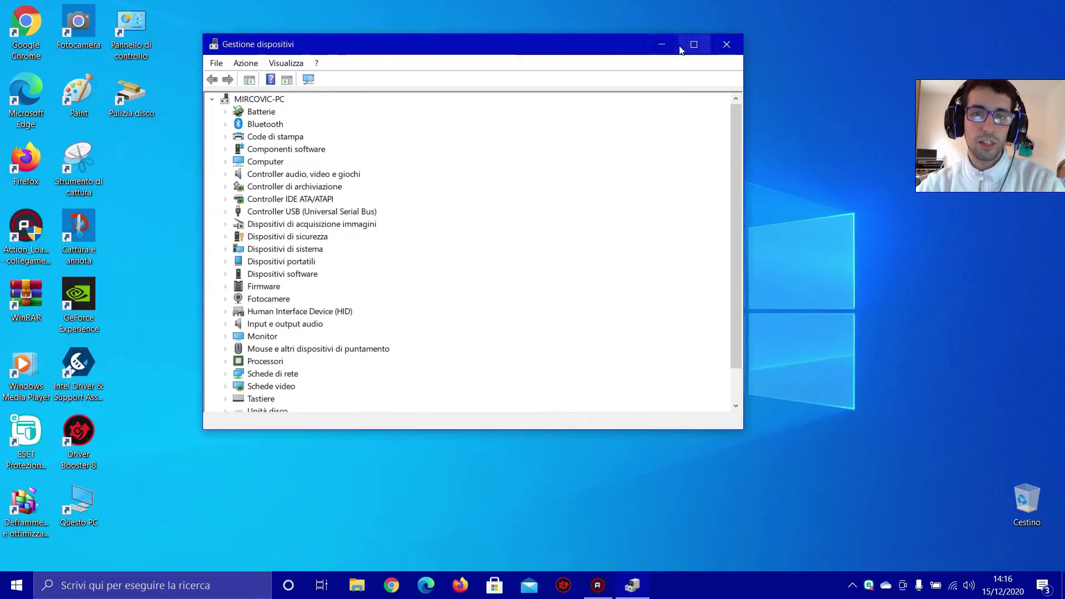
pyautogui.moveTo(402, 49); pyautogui.dragTo(447, 82)
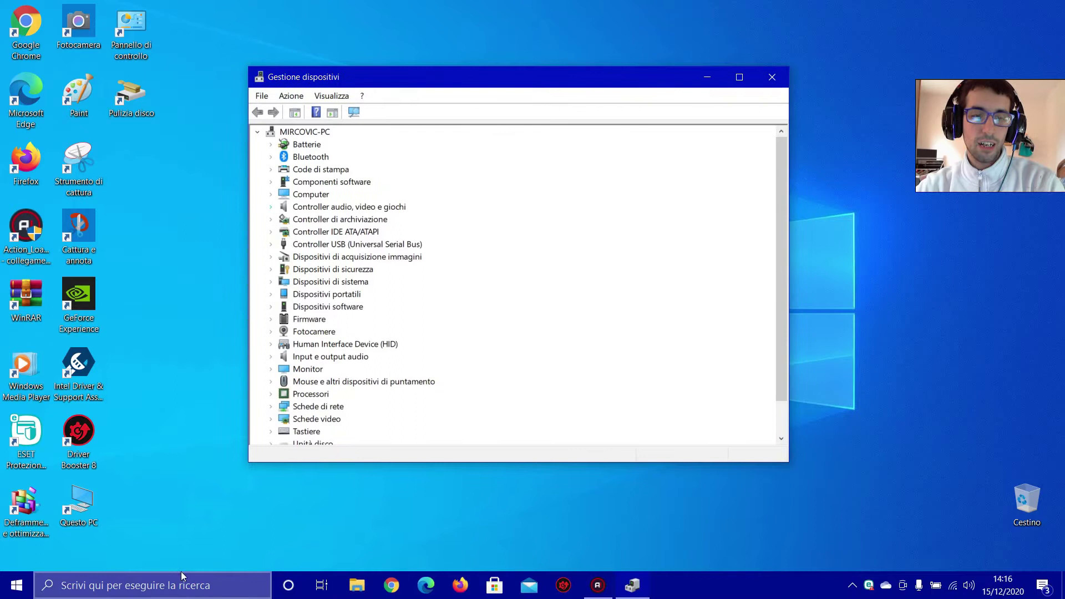
pyautogui.click(707, 77)
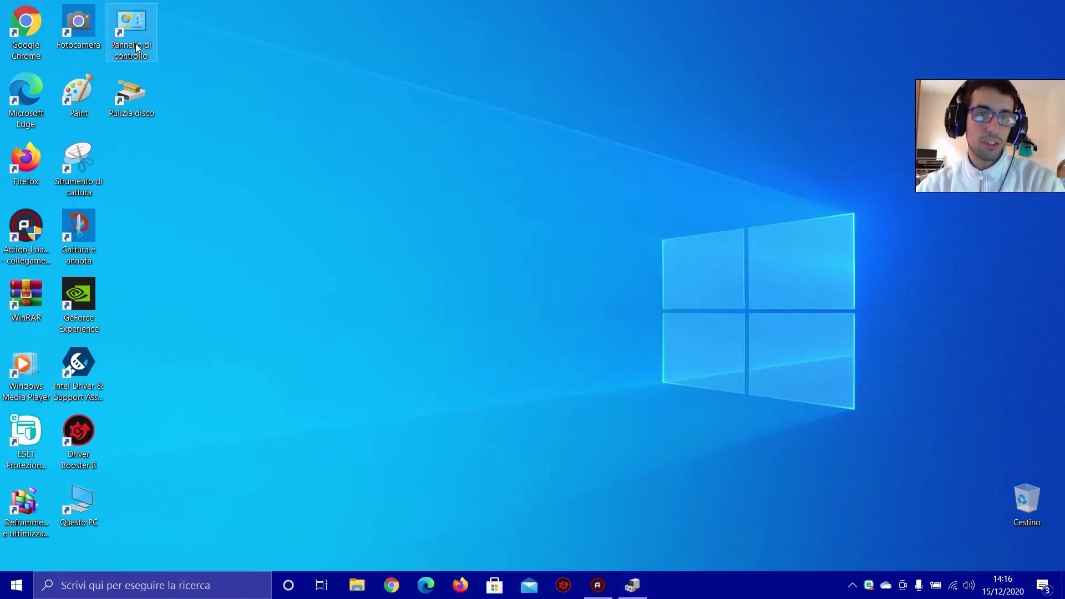
# Open Gestione dispositivi through Hardware e suoni in Pannello di controllo, and close the duplicate Gestione dispositivi window.
pyautogui.doubleClick(140, 45)
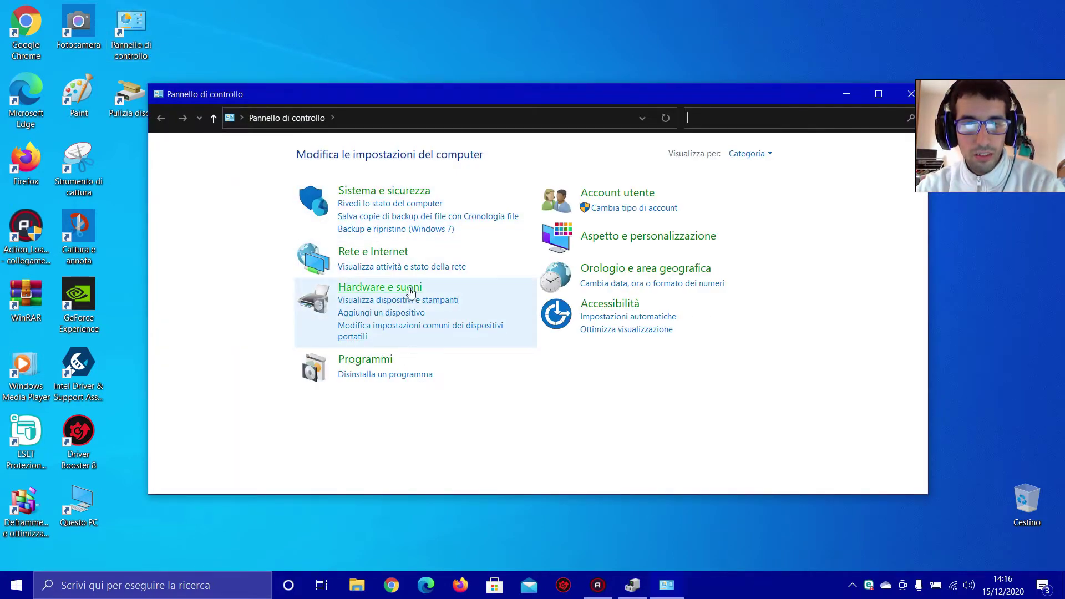
pyautogui.click(390, 289)
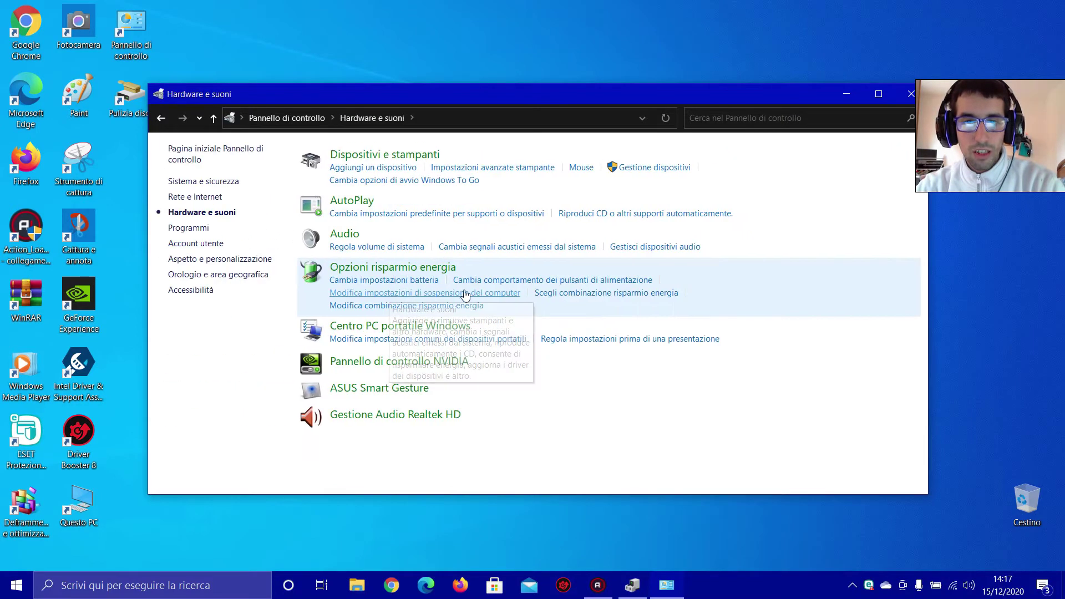
pyautogui.click(653, 169)
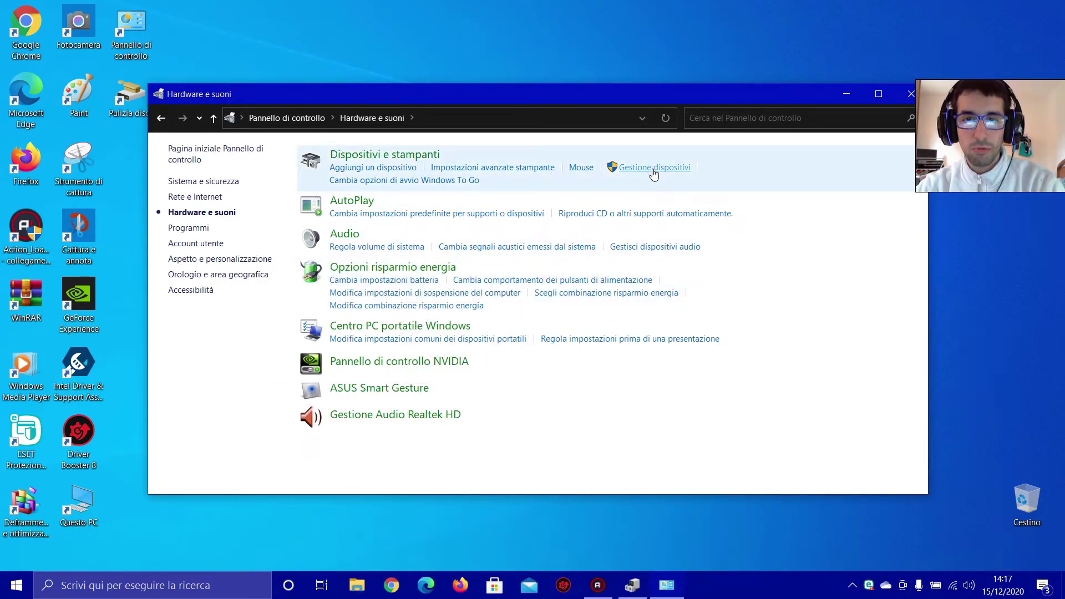
pyautogui.click(913, 96)
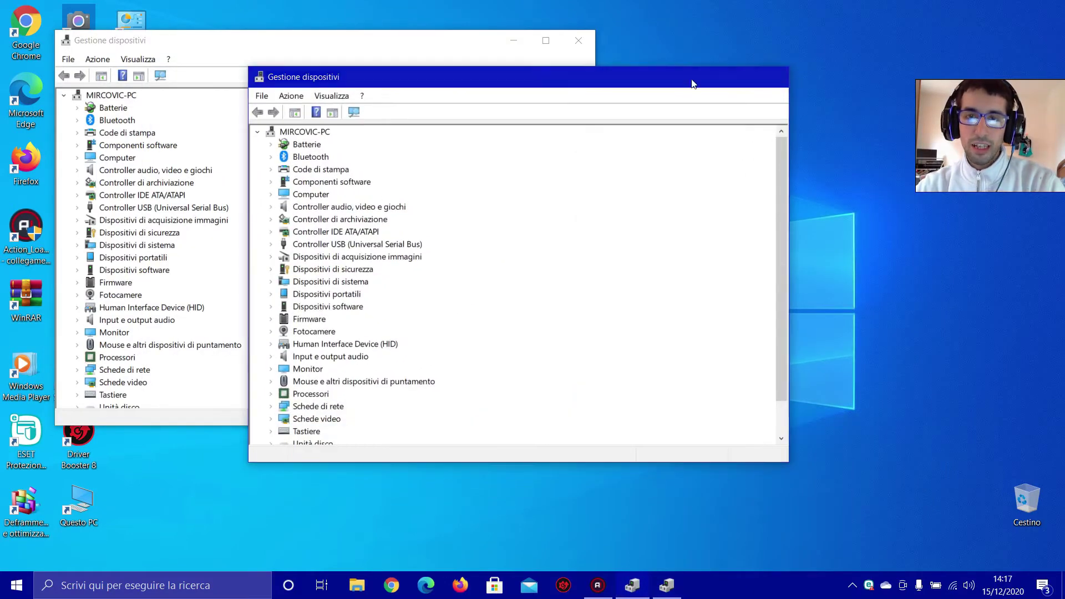
pyautogui.click(772, 77)
pyautogui.moveTo(242, 47); pyautogui.dragTo(422, 76)
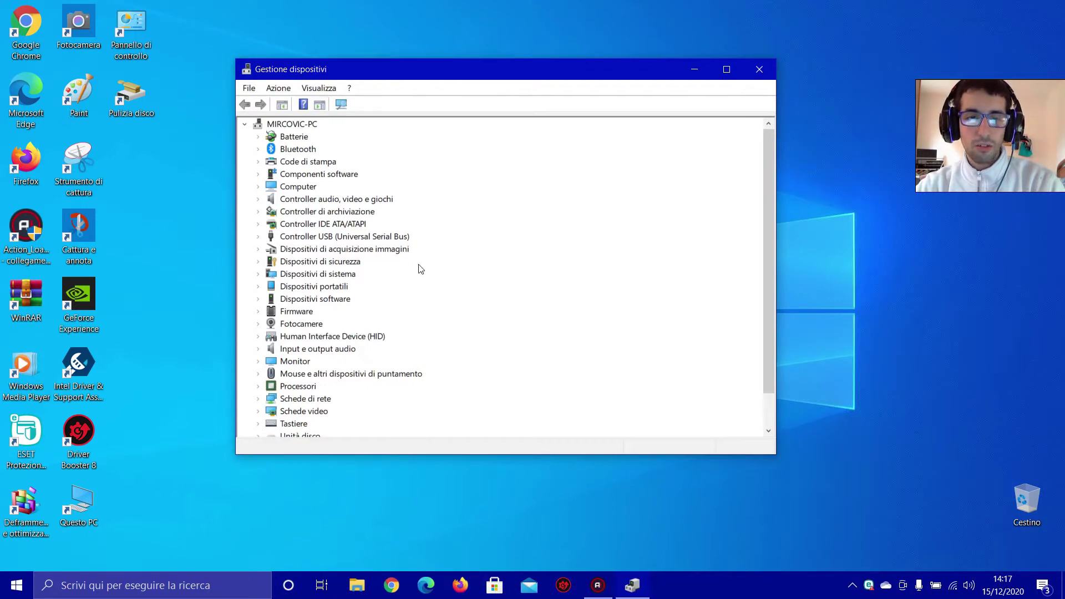
# Examine the device categories and the devices listed under Batterie, leaving the category collapsed.
pyautogui.scroll(-1, 418, 289)
pyautogui.scroll(1, 418, 312)
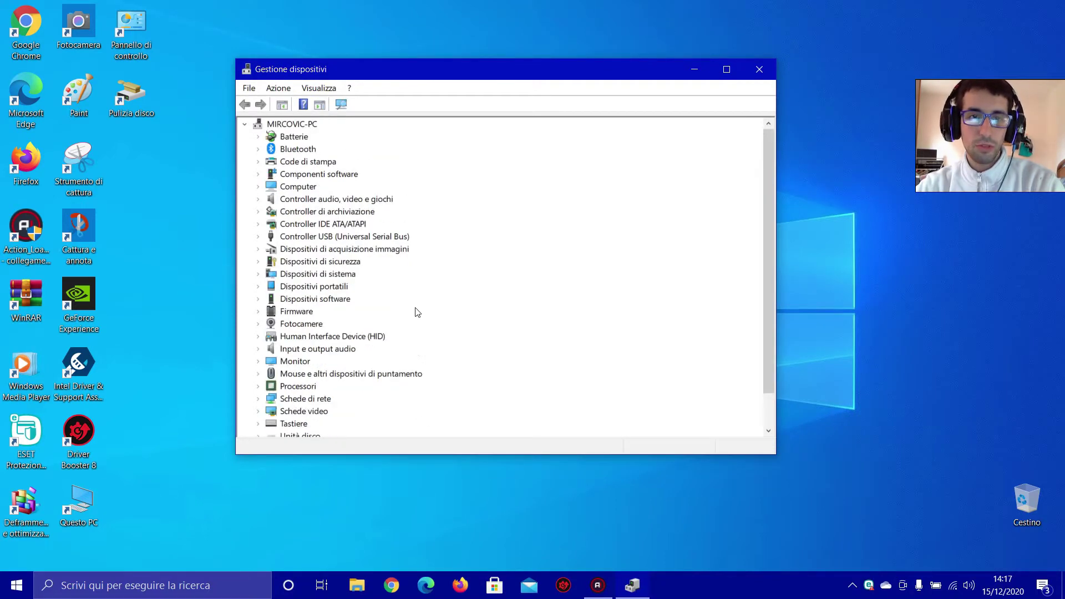
pyautogui.doubleClick(297, 138)
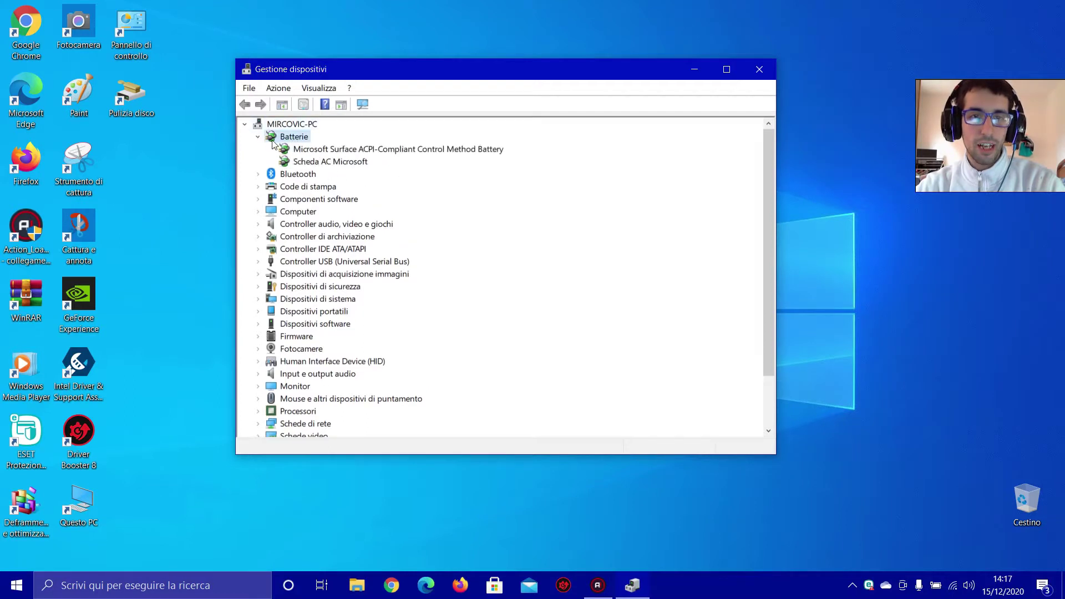
pyautogui.press('Left')
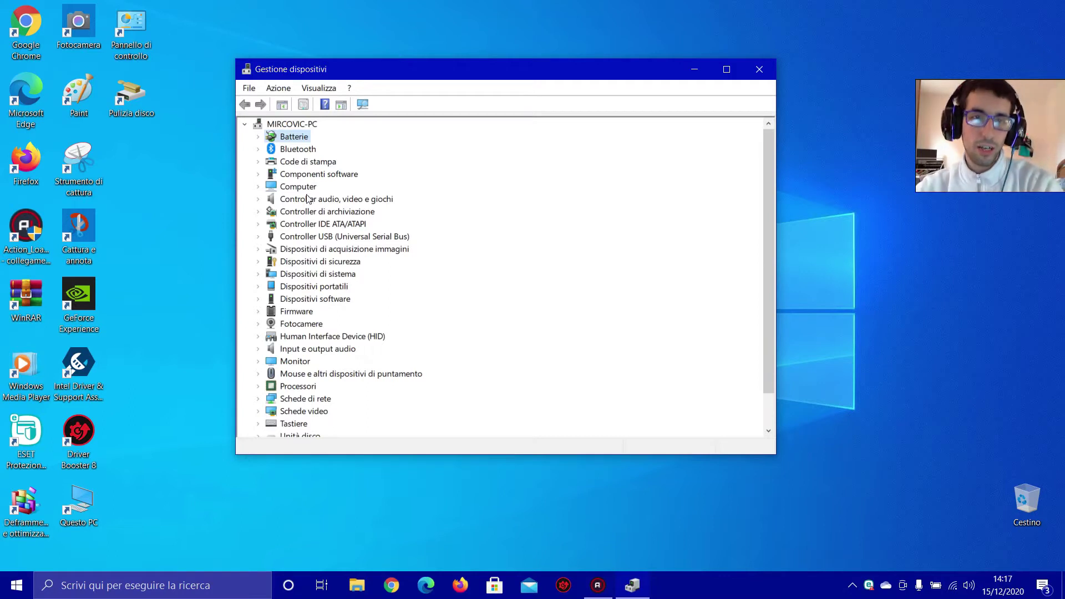
pyautogui.doubleClick(289, 139)
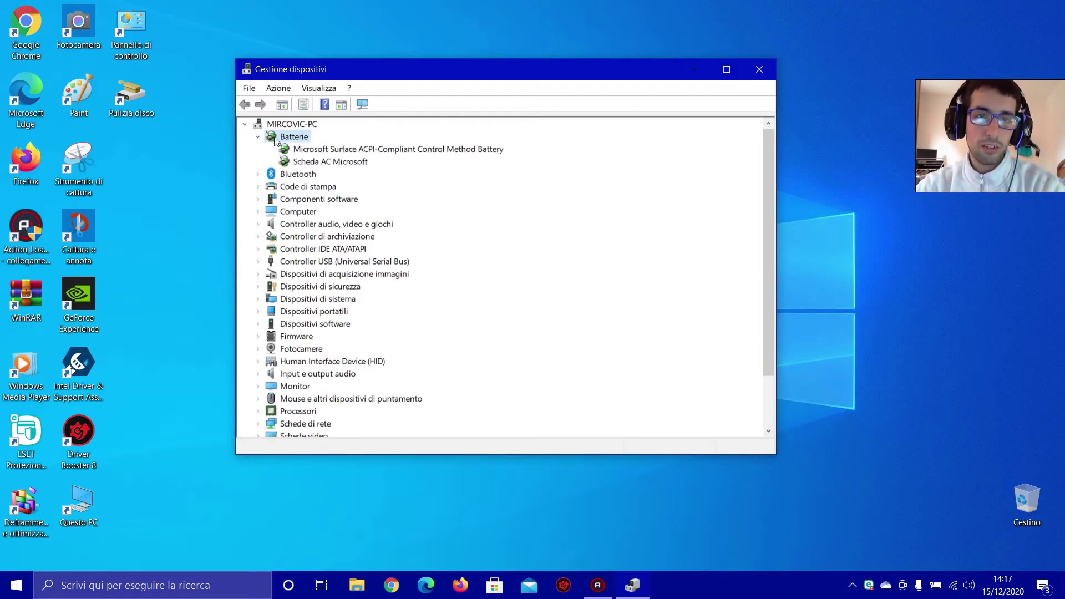
pyautogui.doubleClick(274, 138)
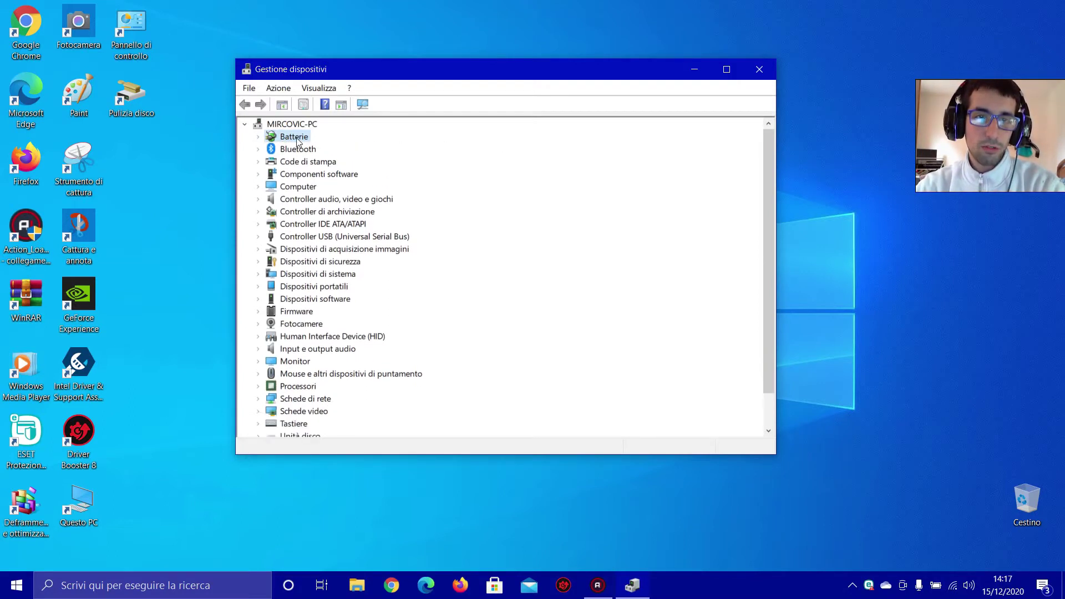
# Expand Batterie and run an automatic driver update search for the Microsoft Surface ACPI-Compliant Control Method Battery.
pyautogui.doubleClick(289, 138)
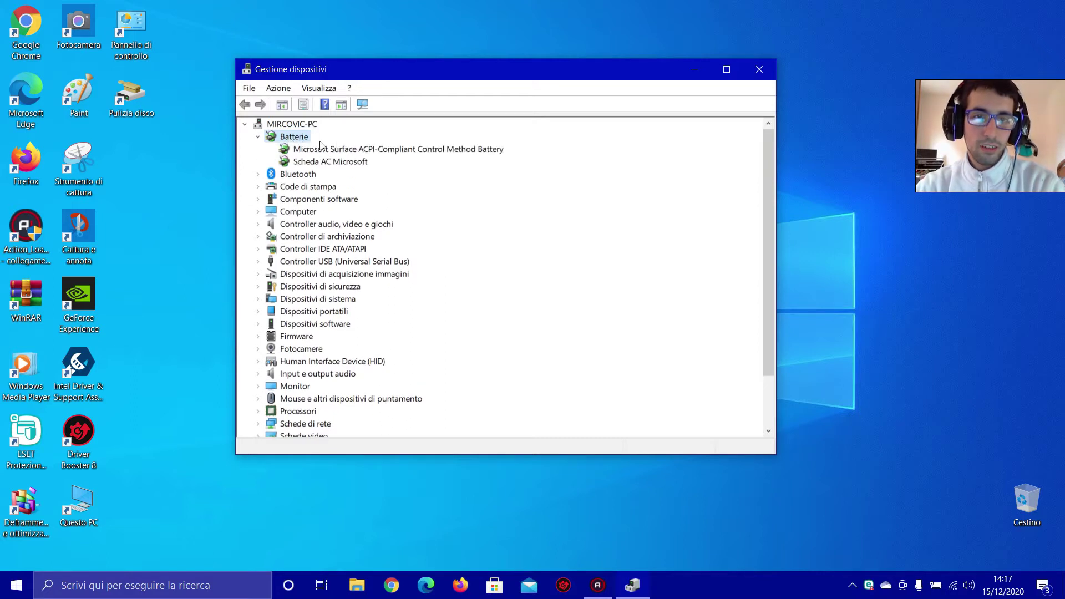
pyautogui.rightClick(344, 155)
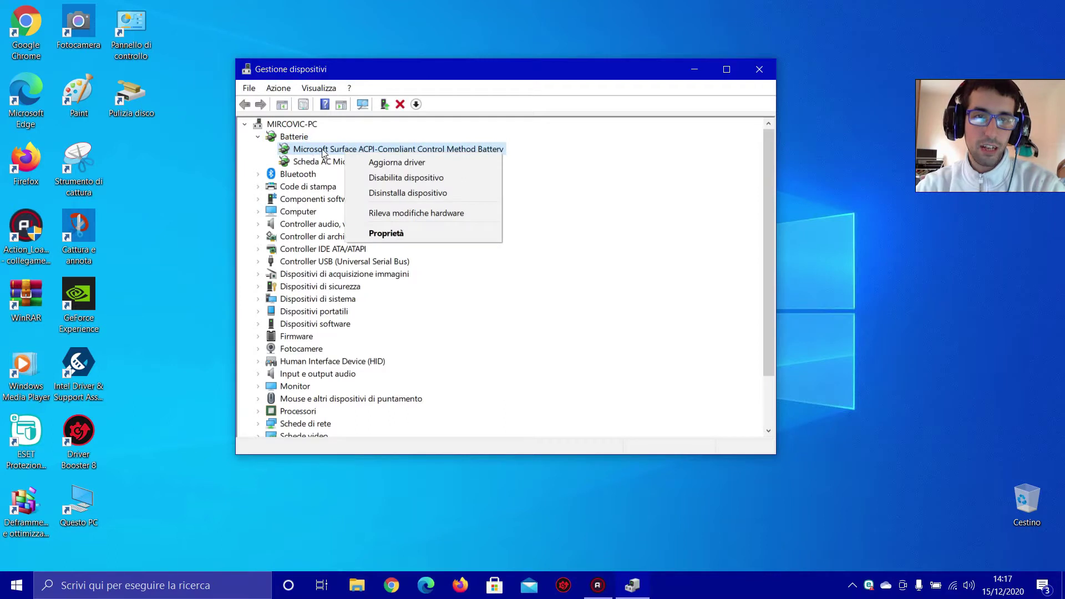
pyautogui.press('Escape')
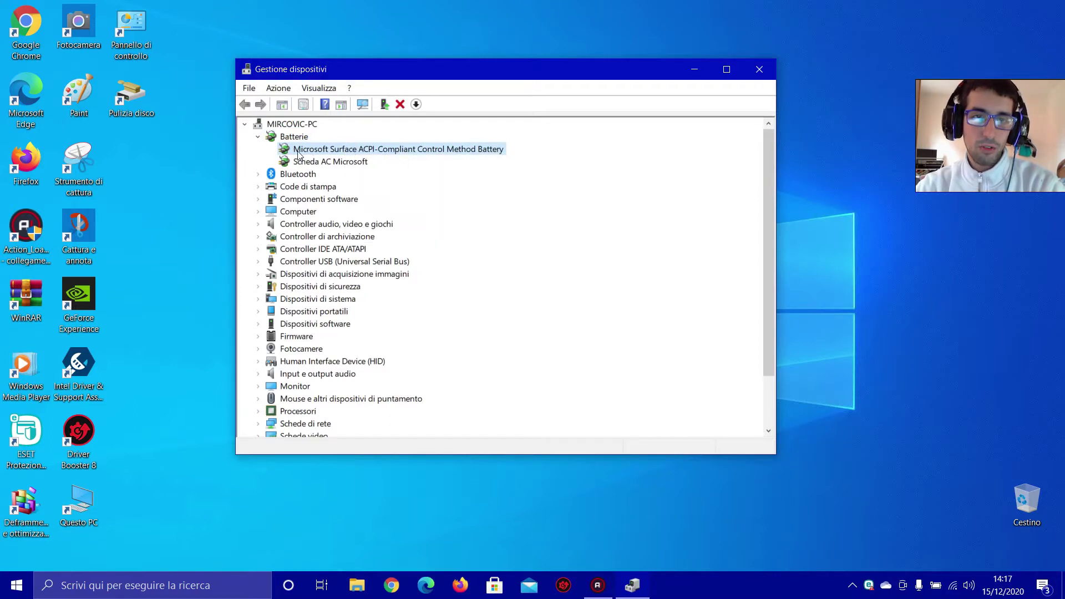
pyautogui.rightClick(356, 152)
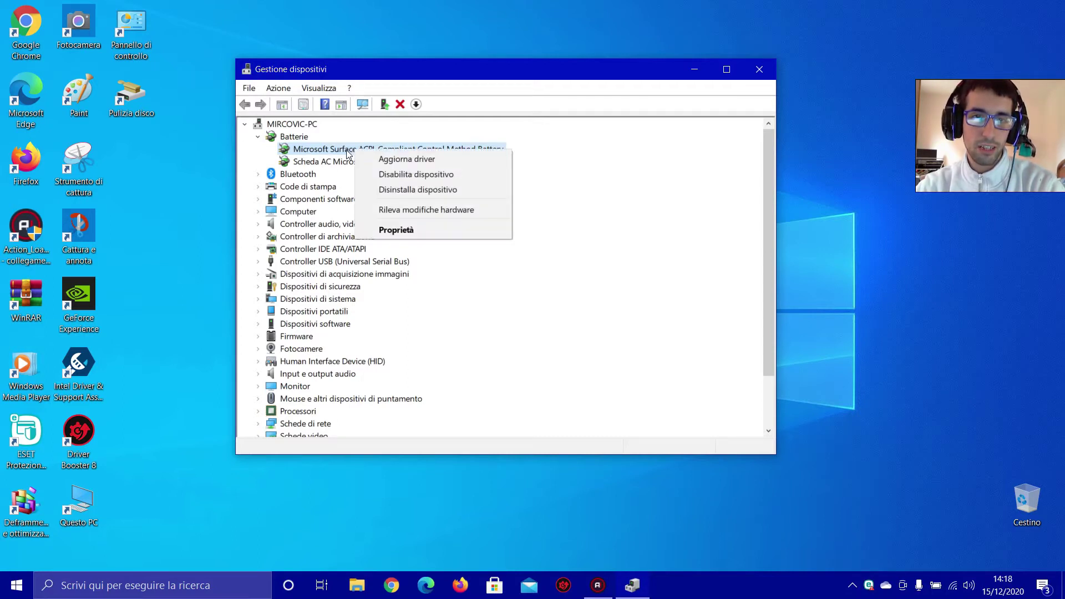
pyautogui.click(403, 160)
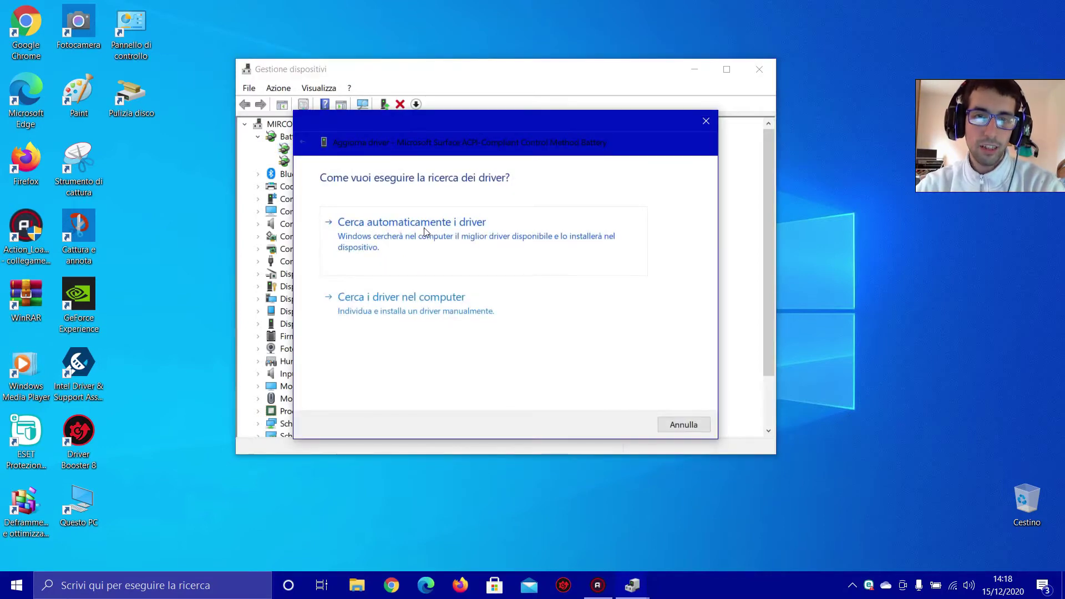
pyautogui.click(425, 232)
pyautogui.click(686, 425)
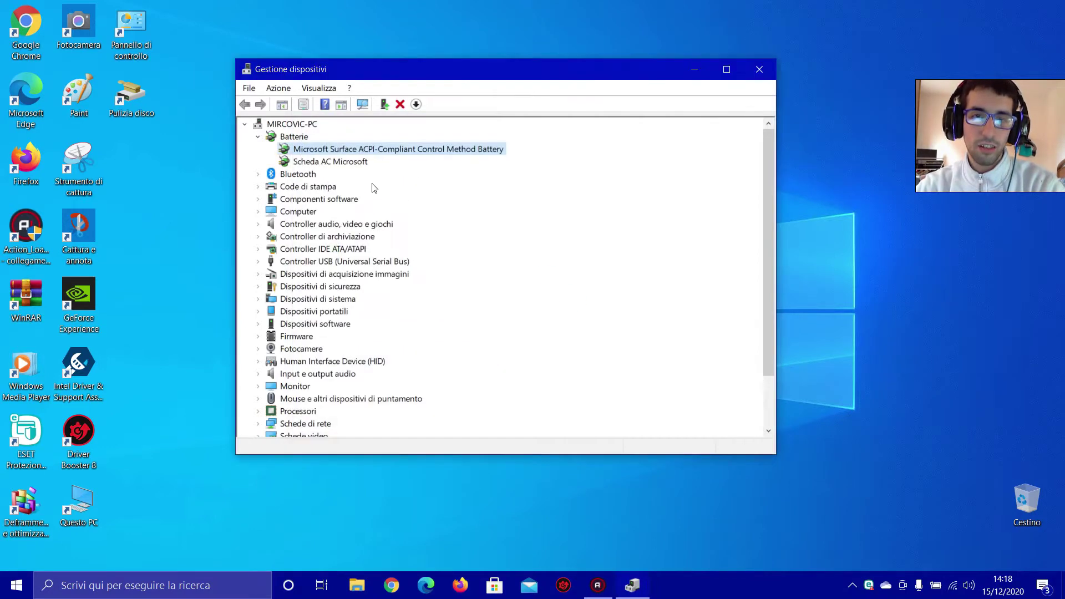
# Run an automatic driver update search for Scheda AC Microsoft and close the update wizard.
pyautogui.rightClick(353, 167)
pyautogui.click(402, 176)
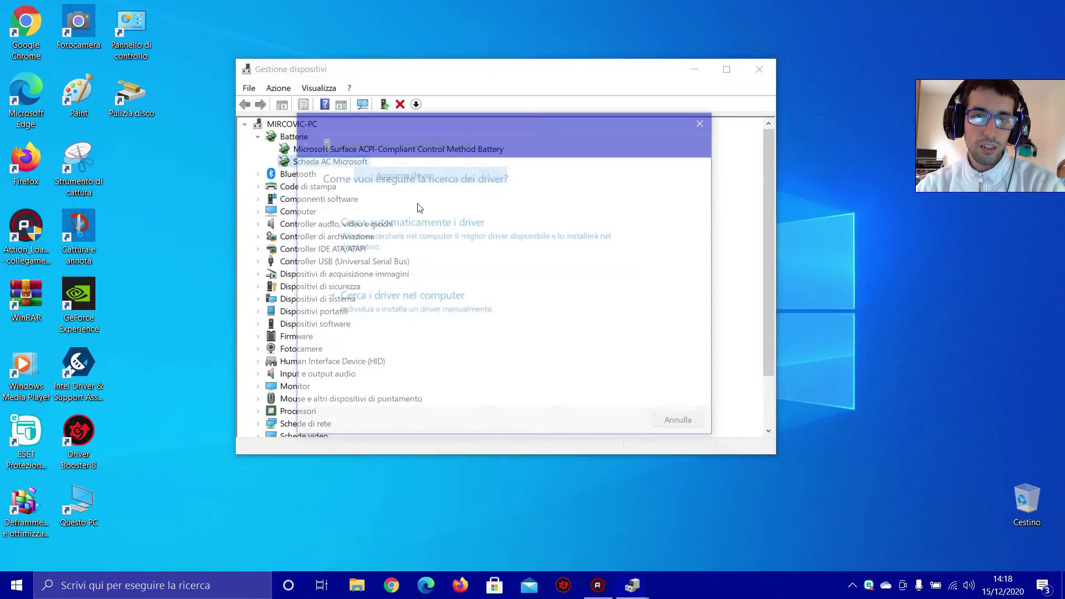
pyautogui.click(453, 229)
pyautogui.click(686, 425)
# Expand Bluetooth and run an automatic driver update search for Bluetooth Device (RFCOMM Protocol TDI).
pyautogui.doubleClick(299, 174)
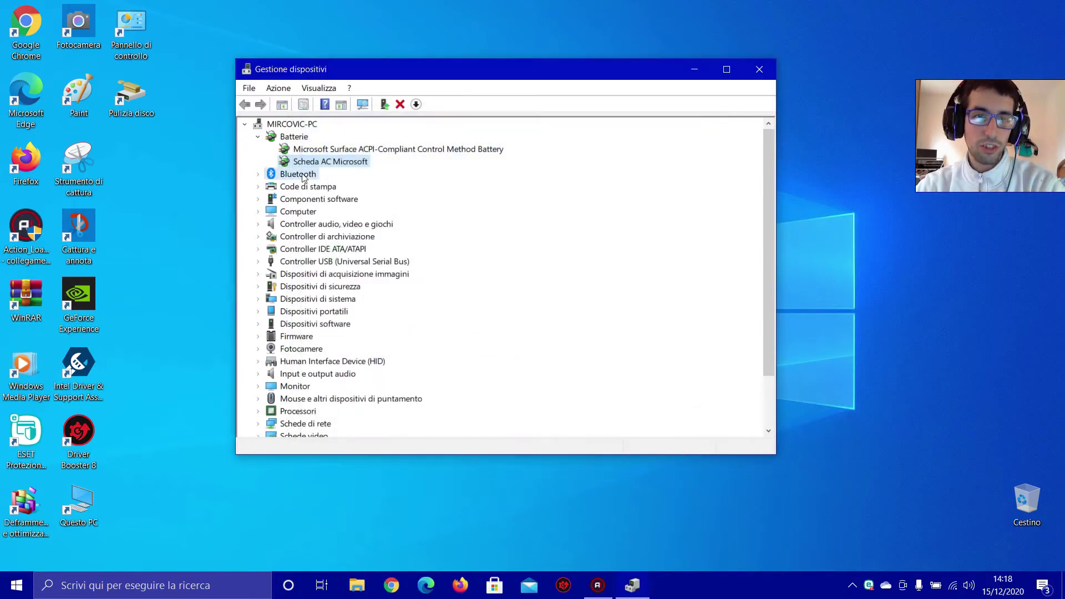
pyautogui.rightClick(342, 189)
pyautogui.click(391, 202)
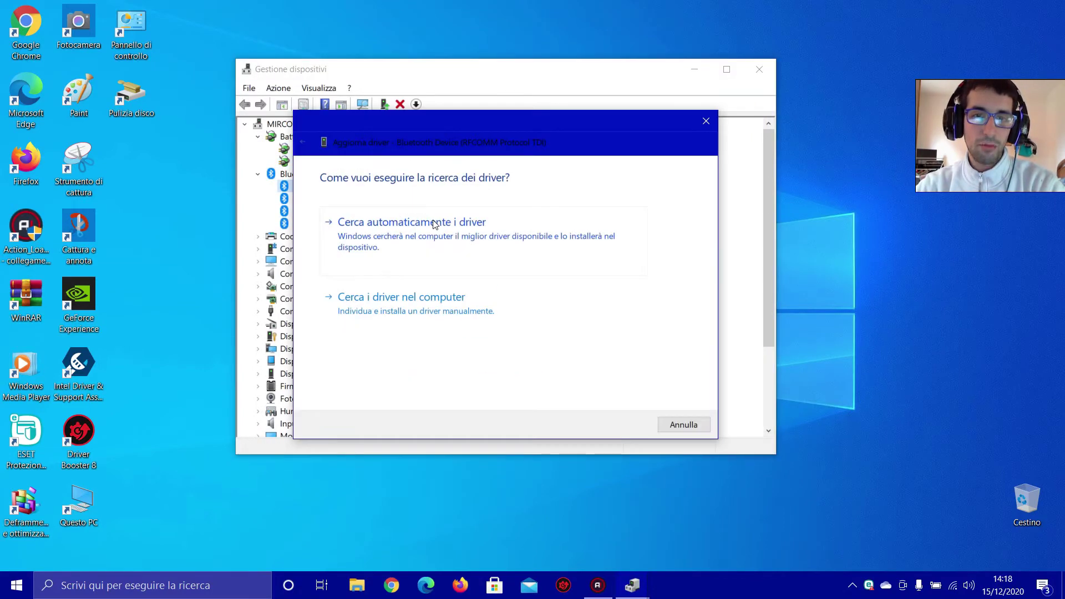
pyautogui.click(453, 224)
pyautogui.click(685, 425)
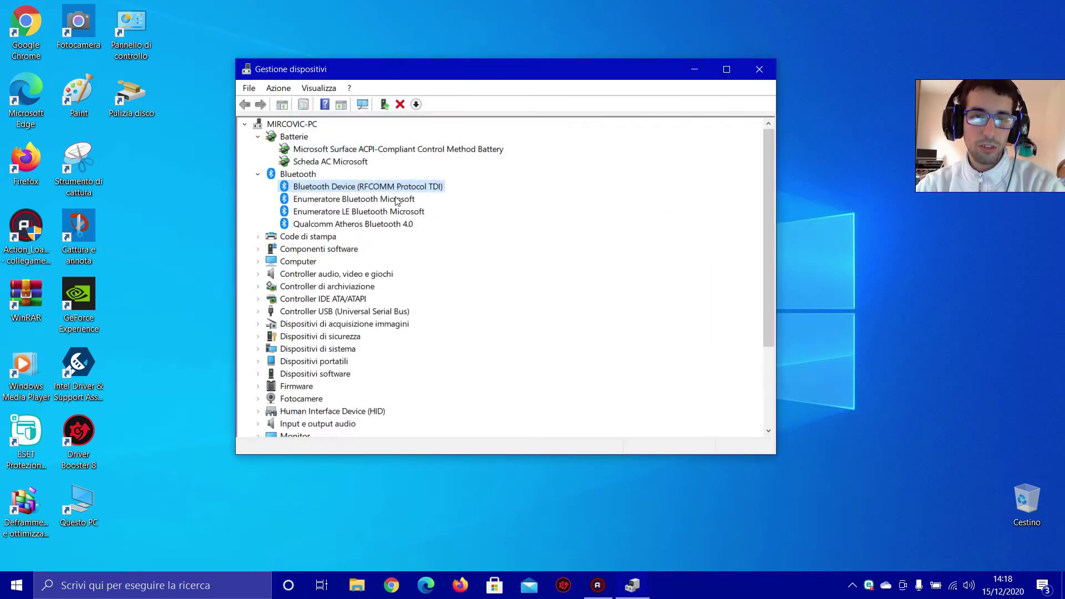
# Run an automatic driver update search for Enumeratore Bluetooth Microsoft and close the update wizard.
pyautogui.rightClick(397, 200)
pyautogui.click(444, 207)
pyautogui.click(422, 220)
pyautogui.click(683, 420)
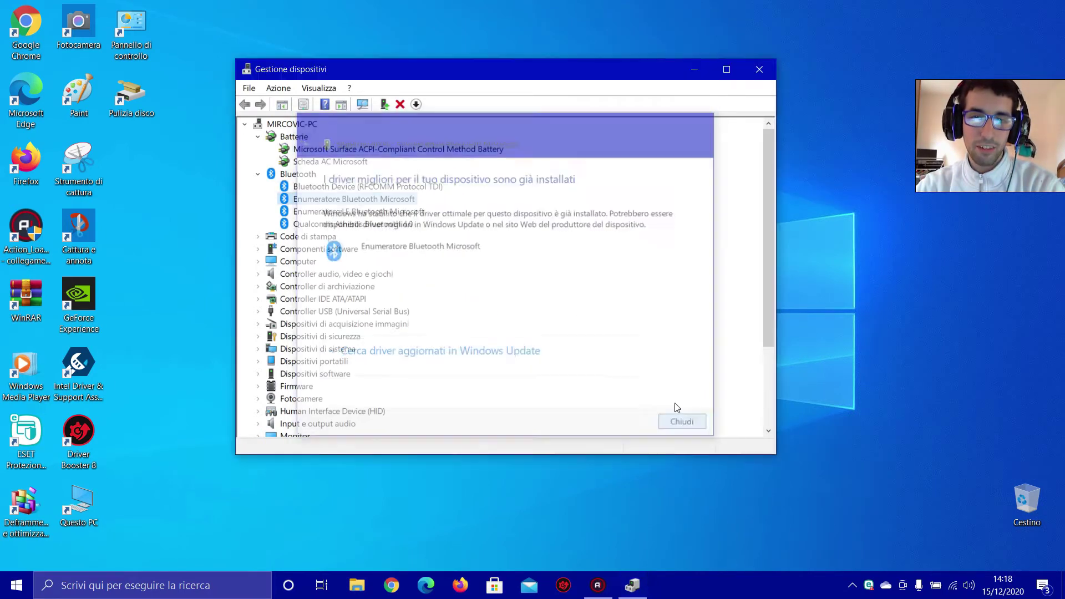
# Run an automatic driver update search for Enumeratore LE Bluetooth Microsoft and close the update wizard.
pyautogui.rightClick(333, 211)
pyautogui.click(408, 218)
pyautogui.click(441, 227)
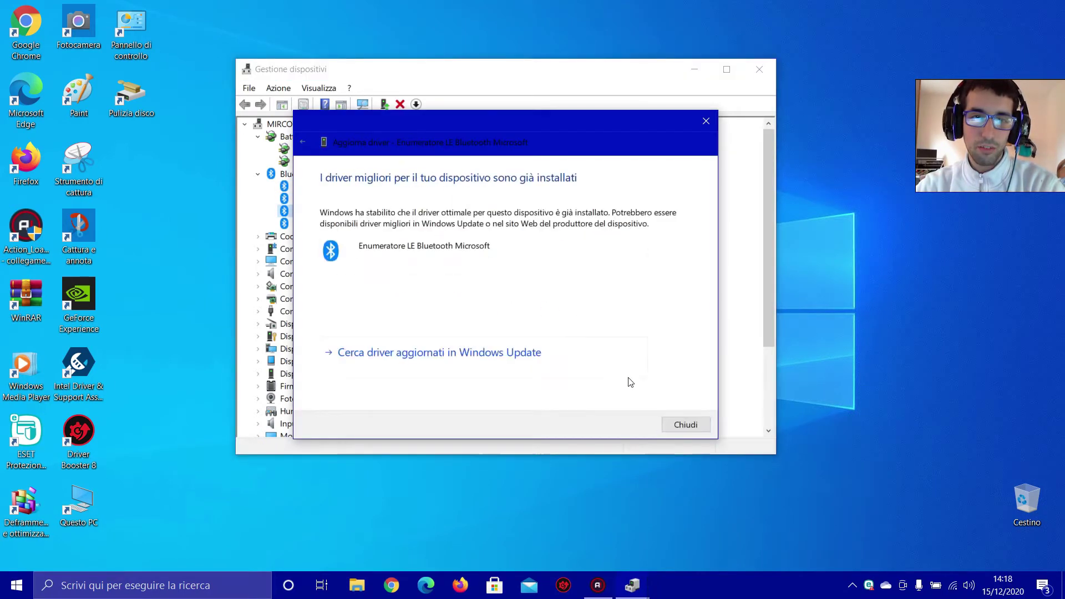
pyautogui.click(686, 424)
# Run an automatic driver update search for Qualcomm Atheros Bluetooth 4.0 and close the update wizard.
pyautogui.rightClick(361, 223)
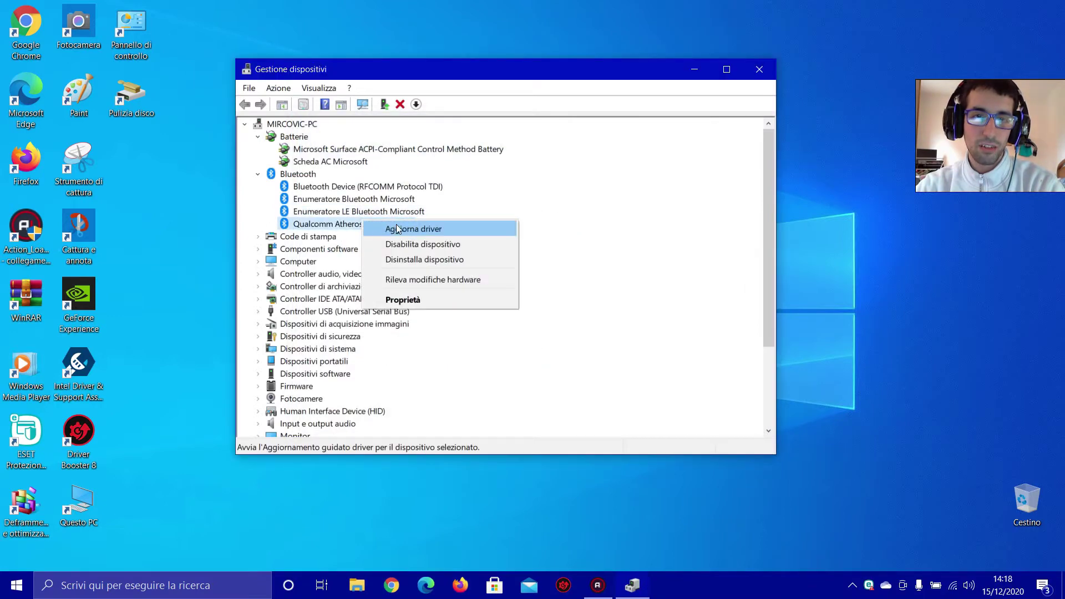
pyautogui.click(388, 228)
pyautogui.click(432, 232)
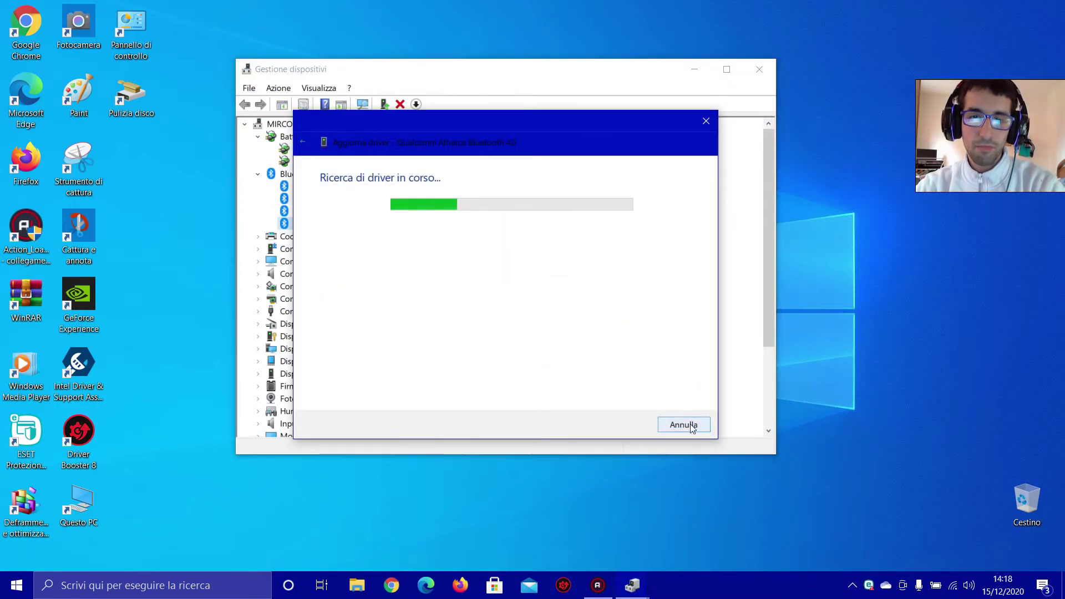
pyautogui.click(683, 425)
# Expand Code di stampa and run an automatic driver update search for Coda di stampa radice.
pyautogui.doubleClick(326, 237)
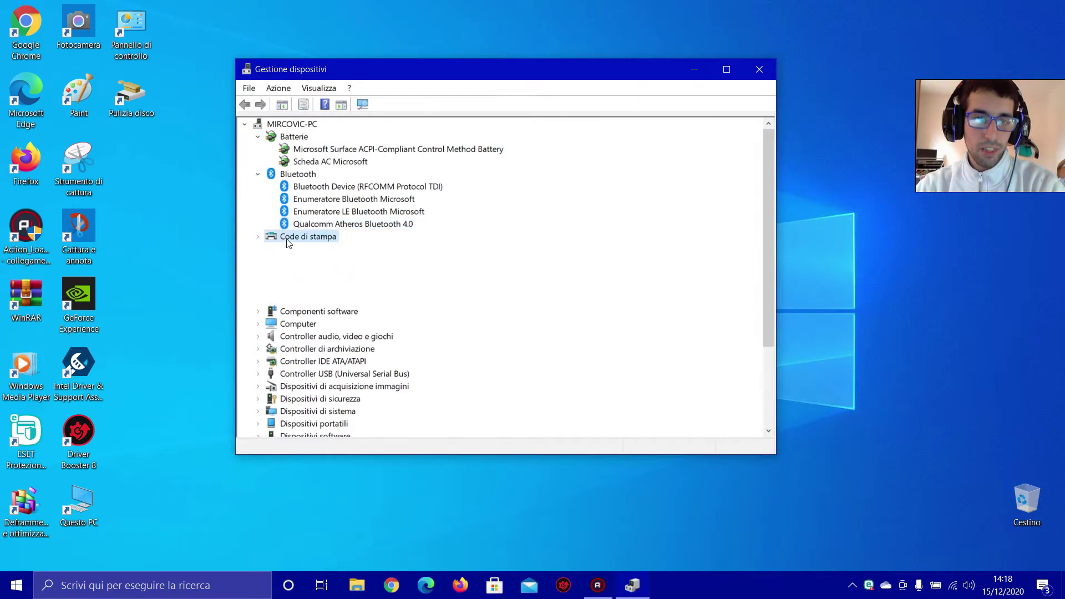
pyautogui.rightClick(316, 253)
pyautogui.click(373, 262)
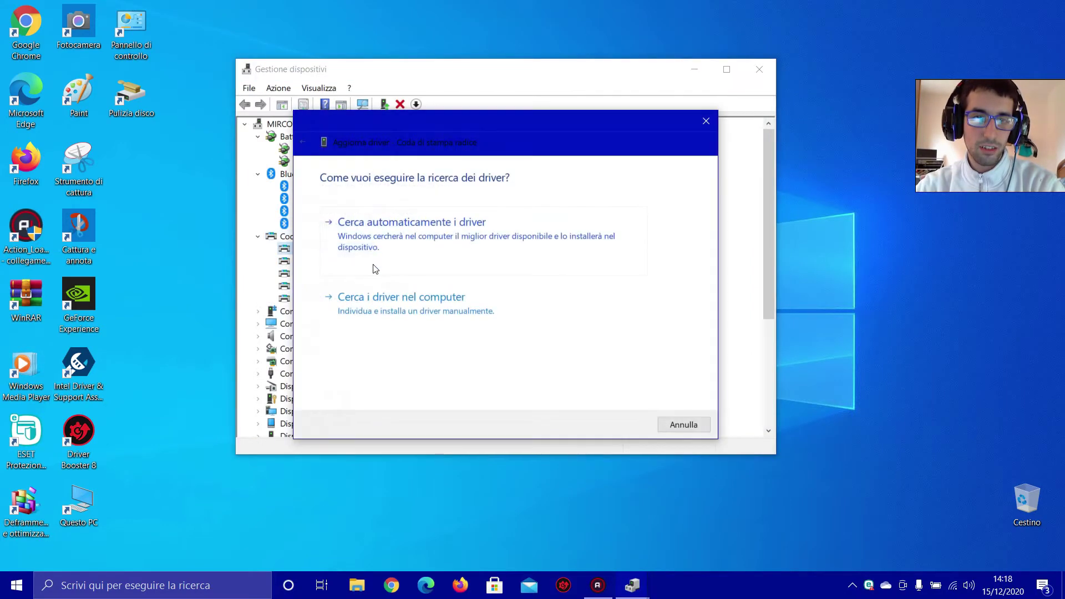
pyautogui.click(438, 230)
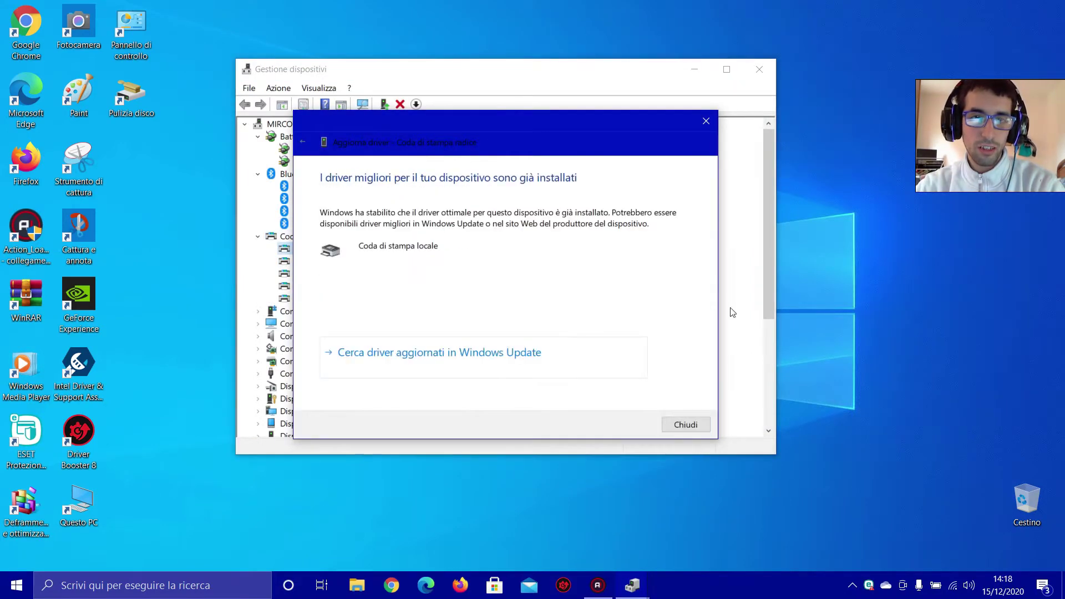
pyautogui.click(685, 424)
# Run an automatic driver update search for the Fax print queue and close the update wizard.
pyautogui.rightClick(299, 264)
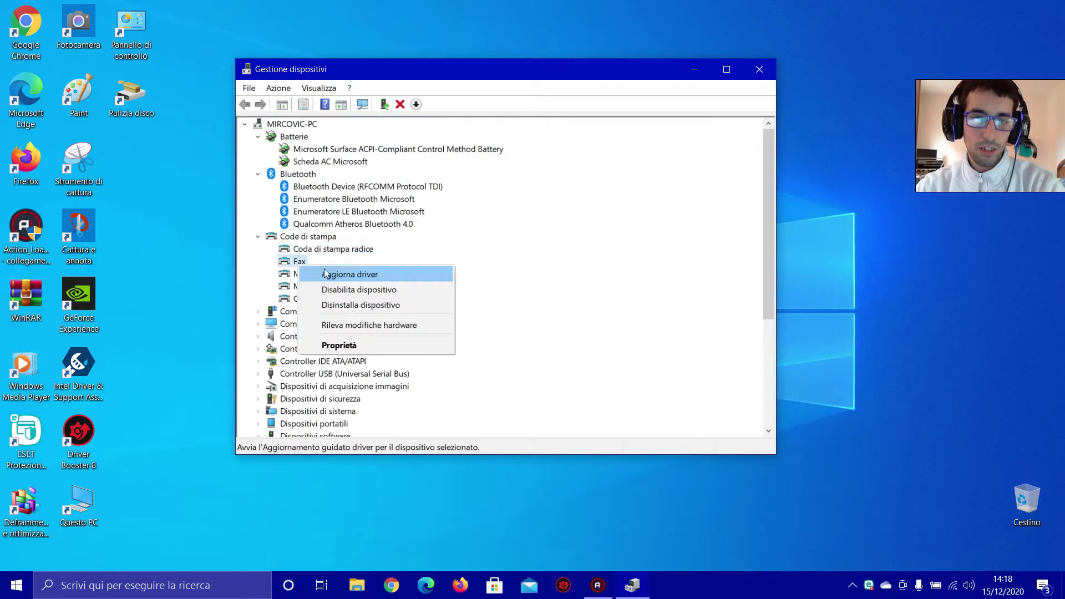
pyautogui.click(327, 277)
pyautogui.click(388, 222)
pyautogui.click(686, 424)
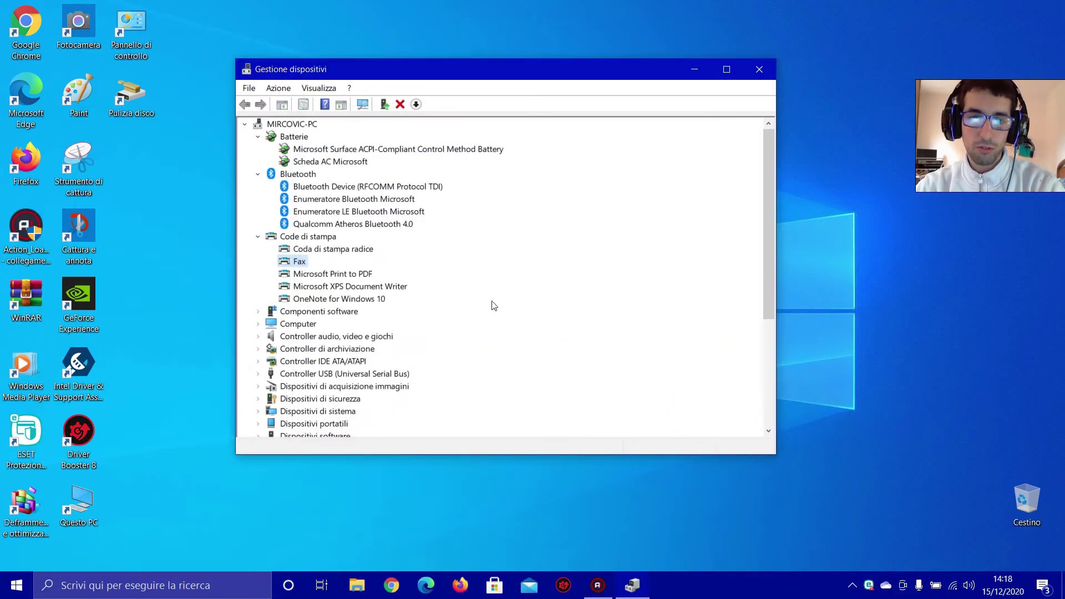
# Run an automatic driver update search for Microsoft Print to PDF and close the update wizard.
pyautogui.rightClick(338, 273)
pyautogui.click(401, 282)
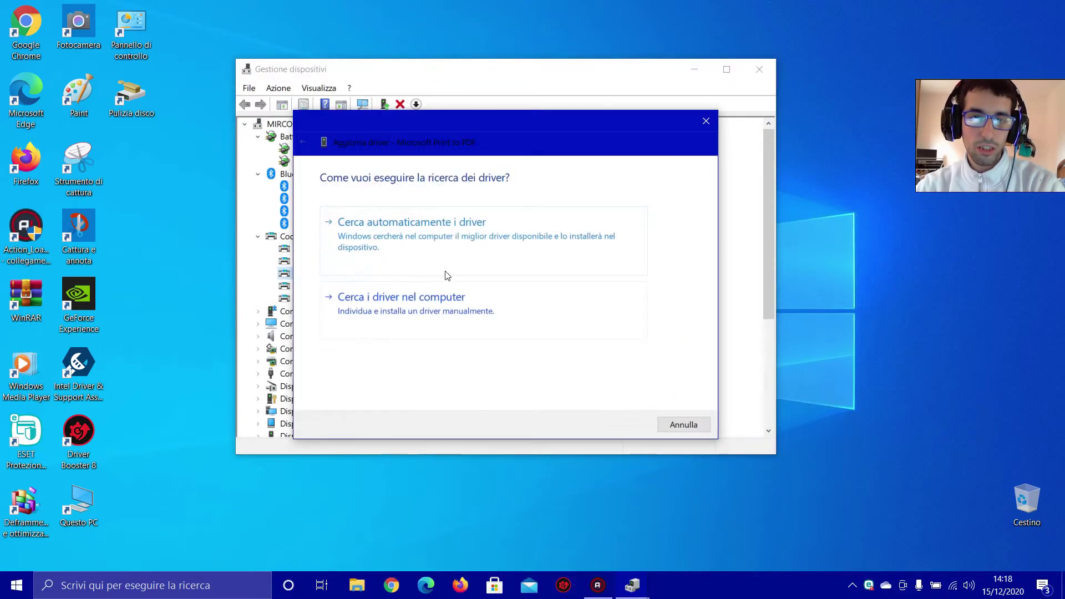
pyautogui.click(464, 240)
pyautogui.click(686, 424)
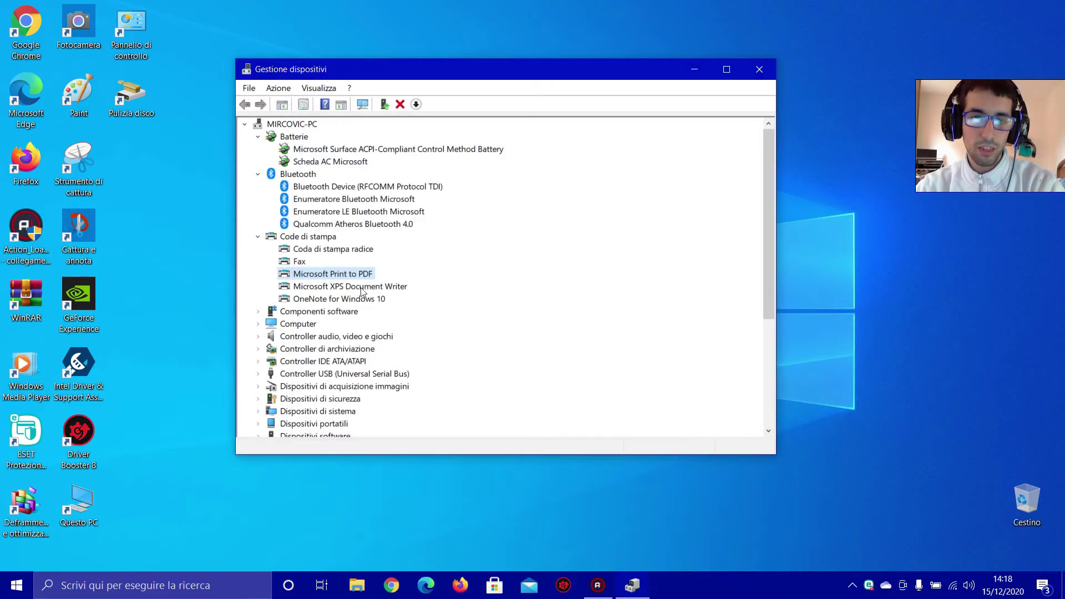
# Run an automatic driver update search for Microsoft XPS Document Writer and close the update wizard.
pyautogui.rightClick(364, 286)
pyautogui.click(403, 295)
pyautogui.click(427, 226)
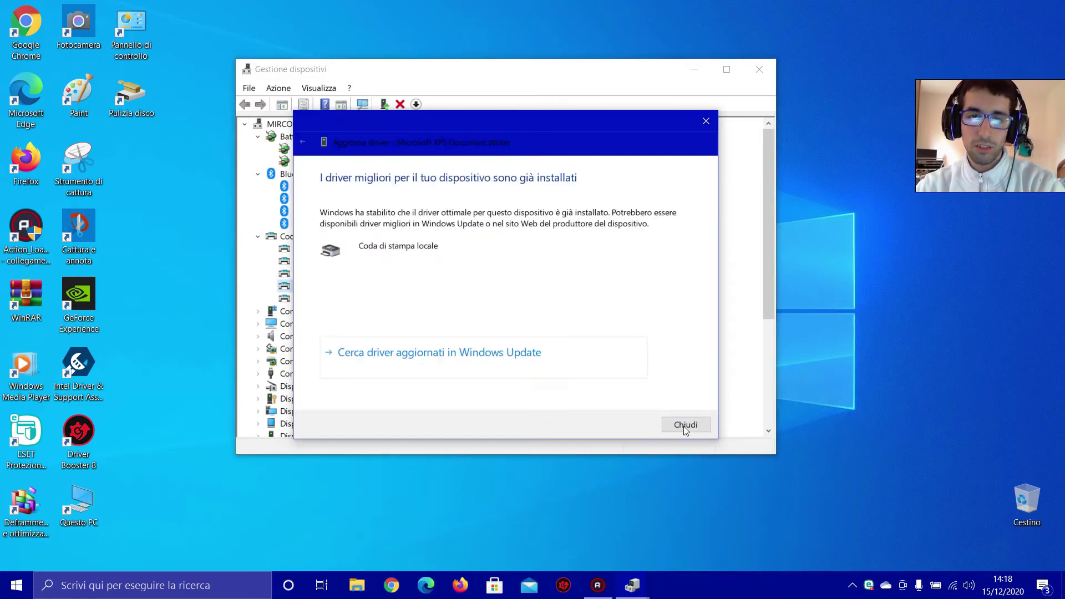
pyautogui.click(686, 425)
# Run an automatic driver update search for OneNote for Windows 10 and close the update wizard.
pyautogui.rightClick(366, 298)
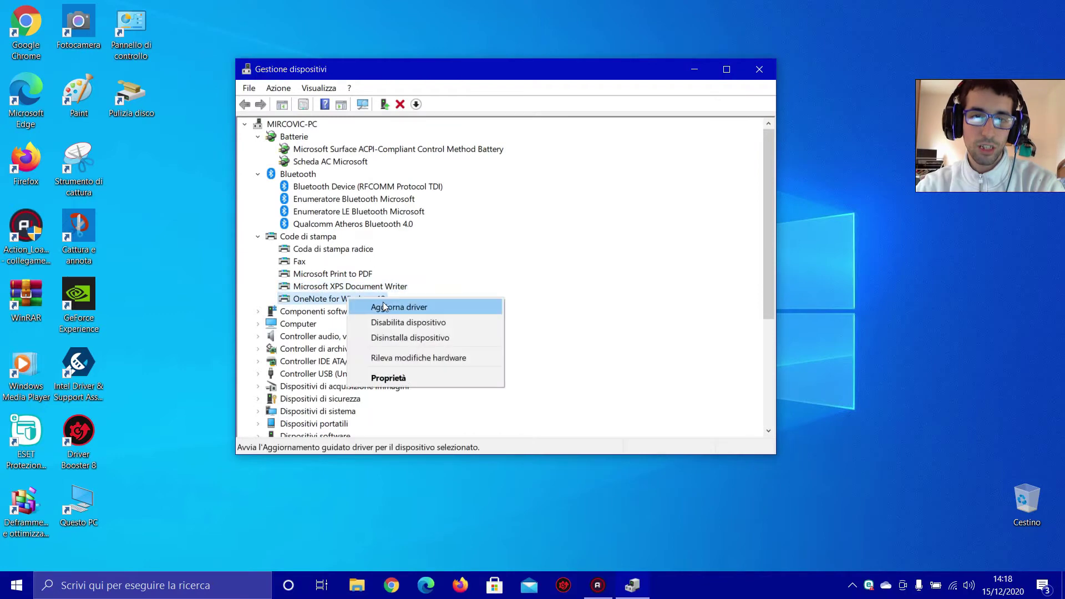
pyautogui.click(402, 305)
pyautogui.click(423, 240)
pyautogui.click(686, 426)
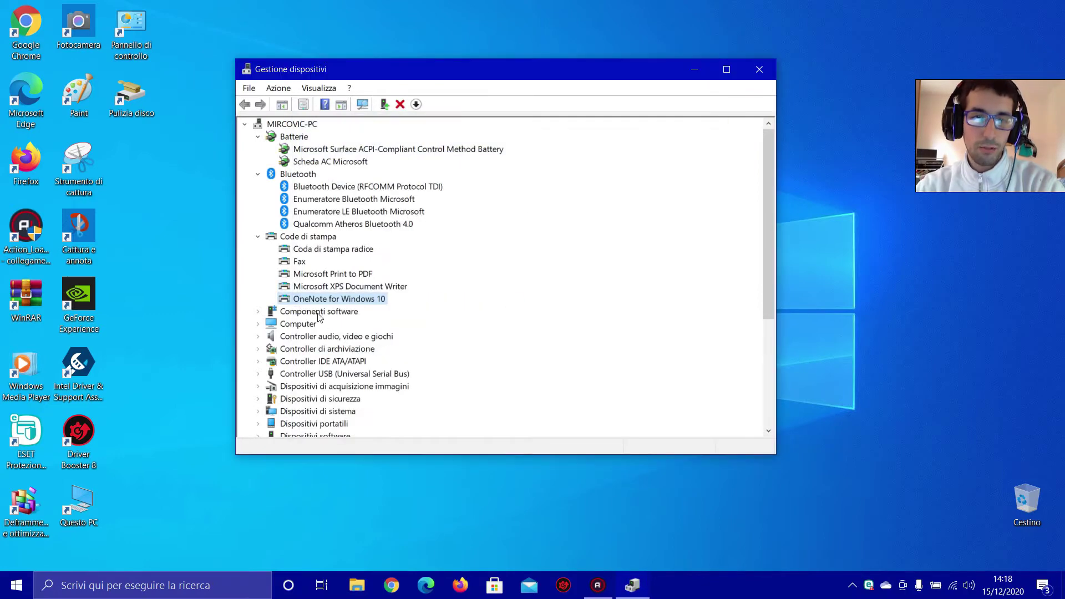
# Expand Componenti software and run an automatic driver update search for Componente software generico.
pyautogui.doubleClick(327, 312)
pyautogui.rightClick(403, 325)
pyautogui.click(438, 332)
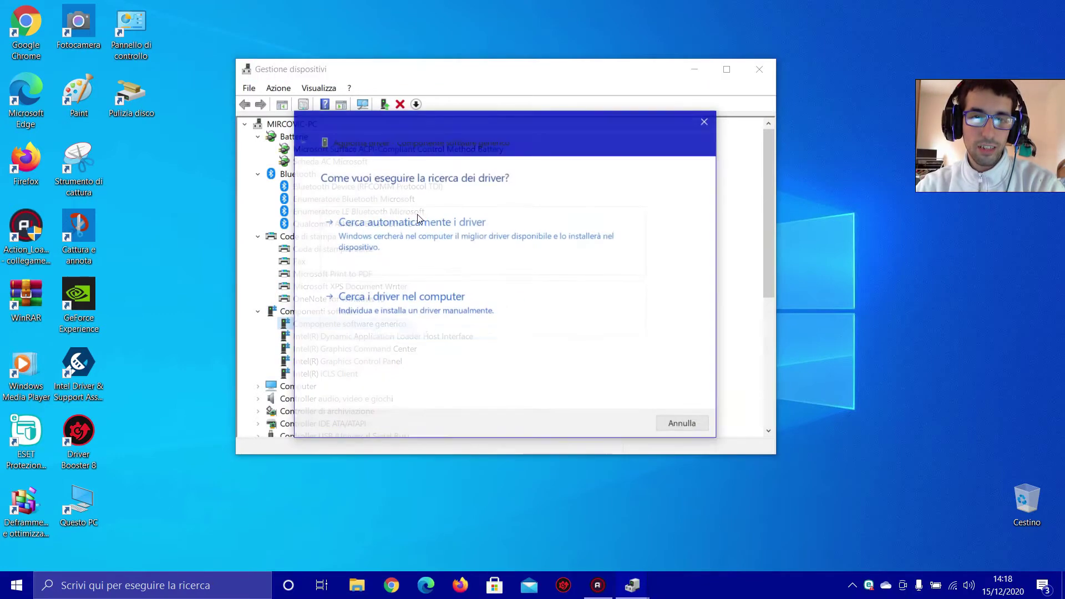
pyautogui.click(422, 222)
pyautogui.click(680, 425)
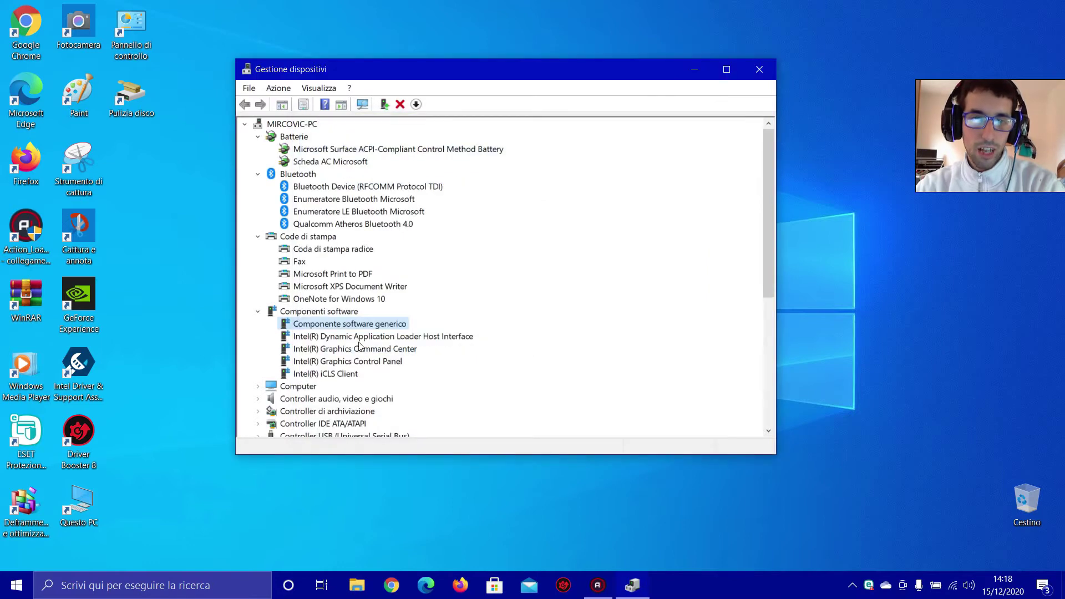
# Run an automatic driver update search for Intel(R) Dynamic Application Loader Host Interface and close the update wizard.
pyautogui.rightClick(360, 337)
pyautogui.click(403, 352)
pyautogui.click(421, 222)
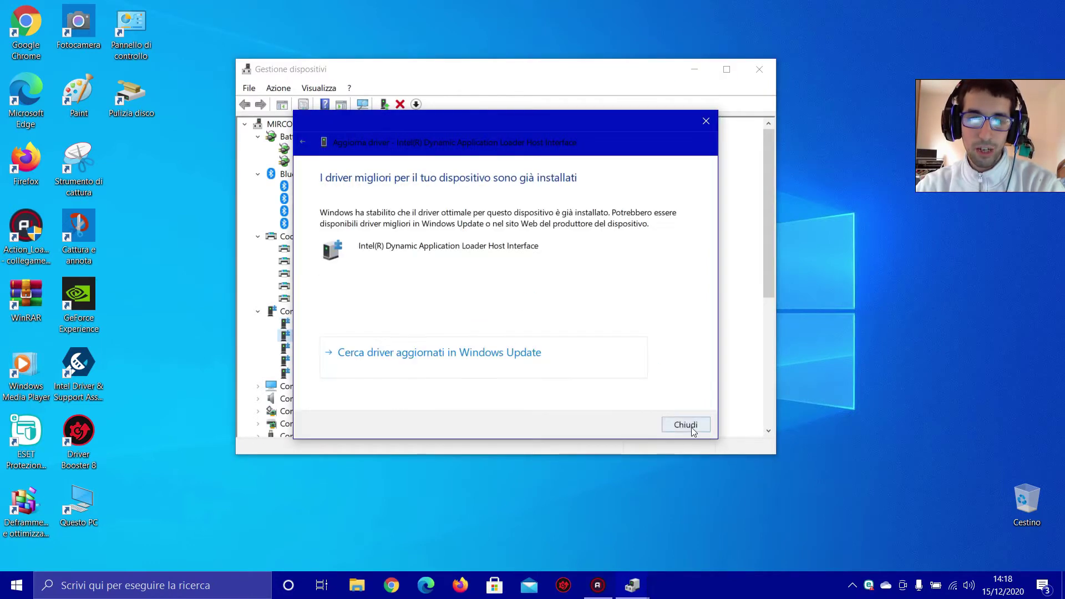
pyautogui.click(685, 425)
# Run an automatic driver update search for Intel(R) Graphics Command Center and close the update wizard.
pyautogui.rightClick(381, 349)
pyautogui.click(422, 364)
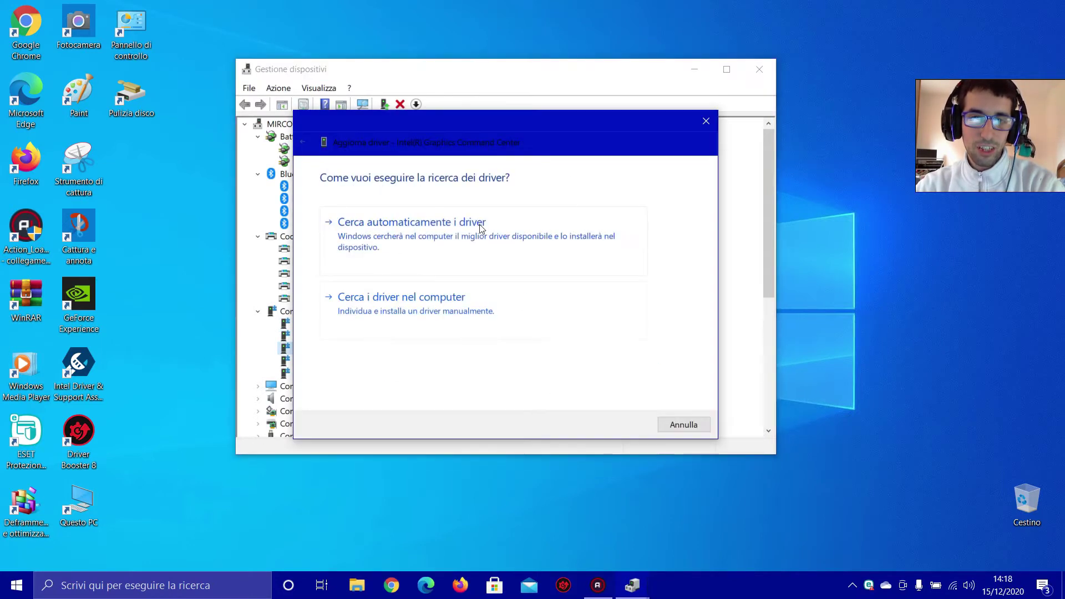
pyautogui.click(481, 228)
pyautogui.click(684, 424)
# Run an automatic driver update search for Intel(R) Graphics Control Panel and close the update wizard.
pyautogui.rightClick(356, 361)
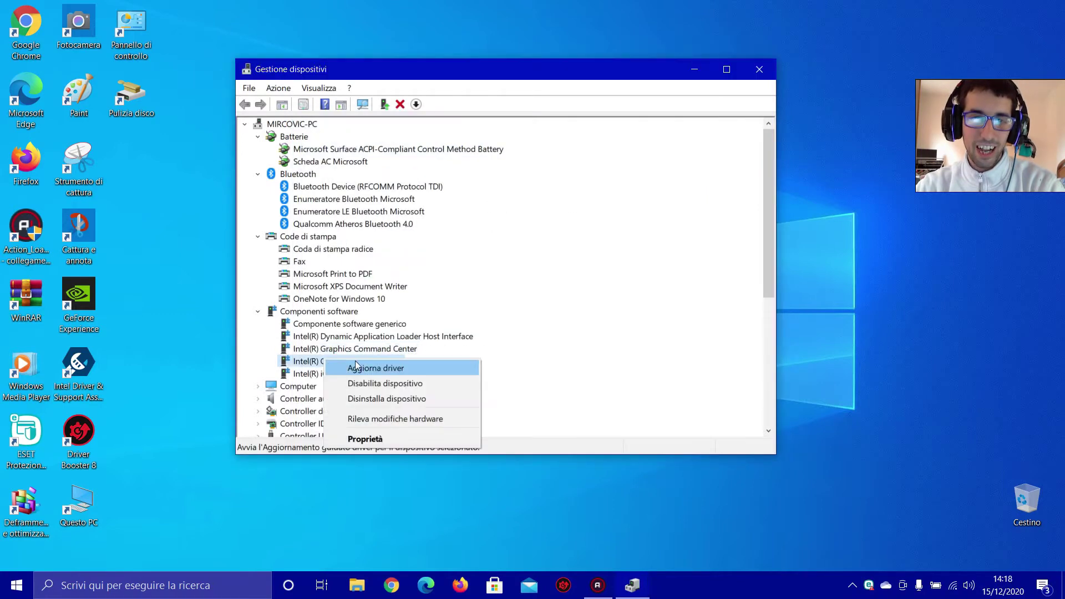
pyautogui.click(375, 367)
pyautogui.click(422, 221)
pyautogui.click(679, 419)
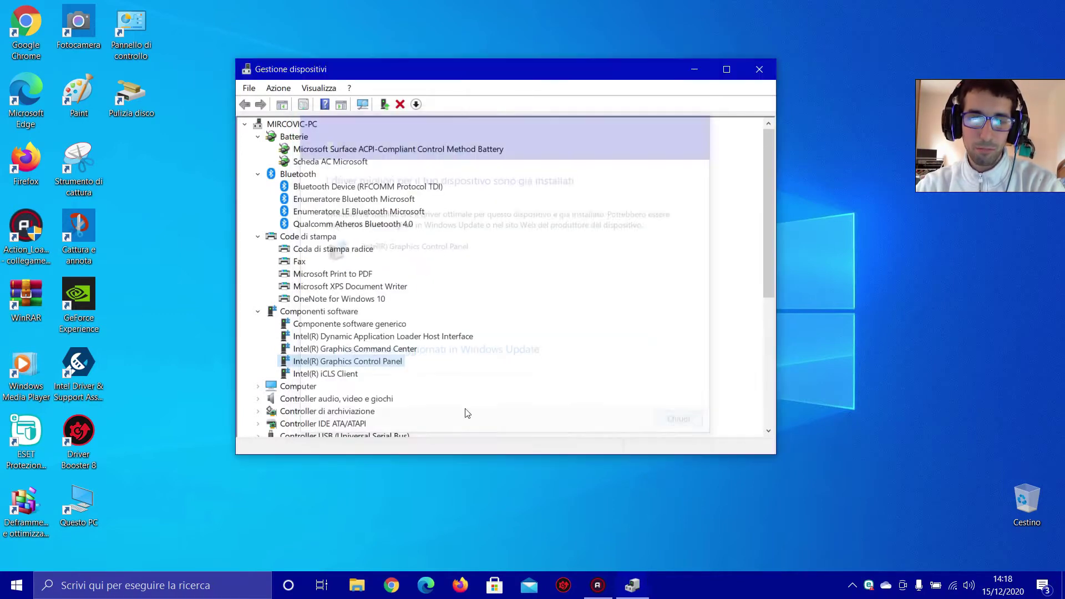
# Run an automatic driver update search for Intel(R) iCLS Client and close the update wizard.
pyautogui.rightClick(324, 374)
pyautogui.click(355, 378)
pyautogui.click(387, 233)
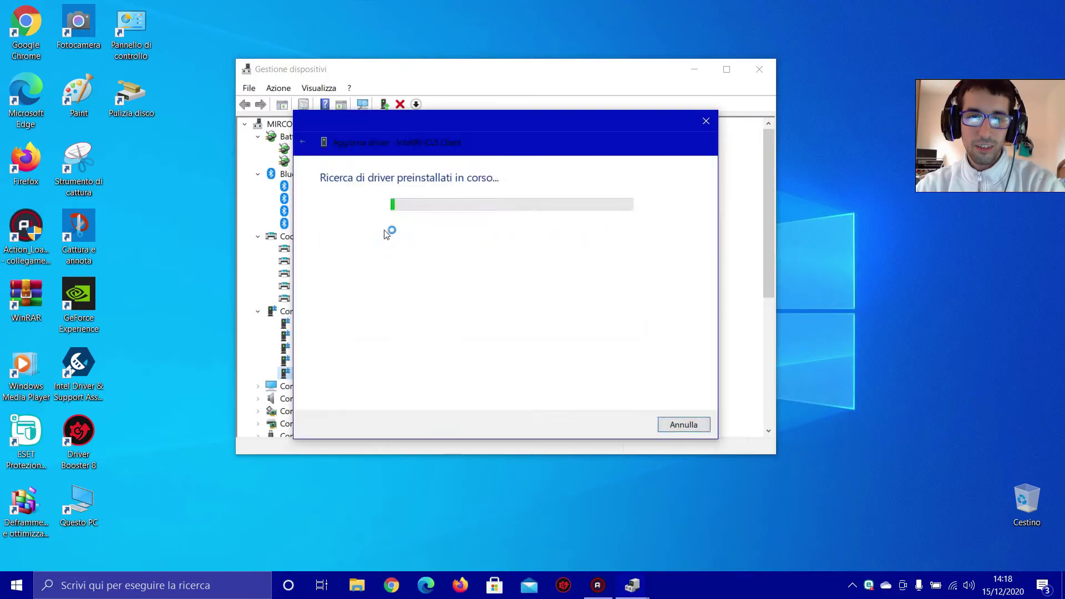
pyautogui.click(686, 422)
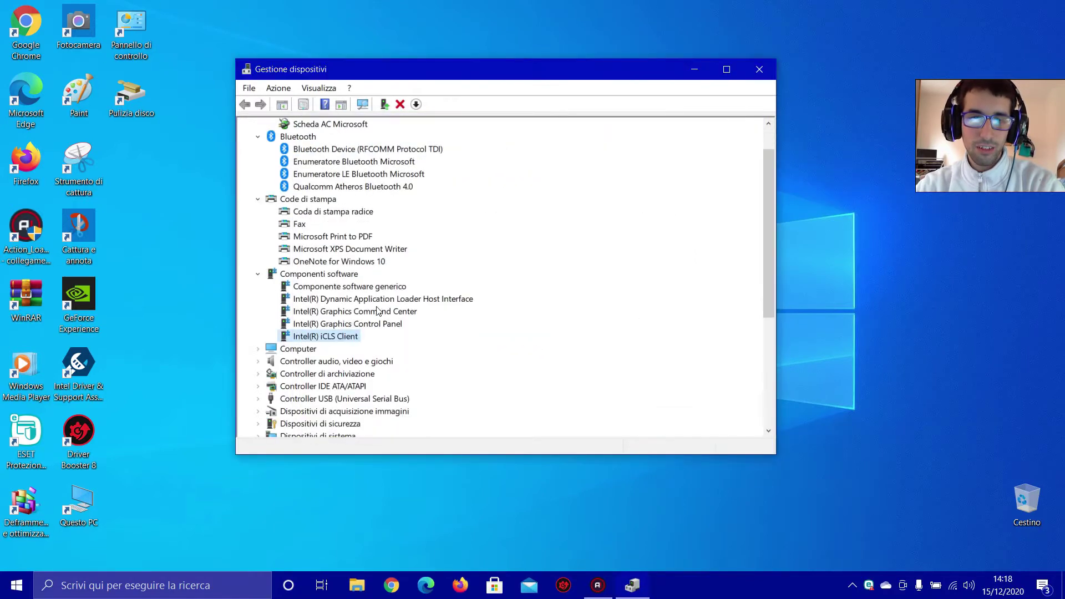
# Expand the Computer category and run an automatic driver update search for PC ACPI basato su x64.
pyautogui.doubleClick(305, 349)
pyautogui.scroll(-2, 338, 356)
pyautogui.rightClick(340, 292)
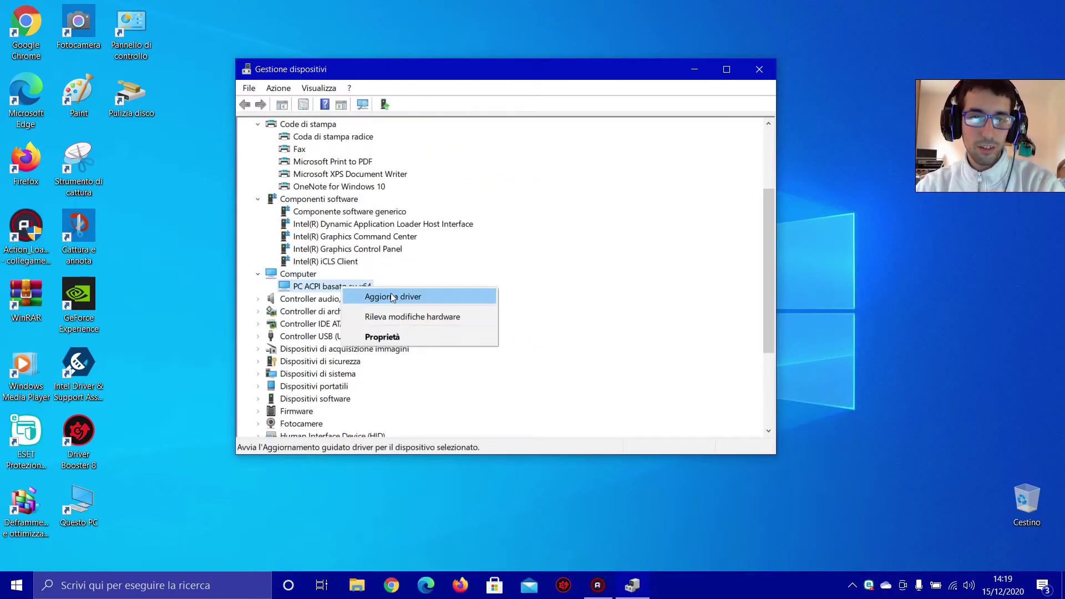
pyautogui.click(377, 296)
pyautogui.click(389, 234)
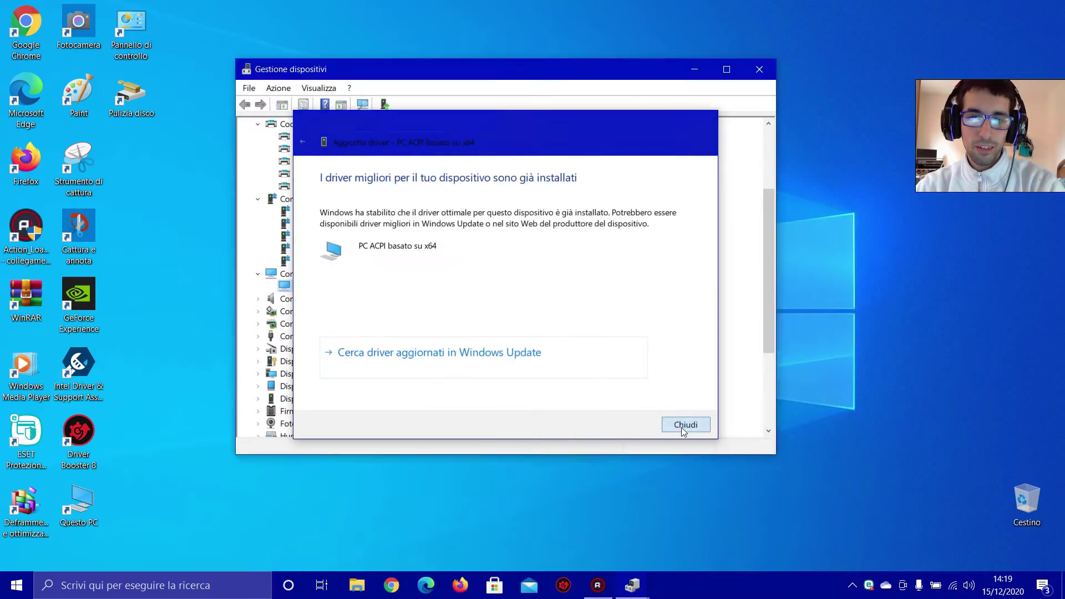
pyautogui.click(686, 425)
# Expand Controller audio, video e giochi and run an automatic driver update search for Audio Intel(R) per schermi.
pyautogui.doubleClick(342, 300)
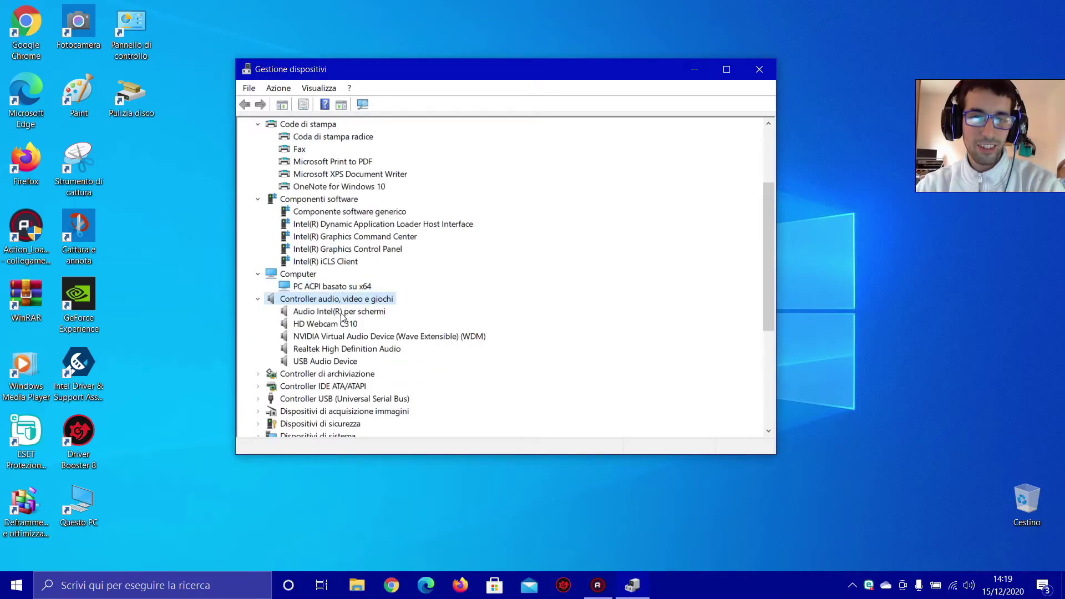
pyautogui.rightClick(374, 312)
pyautogui.click(399, 323)
pyautogui.click(409, 223)
pyautogui.click(683, 425)
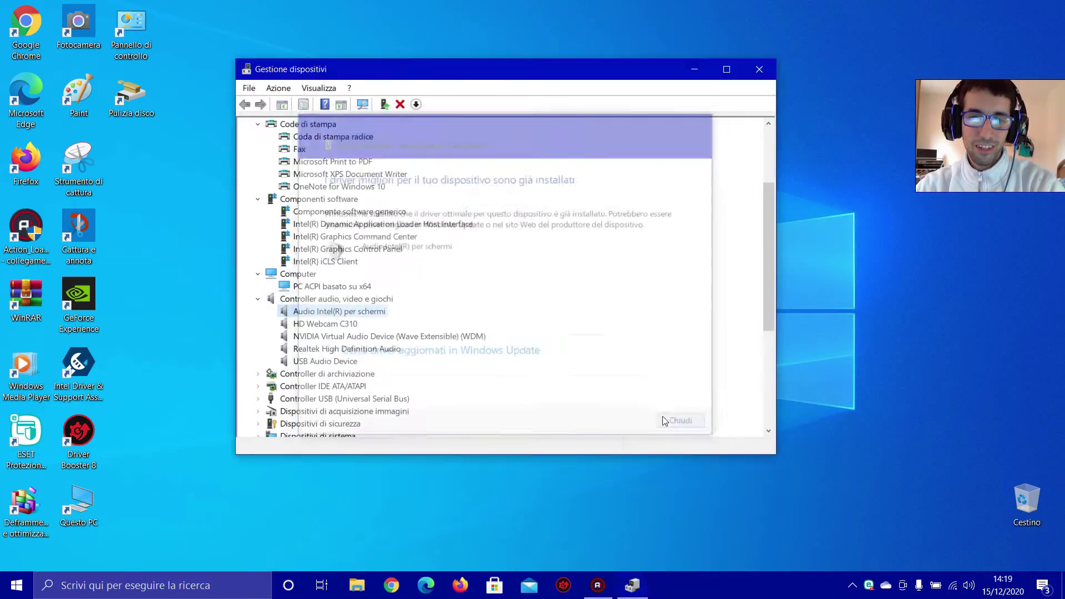
# Run an automatic driver update search for the HD Webcam C310 audio device and close the update wizard.
pyautogui.rightClick(340, 326)
pyautogui.click(369, 337)
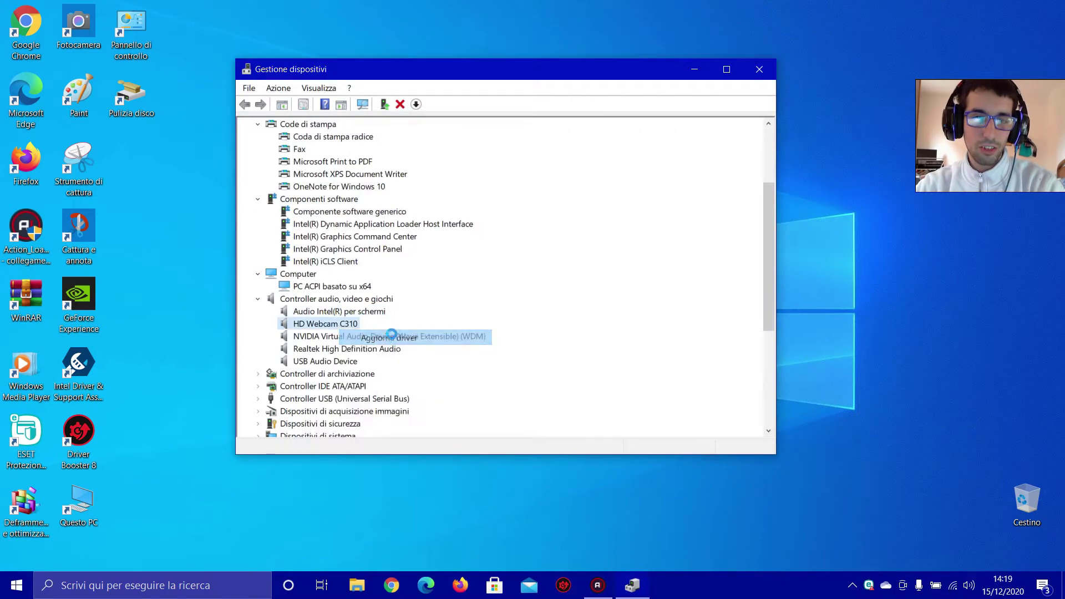
pyautogui.click(428, 218)
pyautogui.click(686, 425)
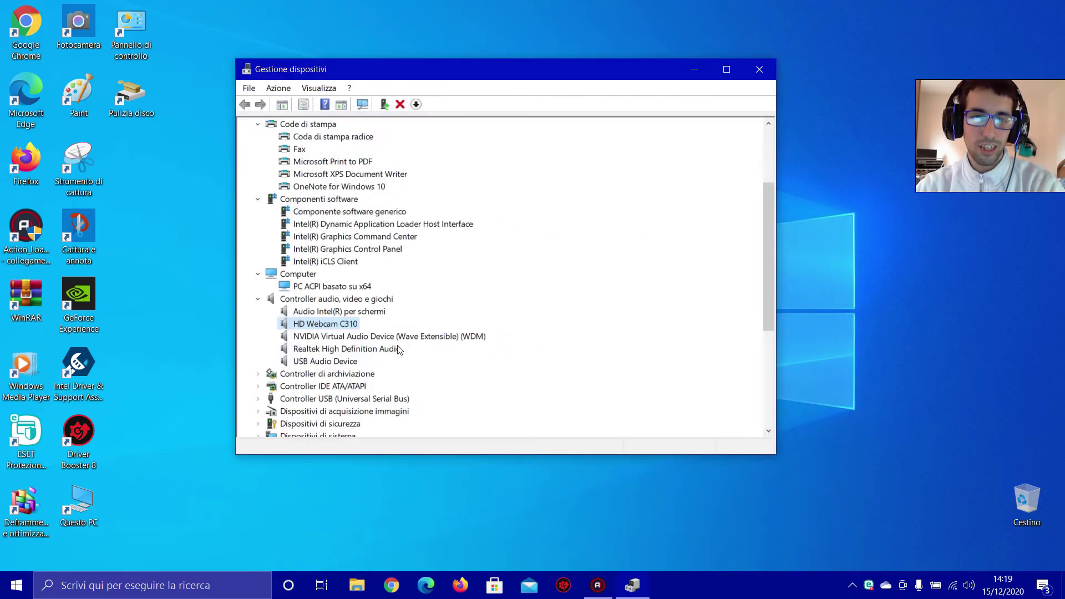
# Run an automatic driver update search for NVIDIA Virtual Audio Device (Wave Extensible) (WDM) and close the update wizard.
pyautogui.rightClick(342, 337)
pyautogui.click(371, 348)
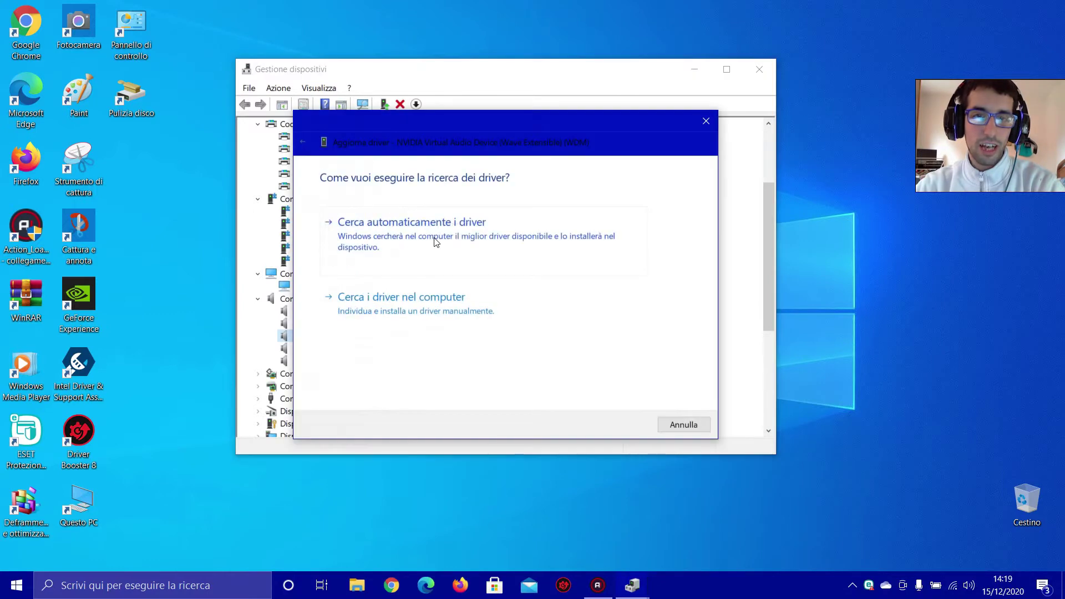
pyautogui.click(409, 219)
pyautogui.click(685, 425)
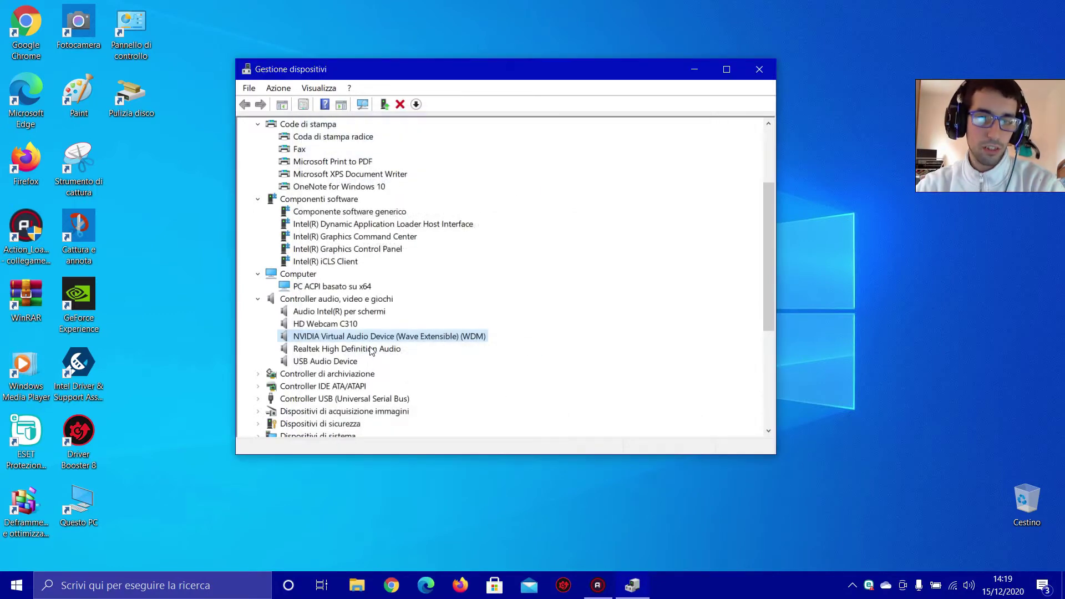
# Run an automatic driver update search for Realtek High Definition Audio and close the update wizard.
pyautogui.rightClick(371, 349)
pyautogui.click(400, 355)
pyautogui.click(409, 219)
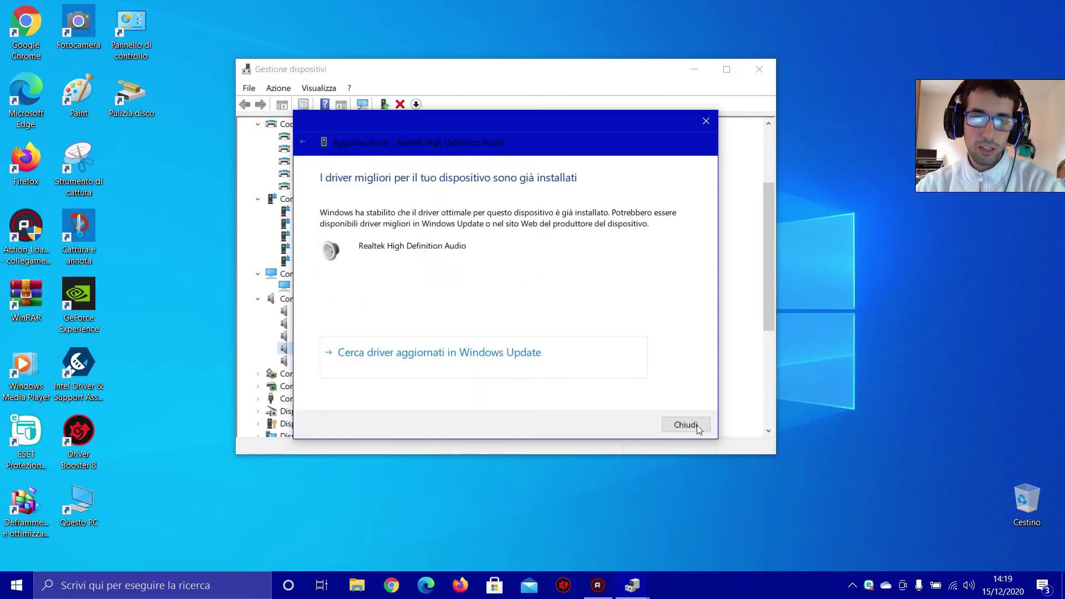
pyautogui.click(686, 424)
# Run an automatic driver update search for USB Audio Device and close the update wizard.
pyautogui.rightClick(328, 361)
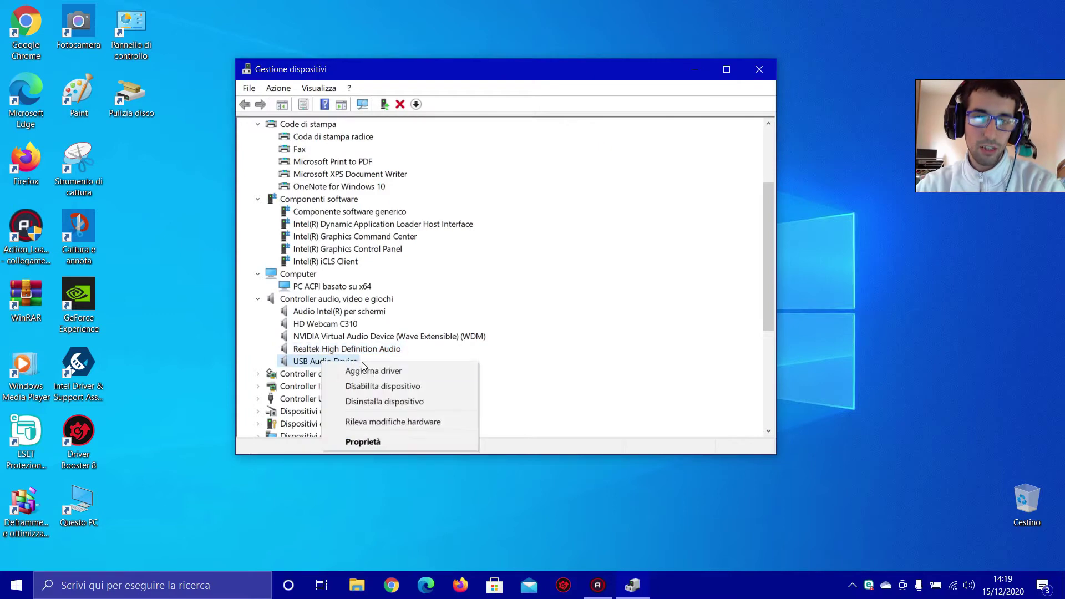
pyautogui.click(355, 369)
pyautogui.click(401, 237)
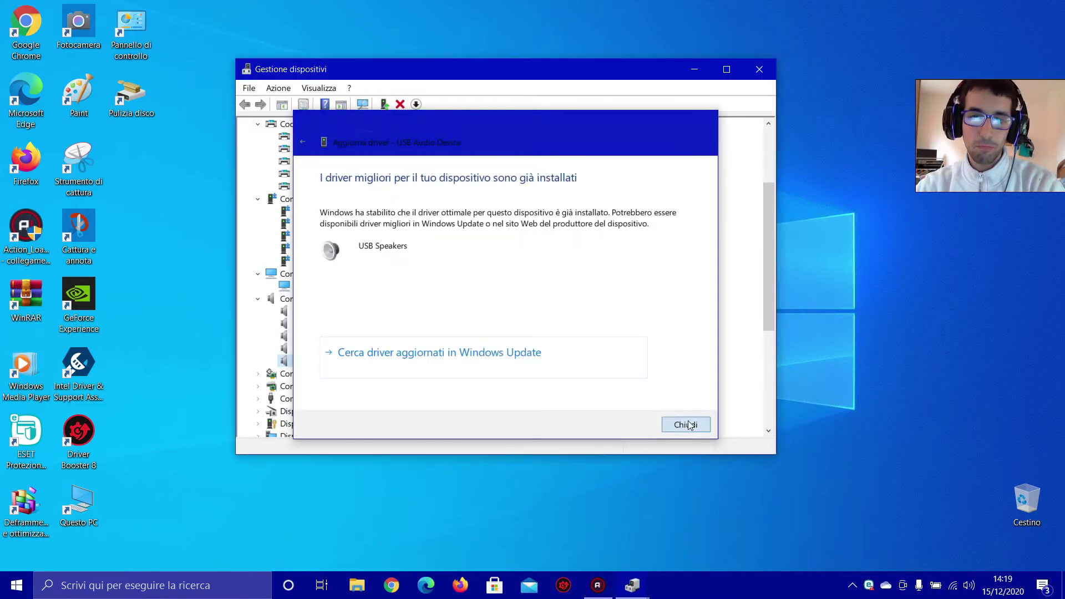
pyautogui.click(686, 424)
# Expand Controller di archiviazione and run an automatic driver update search for Controller spazi di archiviazione Microsoft.
pyautogui.doubleClick(336, 375)
pyautogui.rightClick(366, 387)
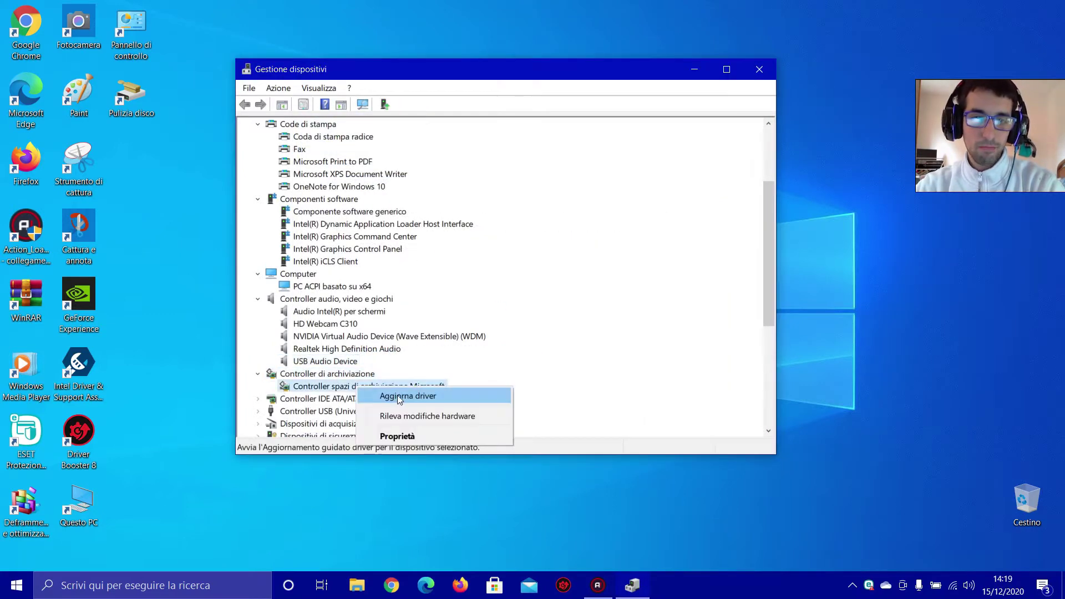
pyautogui.click(403, 395)
pyautogui.click(411, 244)
pyautogui.click(685, 425)
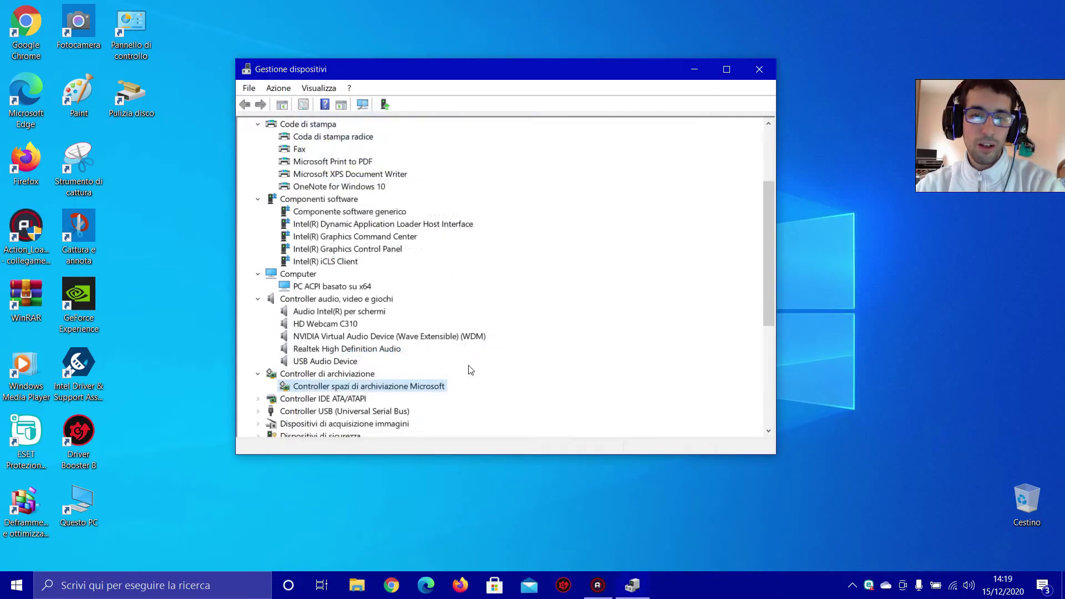
# Expand the Controller IDE ATA/ATAPI category in the device tree.
pyautogui.scroll(-4, 444, 360)
pyautogui.doubleClick(308, 248)
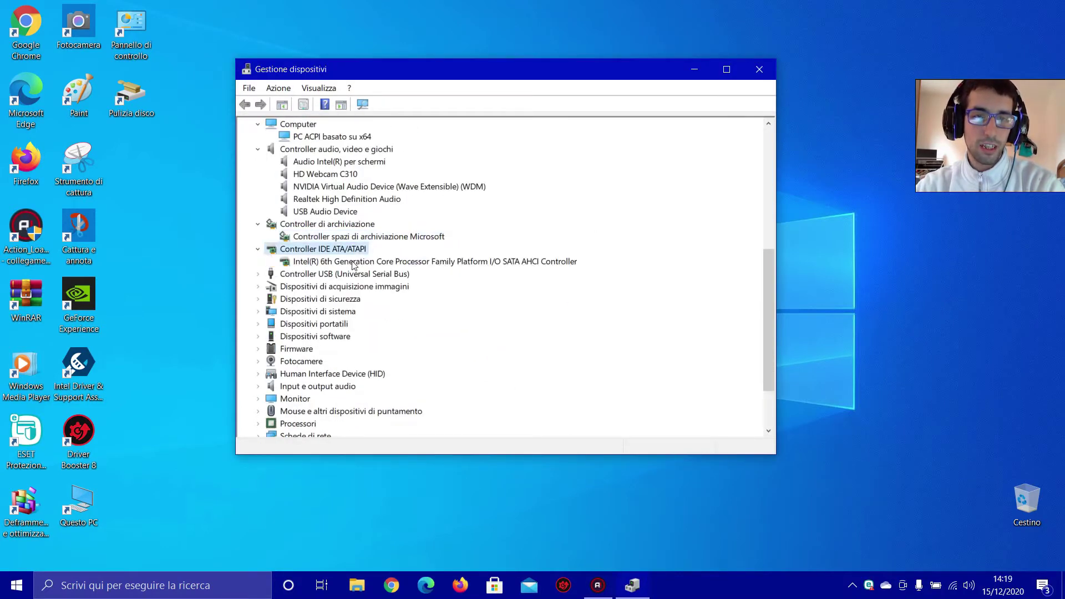
pyautogui.rightClick(353, 263)
pyautogui.click(399, 282)
pyautogui.click(610, 348)
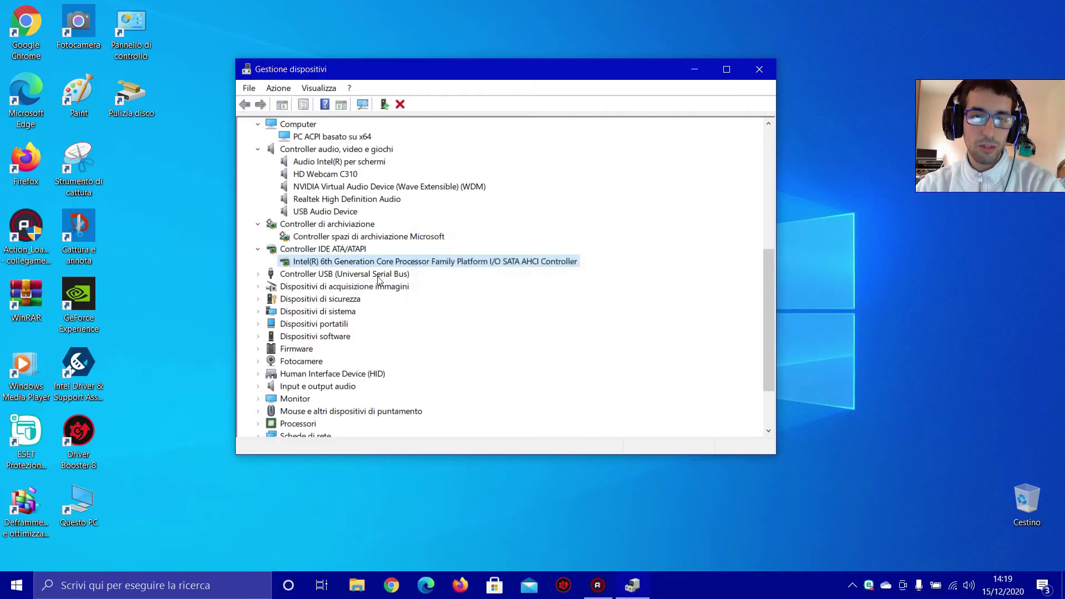
# Run an automatic driver update search for the Intel(R) 6th Generation SATA AHCI Controller and close the update wizard.
pyautogui.rightClick(366, 266)
pyautogui.click(393, 274)
pyautogui.click(424, 238)
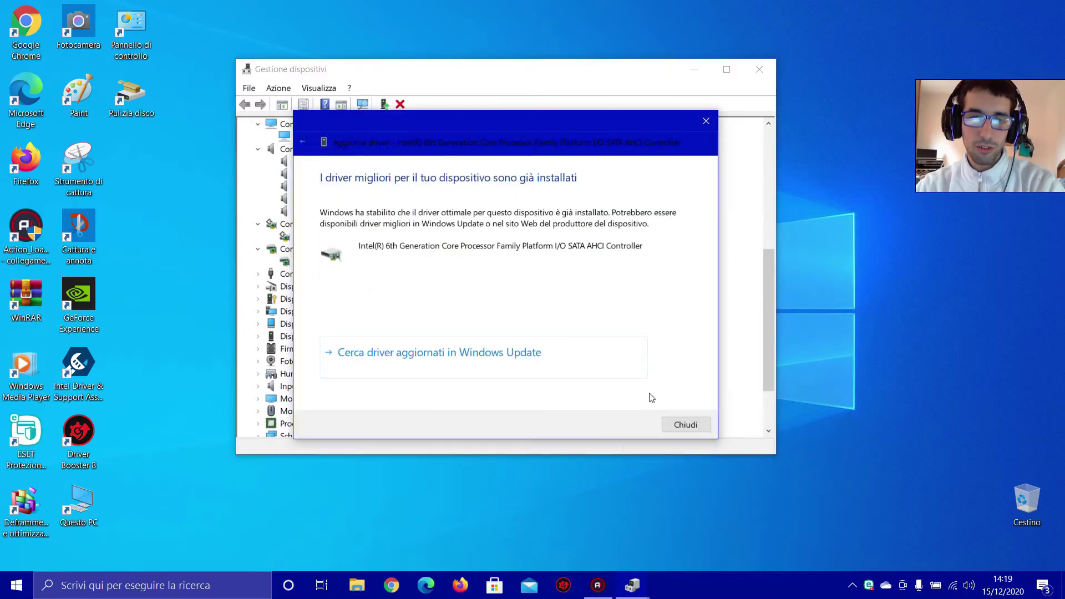
pyautogui.click(686, 424)
# Expand Controller USB (Universal Serial Bus) and run an automatic driver update search for the Intel(R) USB 3.0 eXtensible host controller.
pyautogui.doubleClick(332, 274)
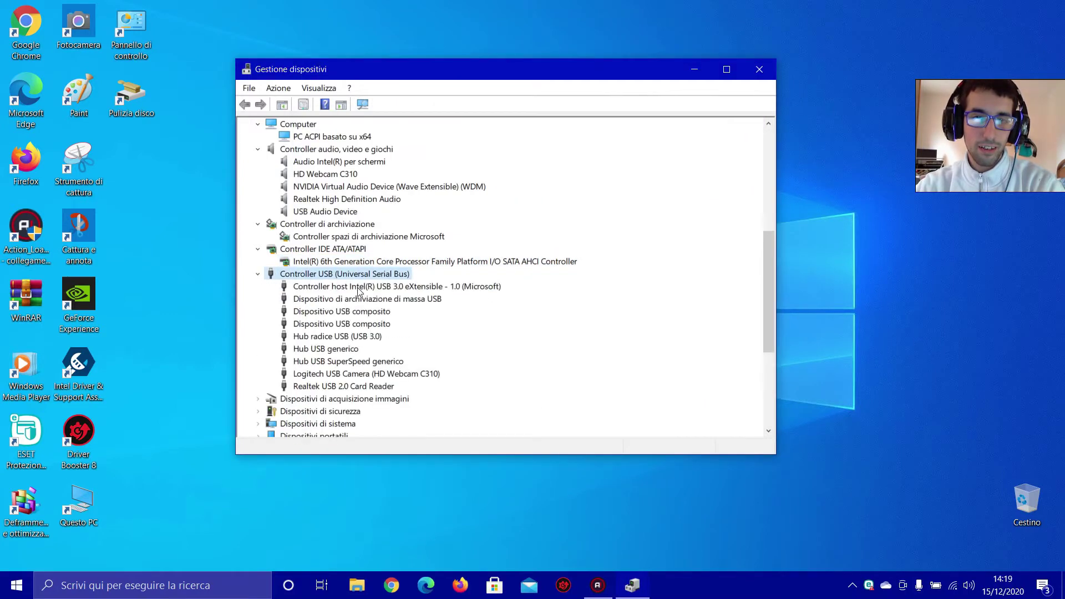
pyautogui.rightClick(357, 286)
pyautogui.click(388, 299)
pyautogui.click(425, 237)
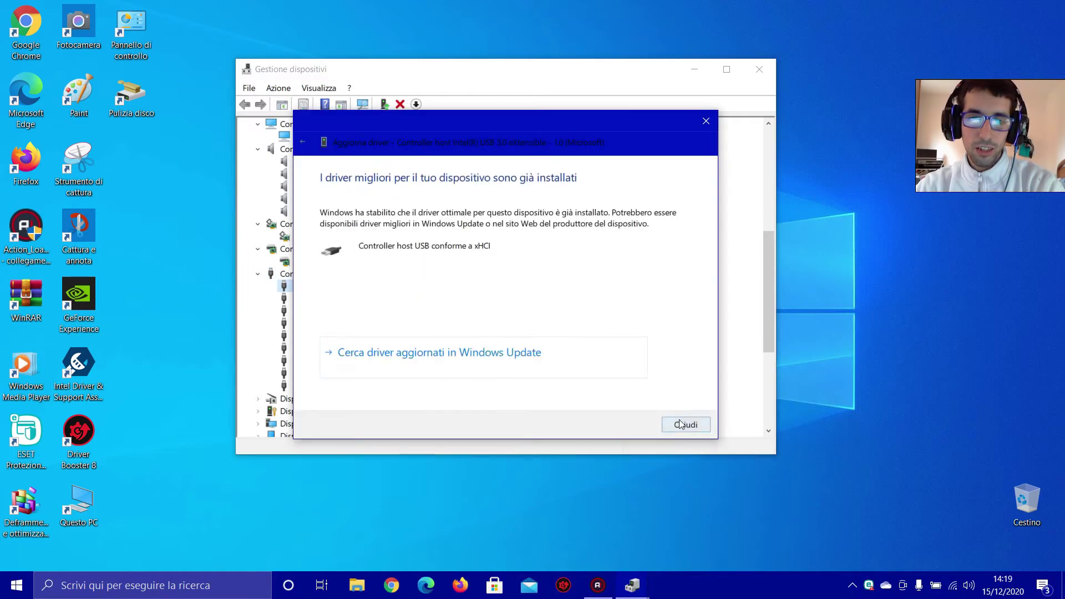
pyautogui.click(685, 424)
# Run an automatic driver update search for Dispositivo di archiviazione di massa USB and close the update wizard.
pyautogui.click(427, 308)
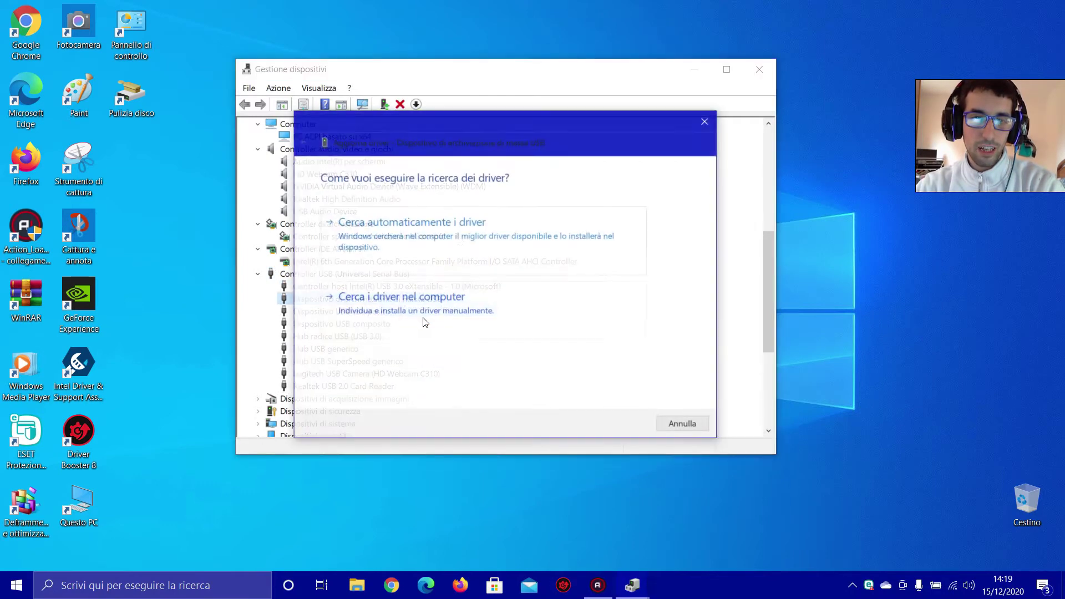
pyautogui.click(466, 238)
pyautogui.click(685, 427)
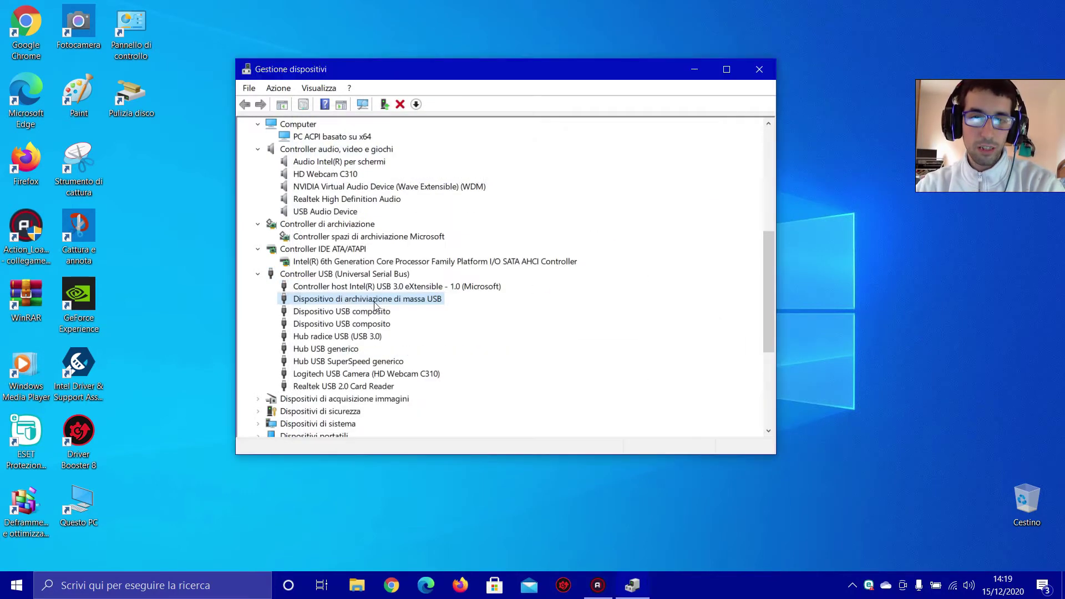
# Run an automatic driver update search for the first Dispositivo USB composito and close the update wizard.
pyautogui.rightClick(342, 314)
pyautogui.click(422, 320)
pyautogui.click(422, 222)
pyautogui.click(686, 426)
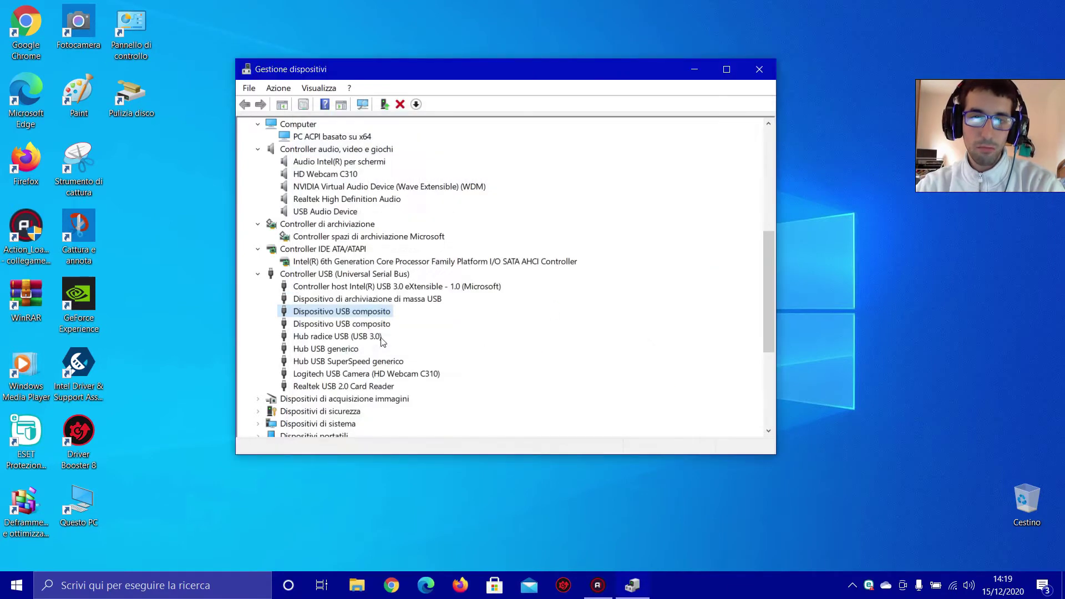
# Run an automatic driver update search for the second Dispositivo USB composito and close the update wizard.
pyautogui.rightClick(375, 326)
pyautogui.click(428, 330)
pyautogui.click(459, 240)
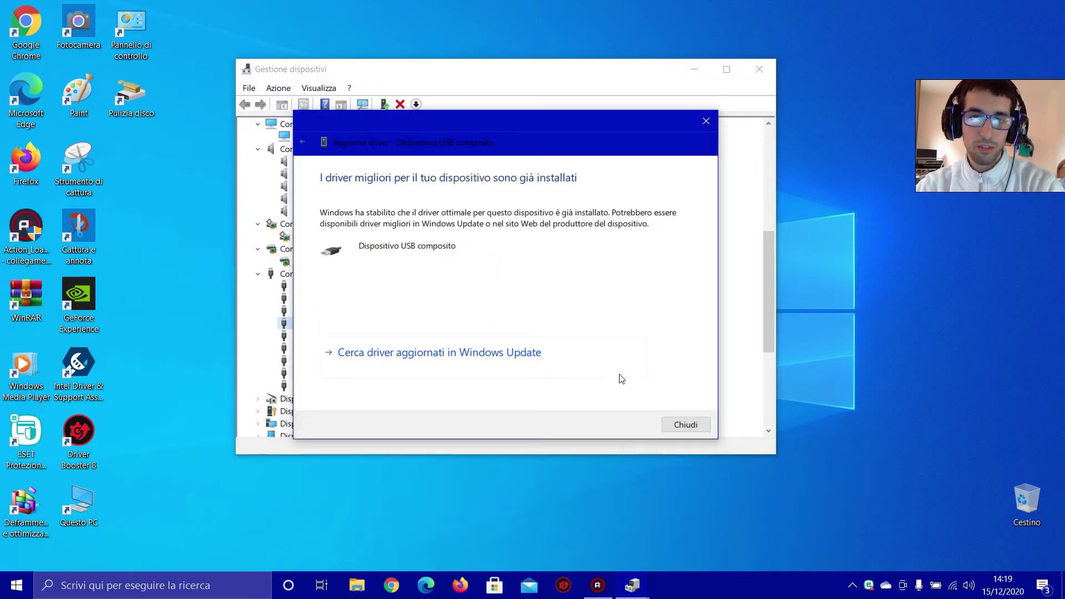
pyautogui.click(685, 425)
# Run an automatic driver update search for Hub radice USB (USB 3.0) and close the update wizard.
pyautogui.click(422, 346)
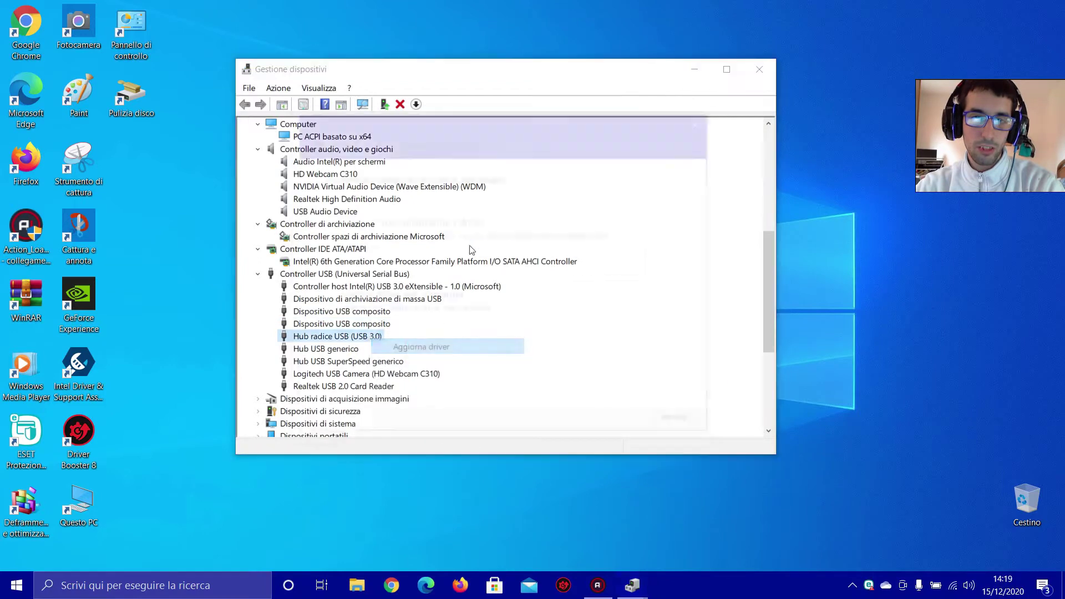
pyautogui.click(458, 239)
pyautogui.click(684, 425)
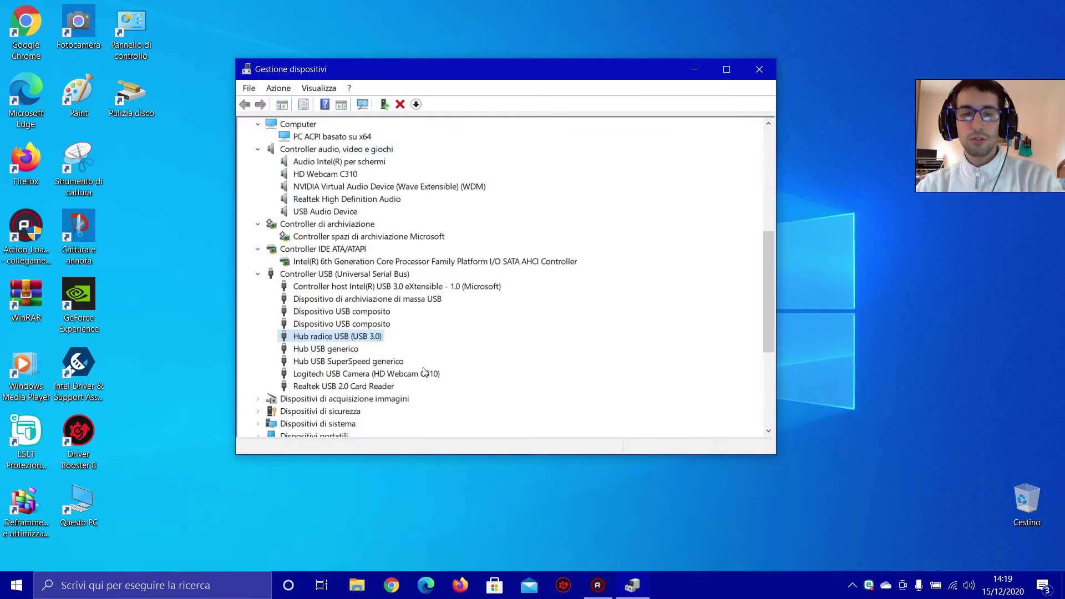
# Run an automatic driver update search for Hub USB generico and close the update wizard.
pyautogui.rightClick(340, 351)
pyautogui.click(389, 355)
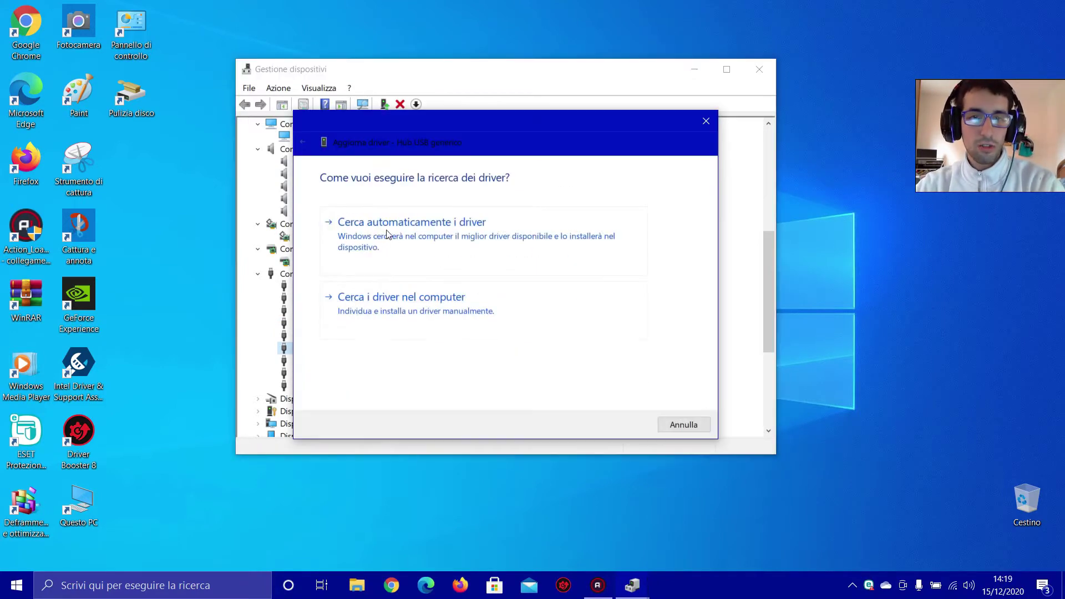
pyautogui.click(410, 220)
pyautogui.click(683, 425)
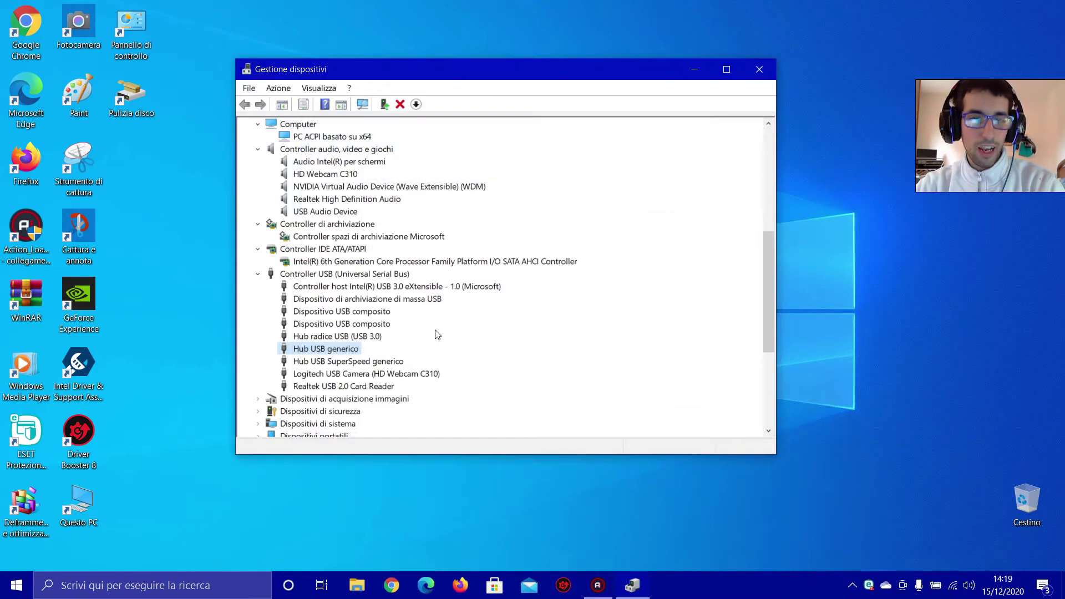
# Run an automatic driver update search for Hub USB SuperSpeed generico and close the update wizard.
pyautogui.rightClick(355, 363)
pyautogui.click(392, 368)
pyautogui.click(438, 259)
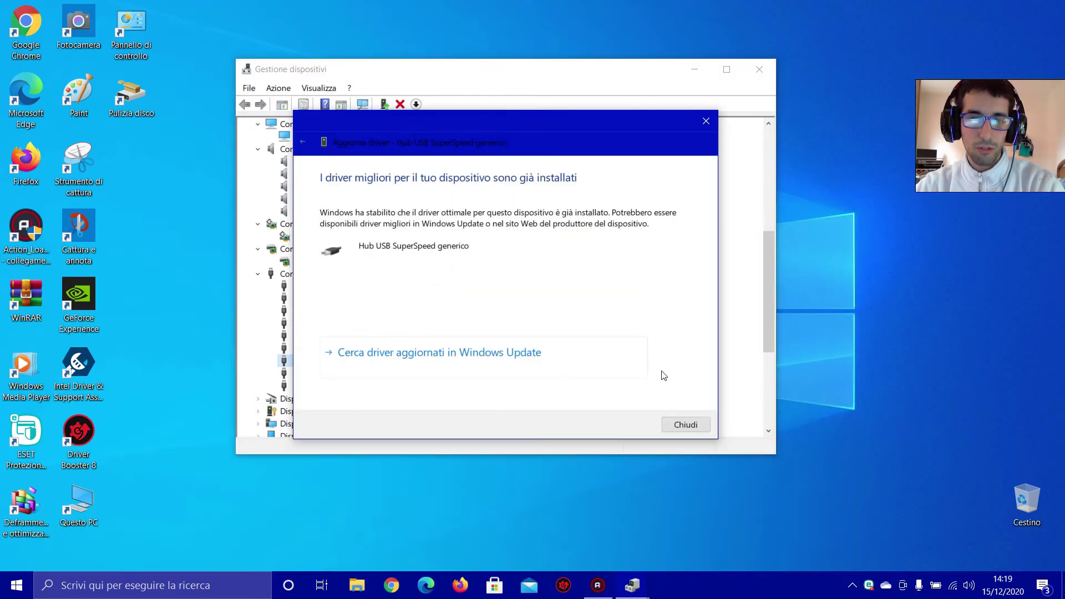
pyautogui.click(686, 425)
pyautogui.rightClick(410, 373)
pyautogui.click(463, 395)
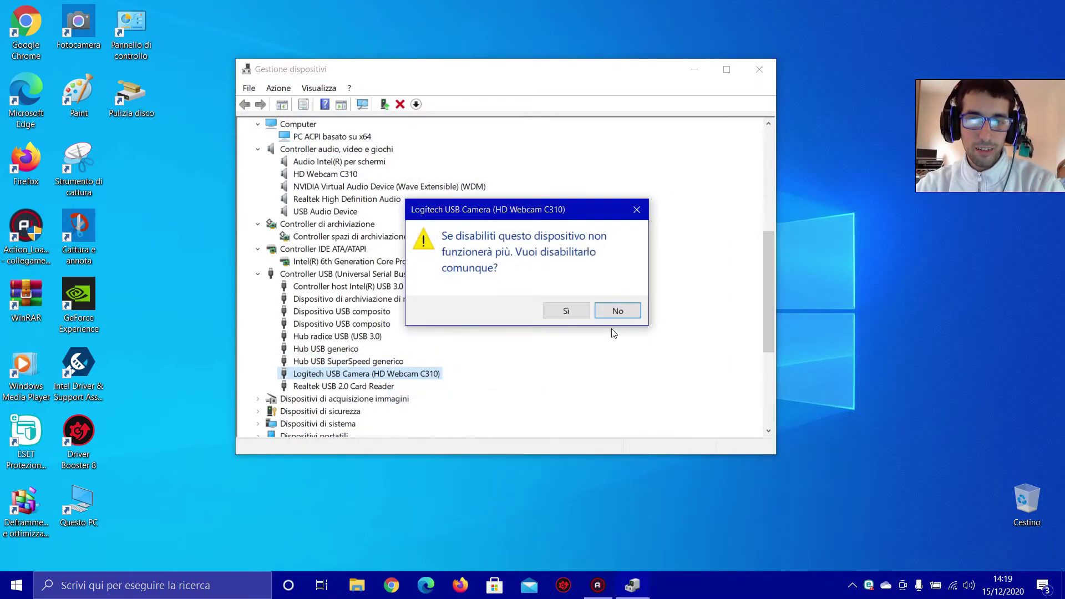
pyautogui.click(614, 314)
# Run an automatic driver update search for Logitech USB Camera (HD Webcam C310) and close the update wizard.
pyautogui.rightClick(400, 374)
pyautogui.click(425, 385)
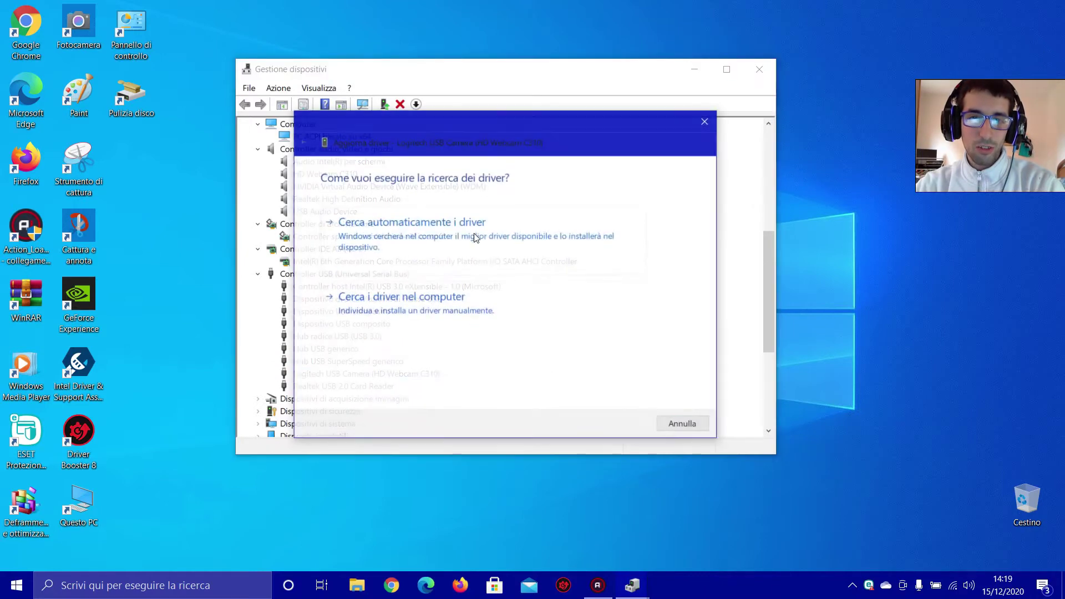
pyautogui.click(475, 237)
pyautogui.click(684, 424)
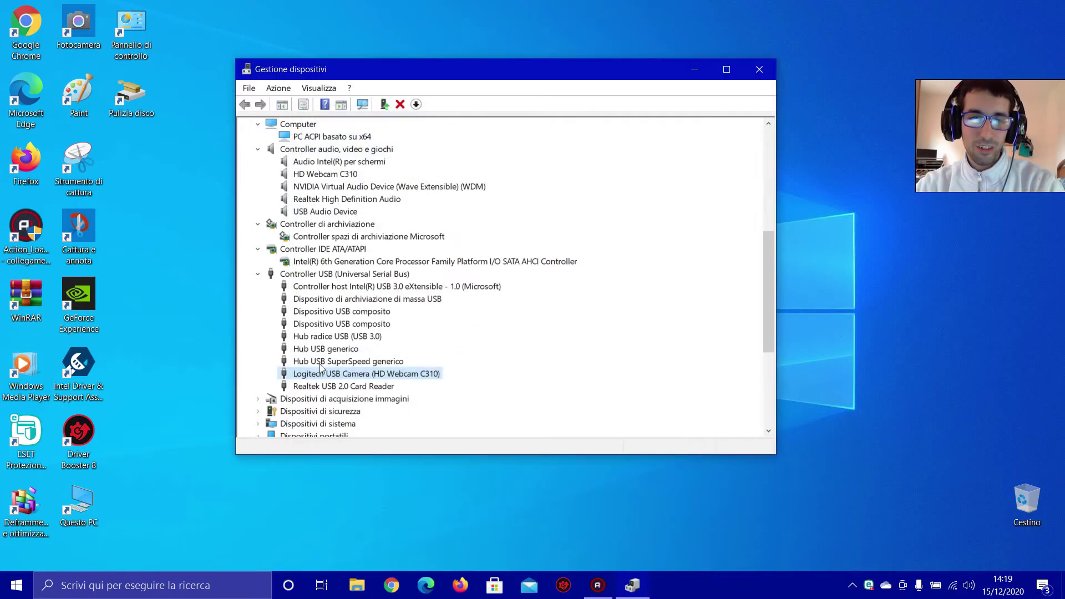
# Run an automatic driver update search for Realtek USB 2.0 Card Reader and close the update wizard.
pyautogui.rightClick(360, 391)
pyautogui.click(389, 399)
pyautogui.click(455, 247)
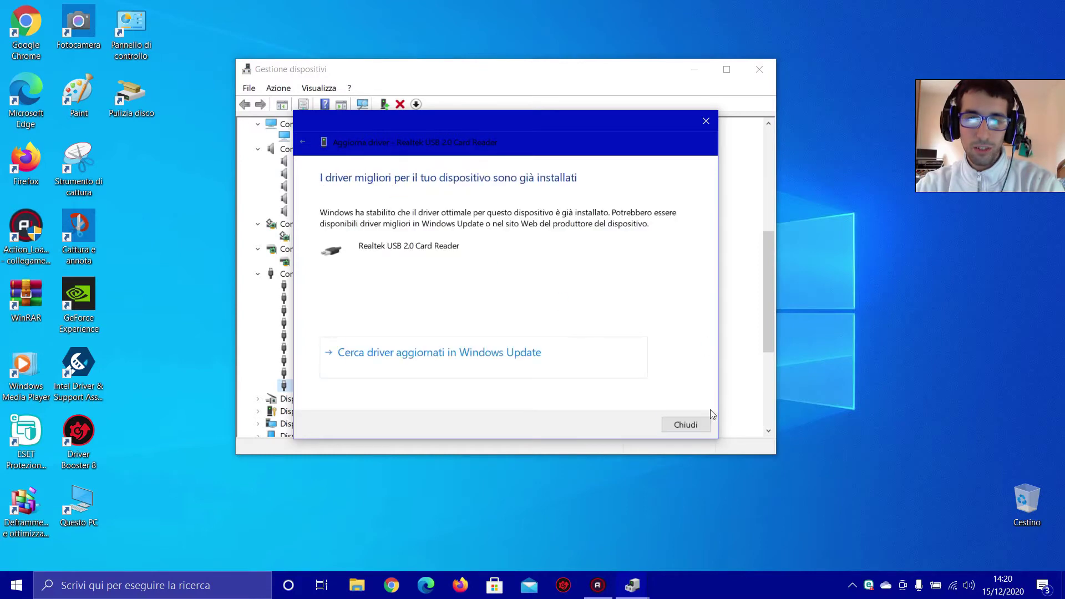
pyautogui.click(688, 425)
# Expand Dispositivi di acquisizione immagini and run an automatic driver update search for Logitech HD Webcam C310.
pyautogui.doubleClick(337, 399)
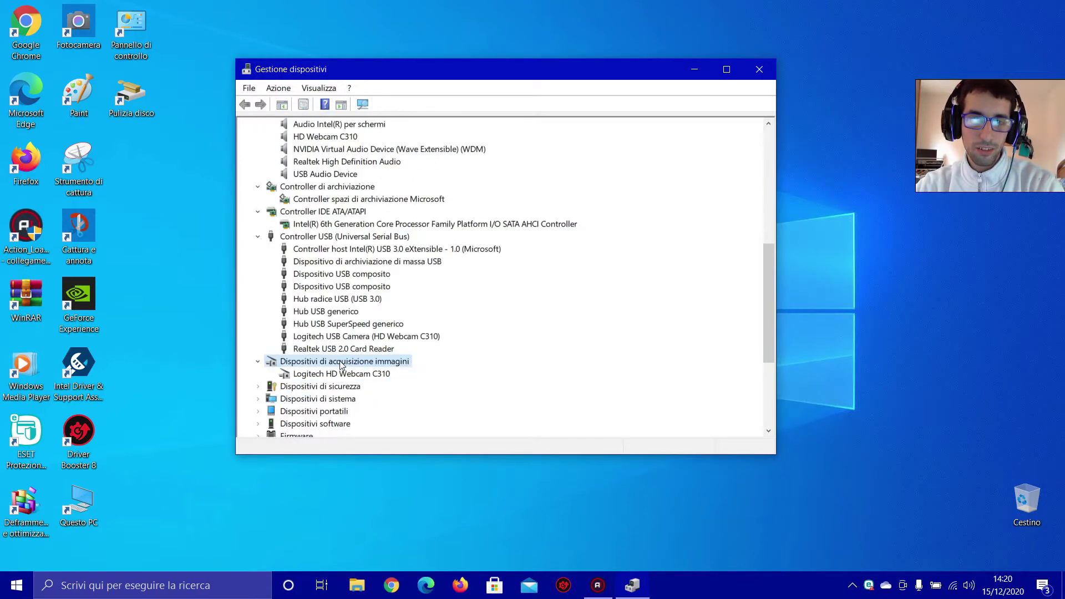
pyautogui.rightClick(348, 375)
pyautogui.click(385, 383)
pyautogui.click(443, 244)
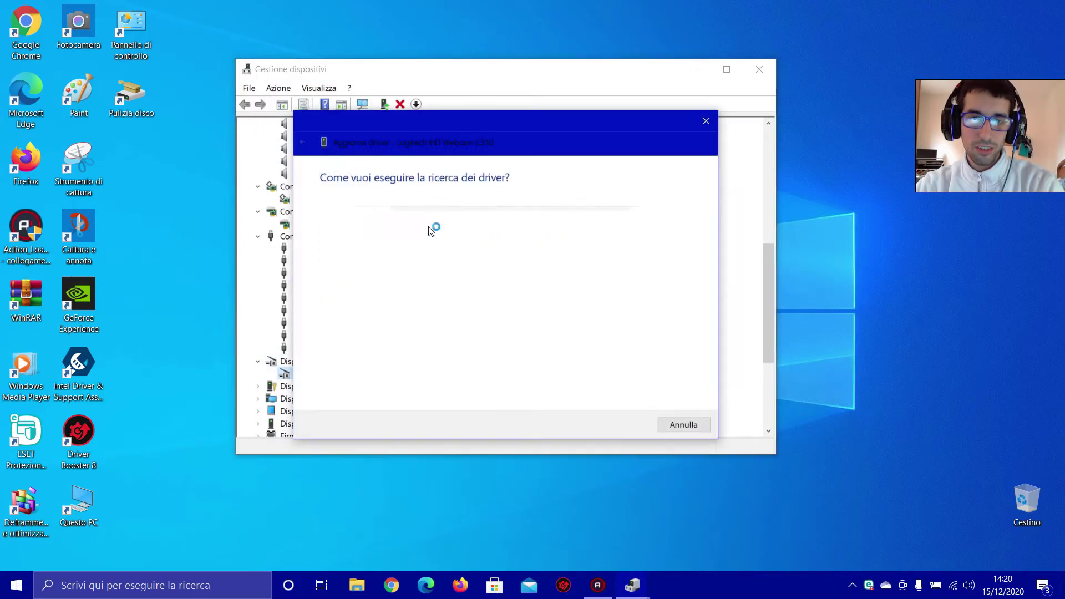
pyautogui.click(688, 424)
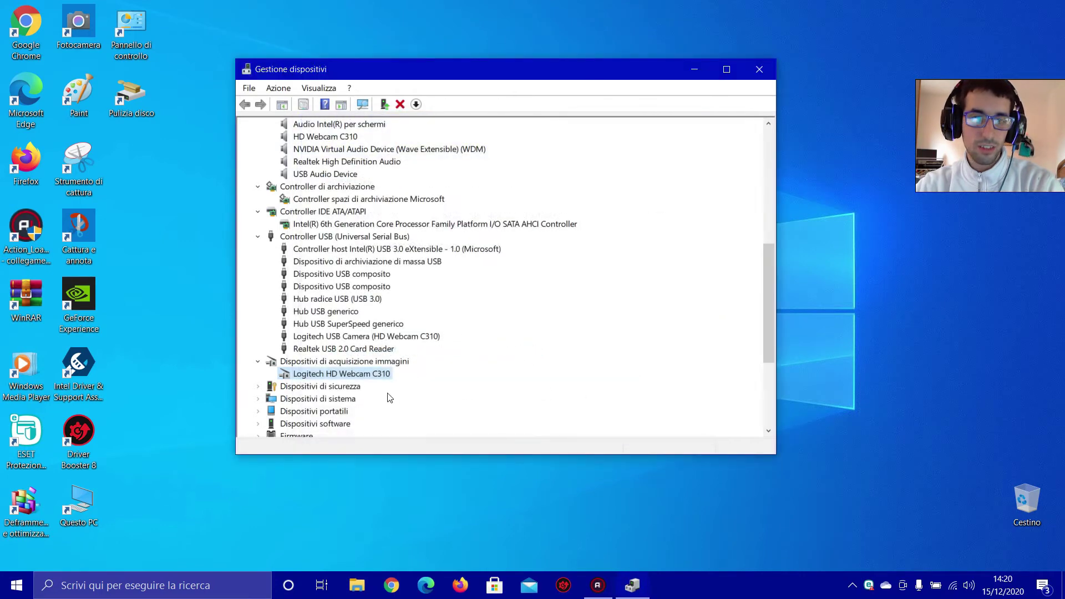
# Expand Dispositivi di sicurezza and run an automatic driver update search for Trusted Platform Module 2.0.
pyautogui.doubleClick(335, 387)
pyautogui.click(385, 298)
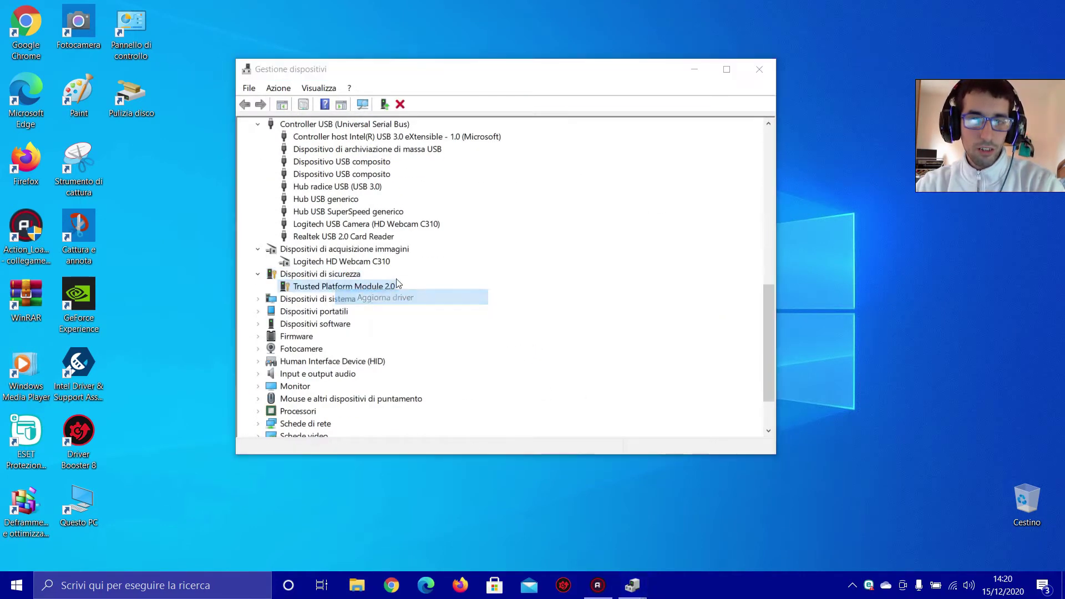
pyautogui.click(417, 206)
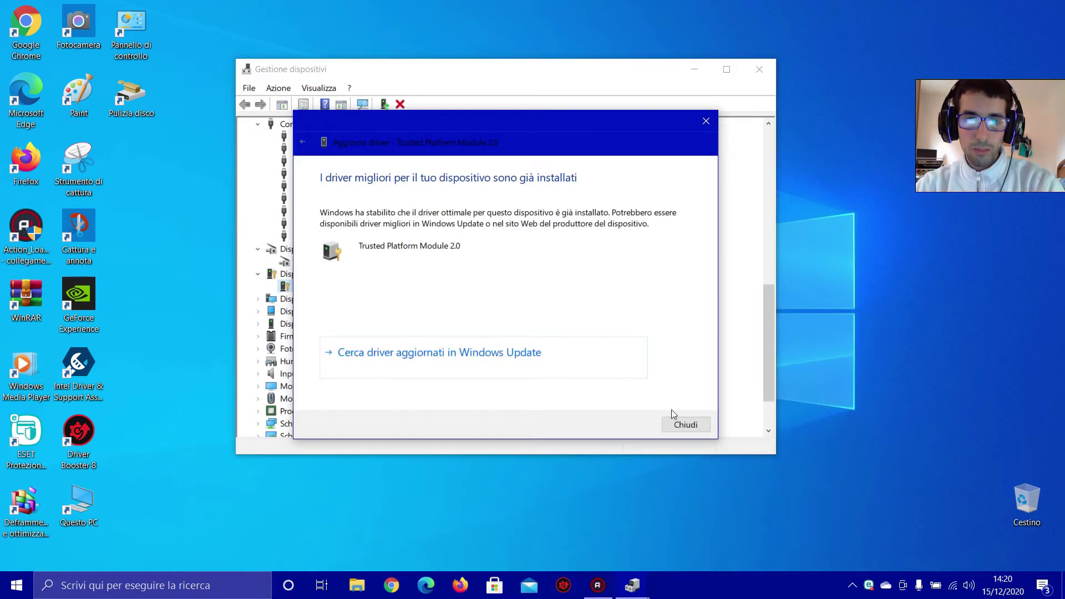
pyautogui.click(688, 425)
# Expand Dispositivi di sistema and run an automatic driver update search for Aggregatore processore ACPI.
pyautogui.doubleClick(330, 300)
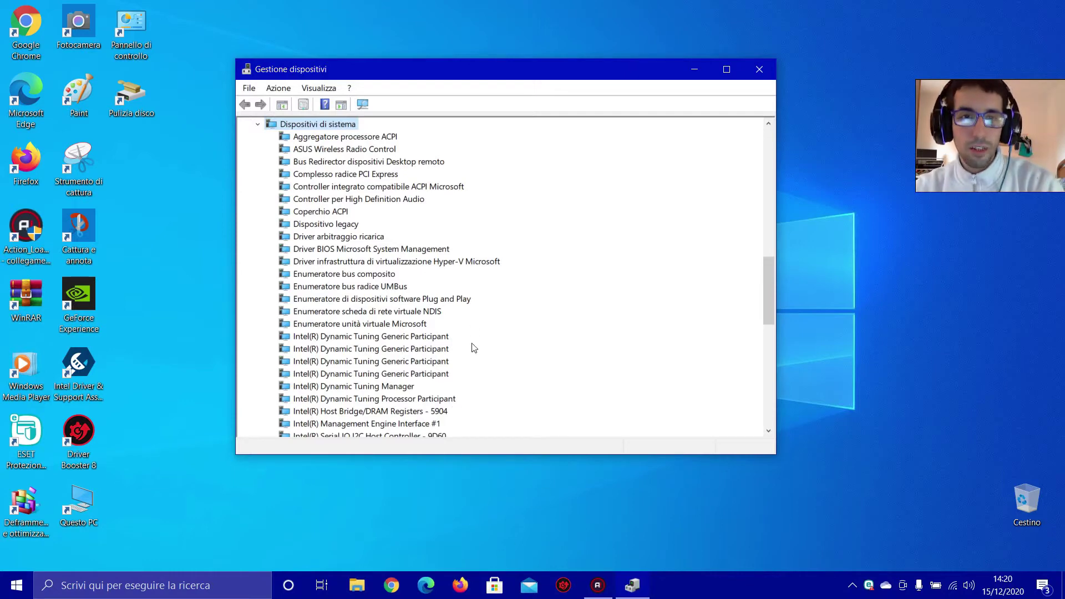
pyautogui.rightClick(340, 137)
pyautogui.click(377, 147)
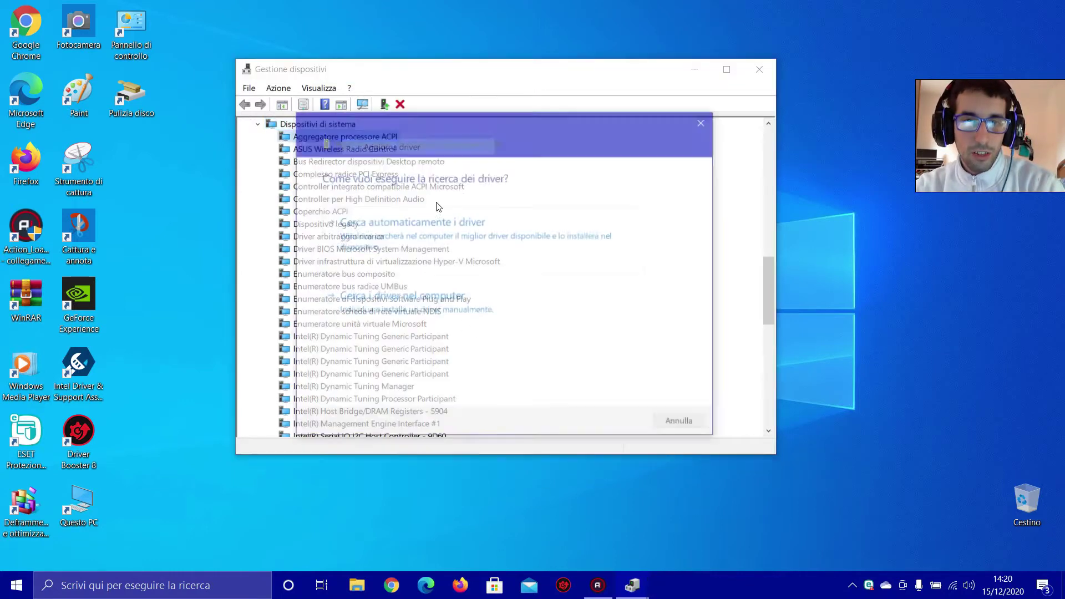
pyautogui.click(427, 205)
pyautogui.click(664, 424)
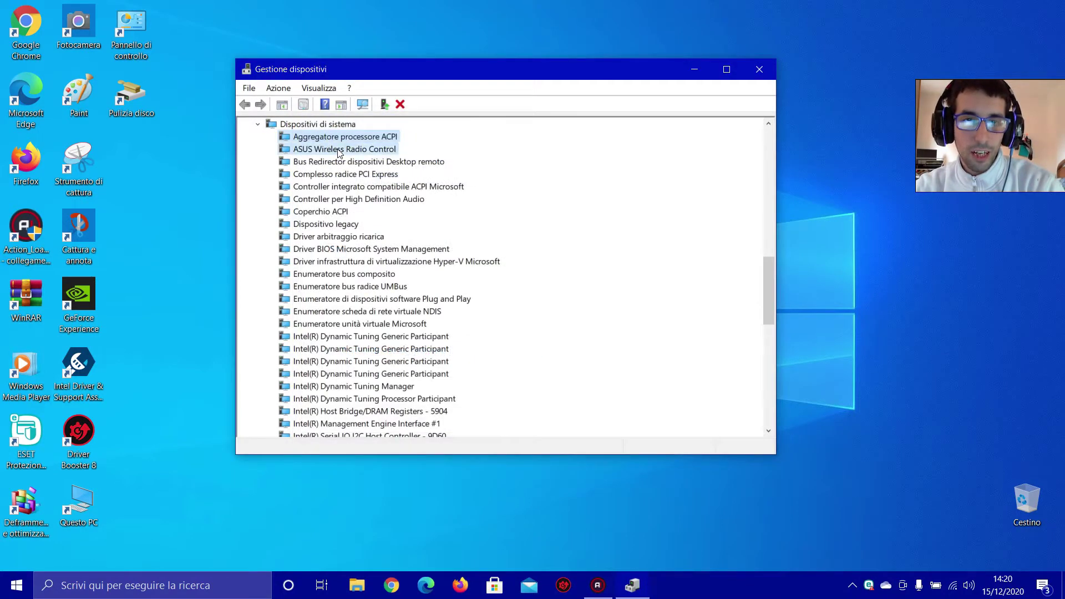
# Run an automatic driver update search for ASUS Wireless Radio Control and close the update wizard.
pyautogui.rightClick(340, 151)
pyautogui.click(377, 160)
pyautogui.click(438, 223)
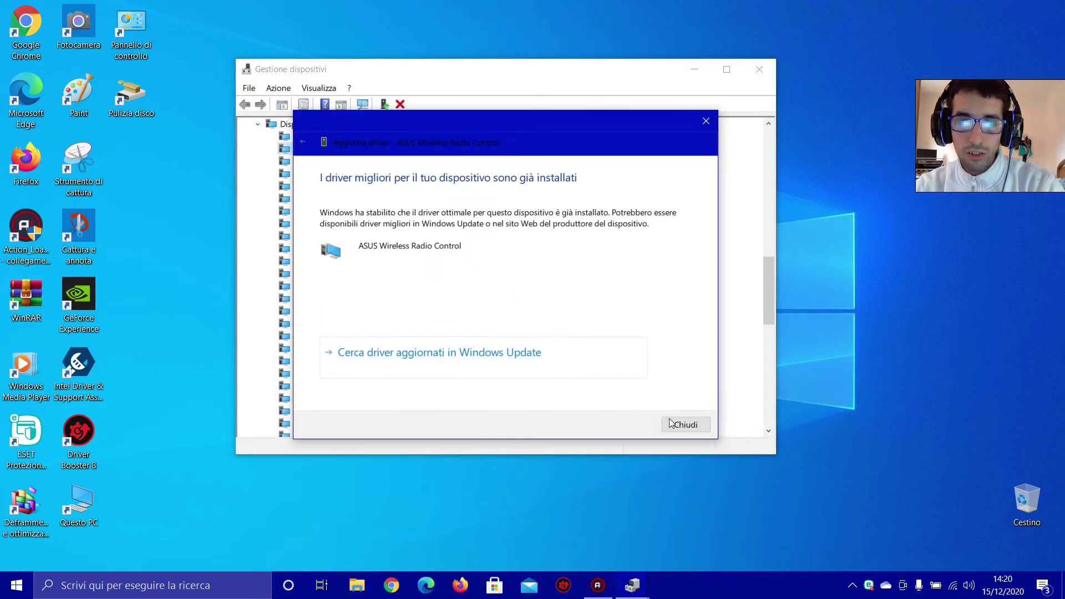
pyautogui.click(682, 425)
# Run an automatic driver update search for Bus Redirector dispositivi Desktop remoto and close the update wizard.
pyautogui.rightClick(379, 162)
pyautogui.click(407, 172)
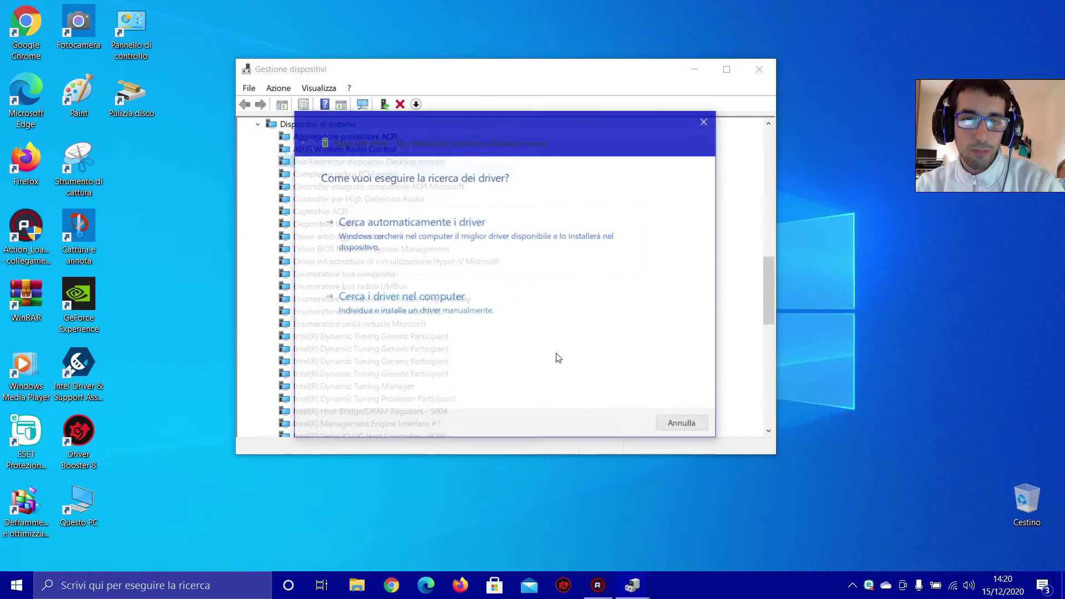
pyautogui.click(439, 222)
pyautogui.click(683, 425)
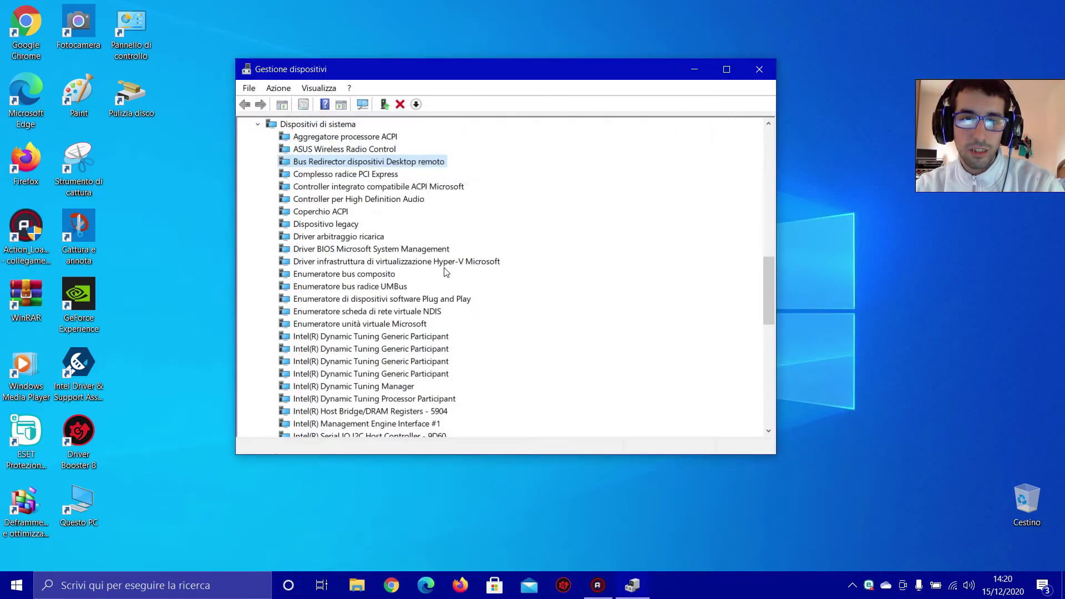
# Run an automatic driver update search for Complesso radice PCI Express and close the update wizard.
pyautogui.rightClick(360, 176)
pyautogui.click(397, 186)
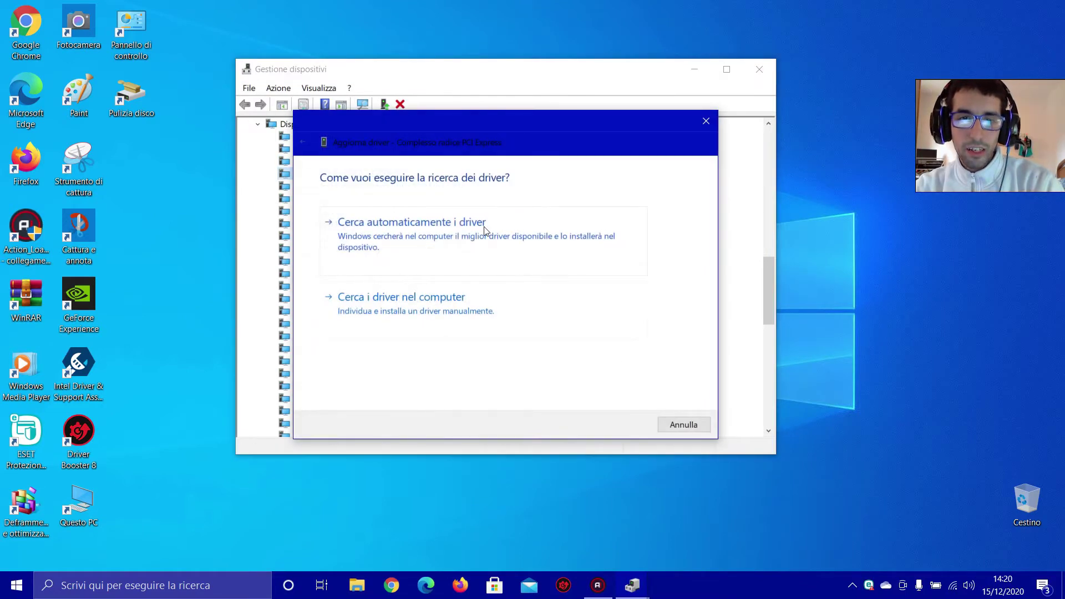
pyautogui.click(484, 230)
pyautogui.click(685, 425)
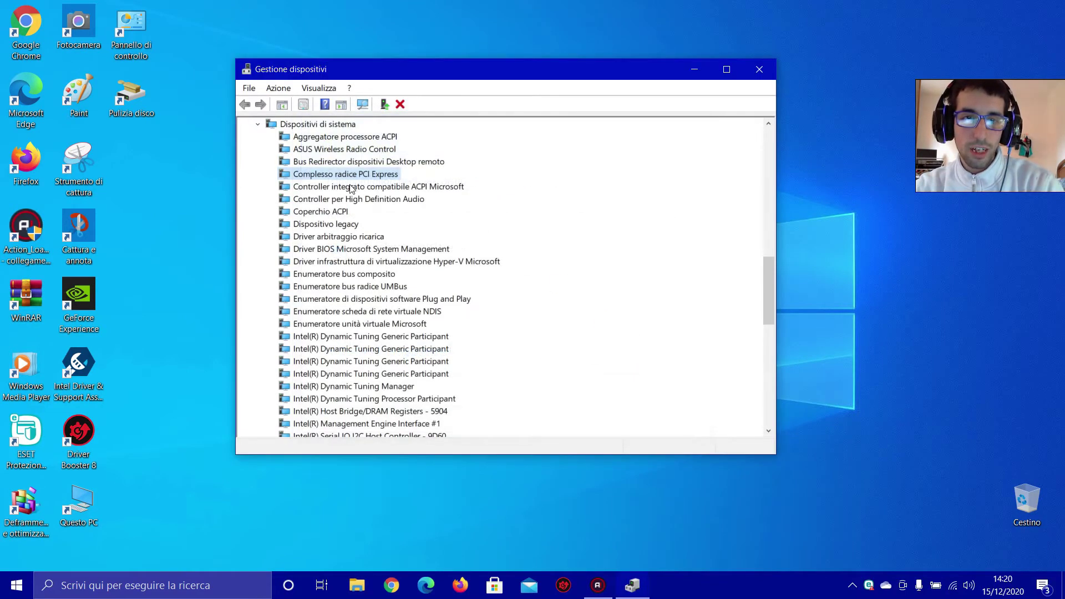
# Run an automatic driver update search for Controller integrato compatibile ACPI Microsoft and close the update wizard.
pyautogui.rightClick(351, 189)
pyautogui.click(389, 200)
pyautogui.click(404, 221)
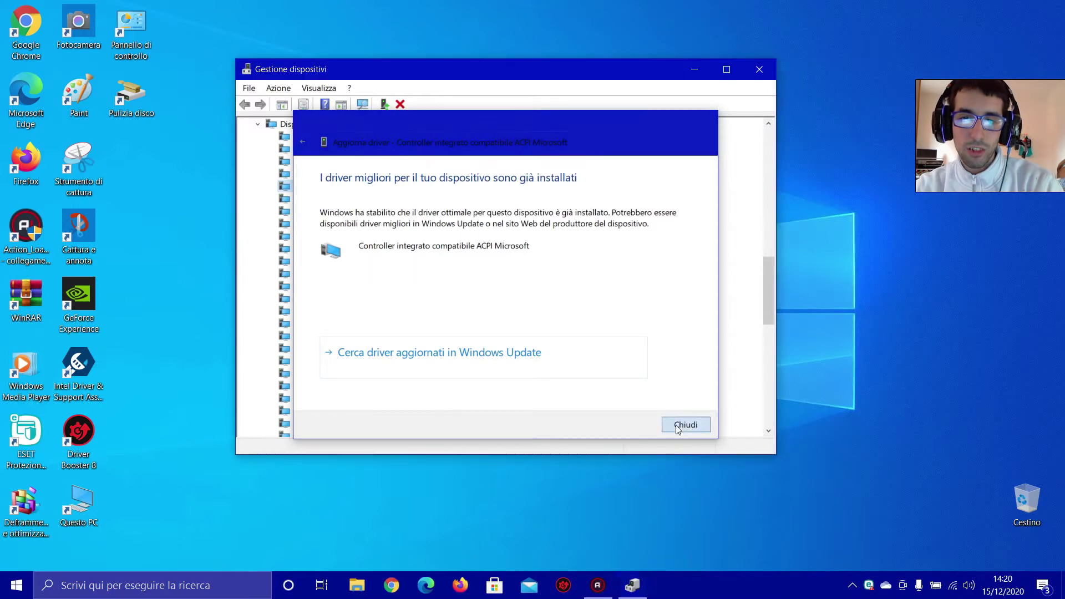
pyautogui.click(685, 425)
# Run an automatic driver update search for Controller per High Definition Audio and close the update wizard.
pyautogui.rightClick(373, 201)
pyautogui.click(416, 210)
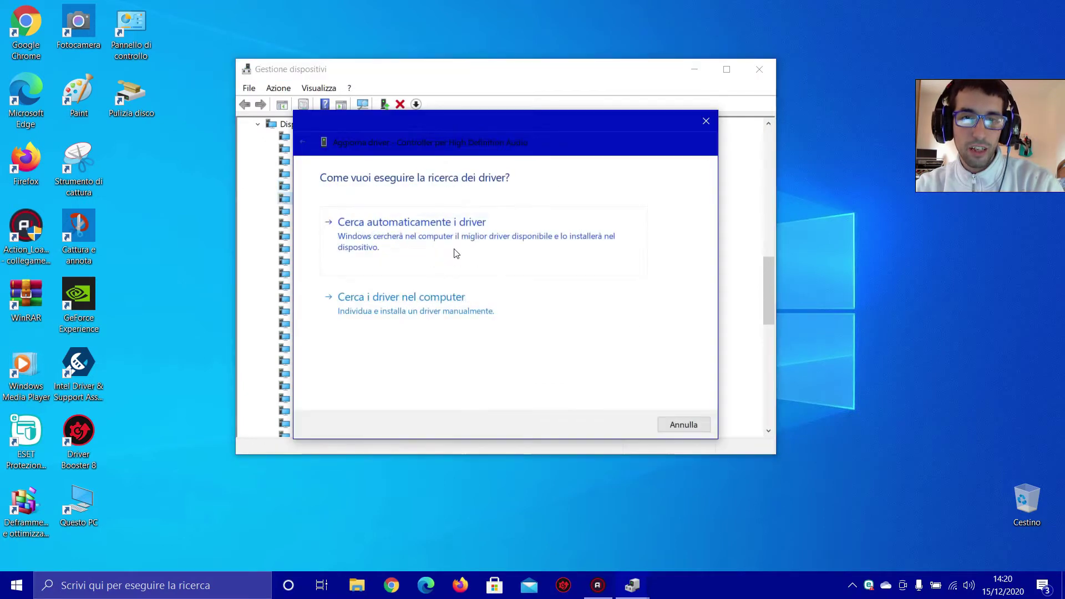
pyautogui.click(456, 251)
pyautogui.click(699, 424)
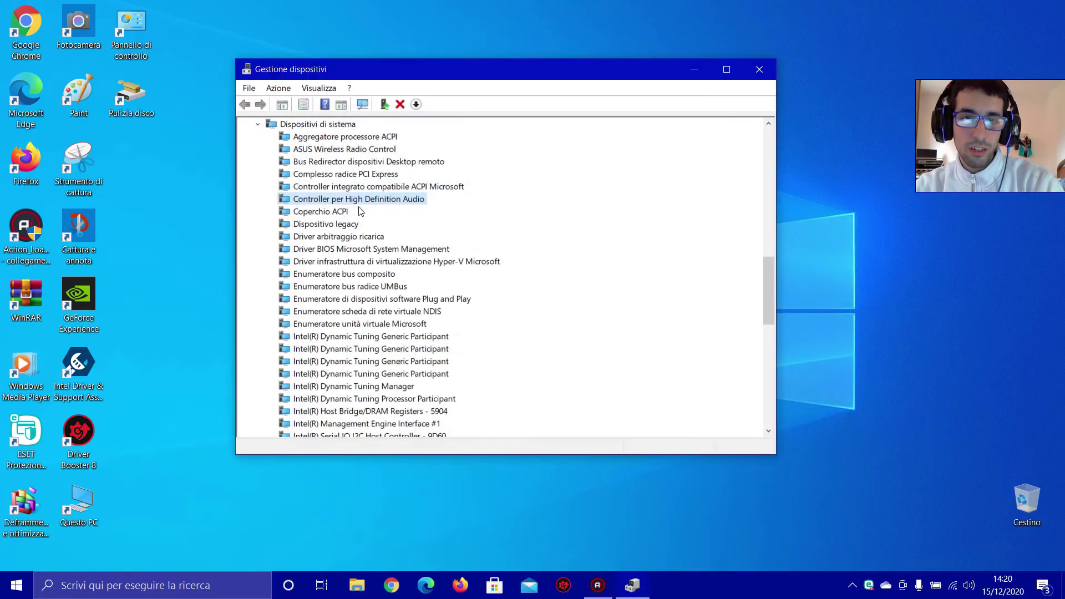
# Run an automatic driver update search for Coperchio ACPI and close the update wizard.
pyautogui.rightClick(345, 214)
pyautogui.click(372, 224)
pyautogui.click(433, 217)
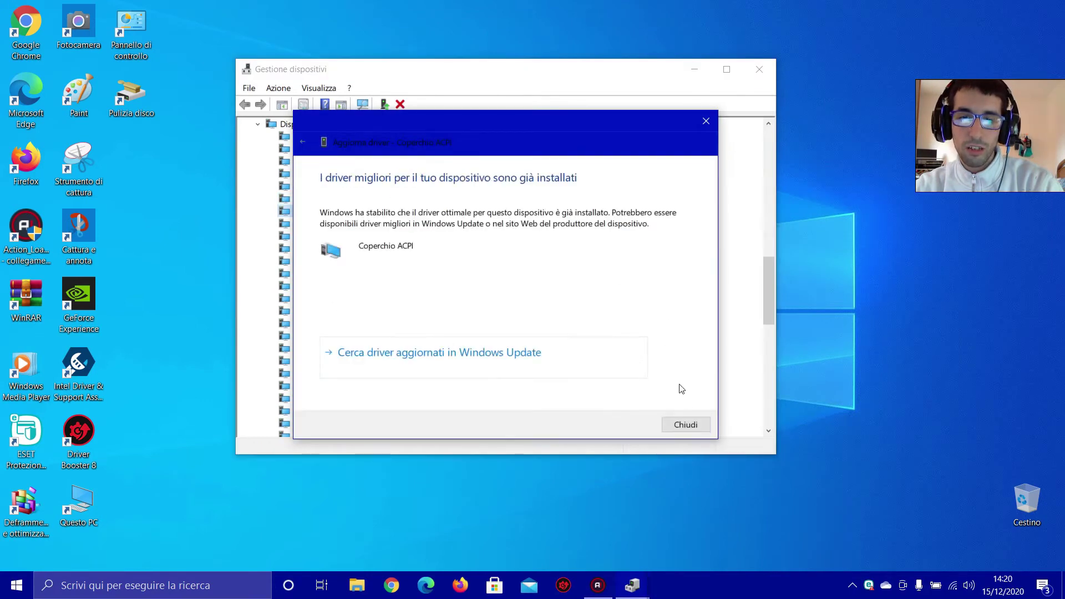
pyautogui.click(691, 424)
# Run an automatic driver update search for Dispositivo legacy and close the update wizard.
pyautogui.rightClick(339, 225)
pyautogui.click(367, 234)
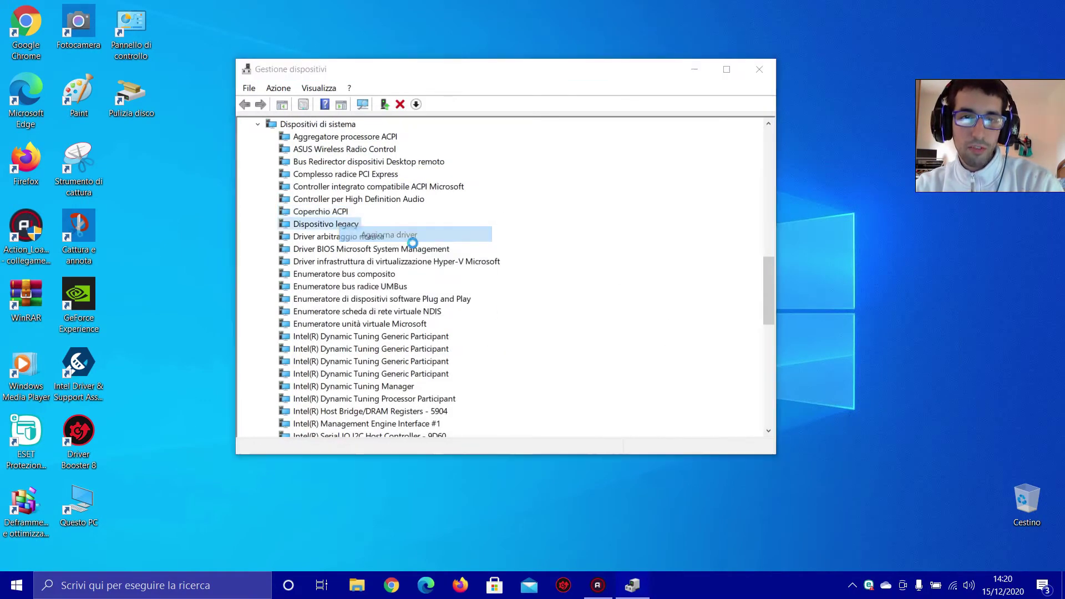
pyautogui.click(439, 238)
pyautogui.click(688, 422)
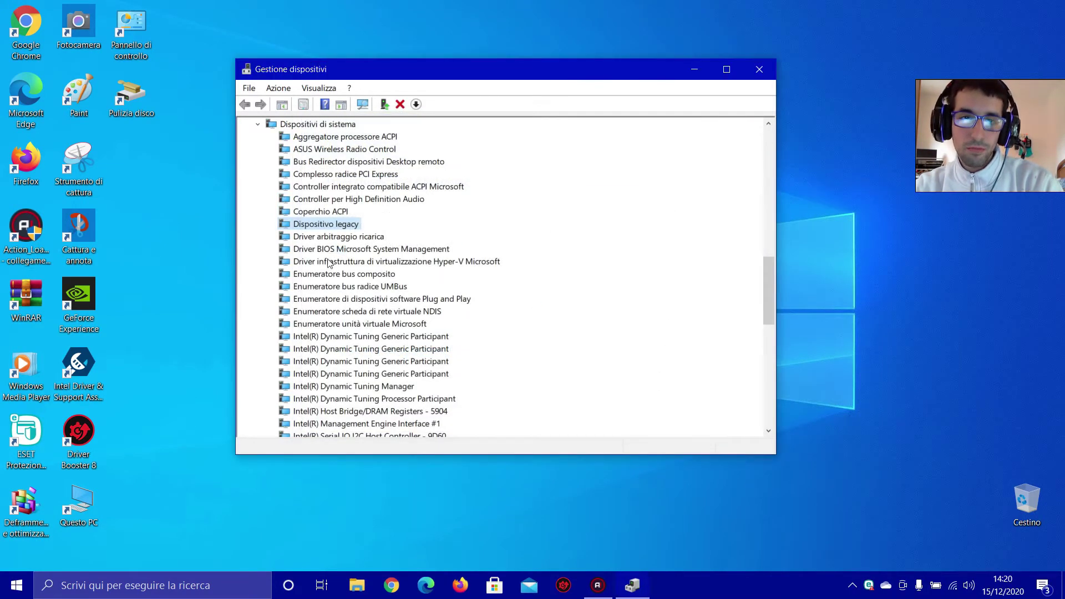
# Run an automatic driver update search for Driver arbitraggio ricarica and close the update wizard.
pyautogui.rightClick(339, 240)
pyautogui.click(361, 246)
pyautogui.click(401, 233)
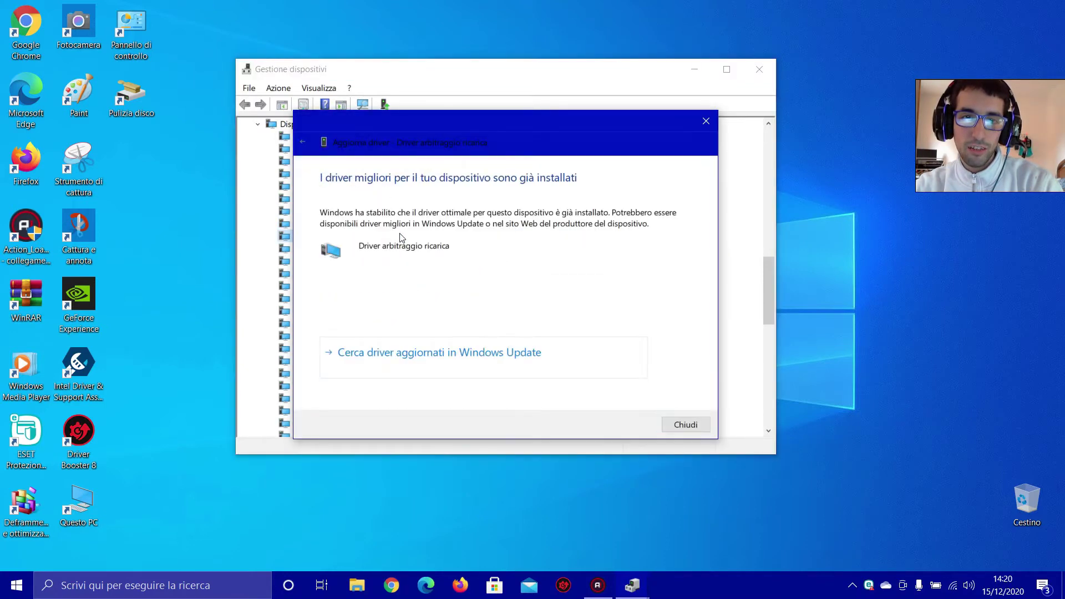
pyautogui.click(686, 424)
# Repeat the automatic driver update search for Driver arbitraggio ricarica and close the wizard again.
pyautogui.rightClick(325, 237)
pyautogui.click(355, 246)
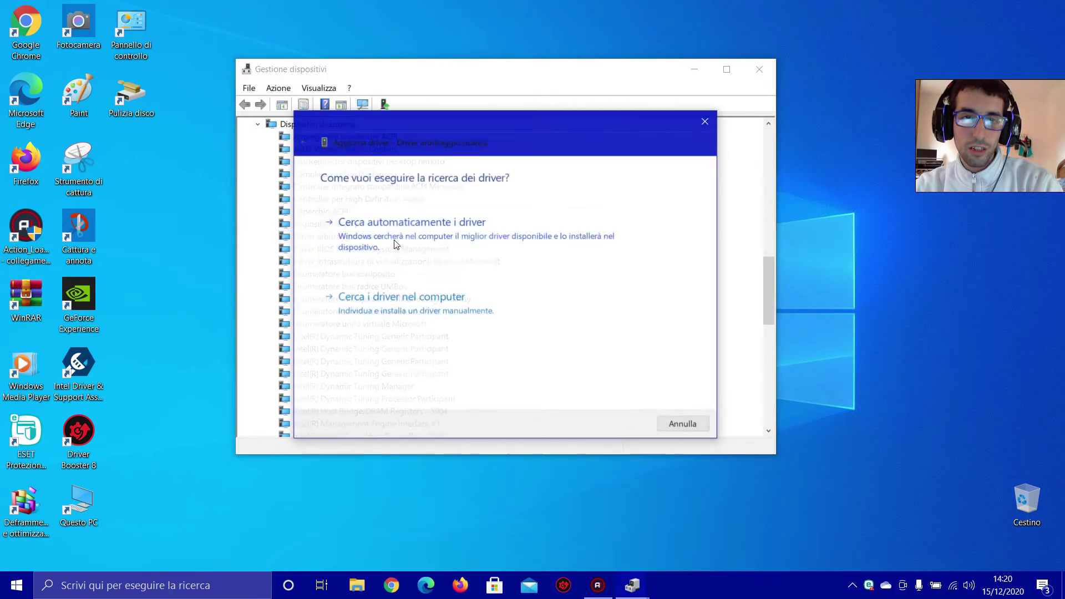
pyautogui.click(400, 221)
pyautogui.click(686, 424)
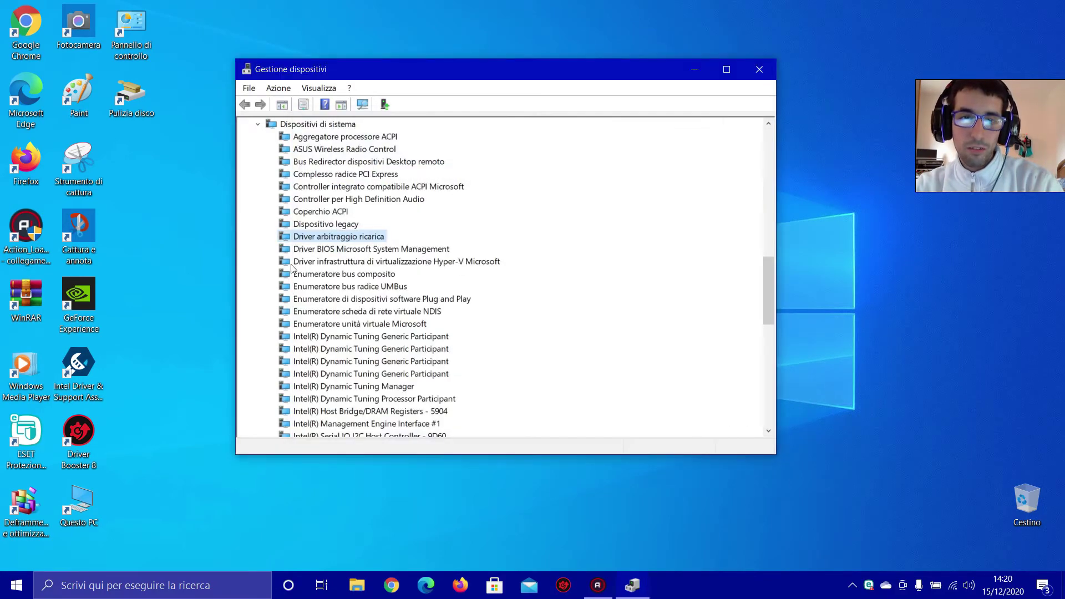
# Run an automatic driver update search for Driver BIOS Microsoft System Management and close the update wizard.
pyautogui.rightClick(325, 255)
pyautogui.click(355, 263)
pyautogui.click(399, 222)
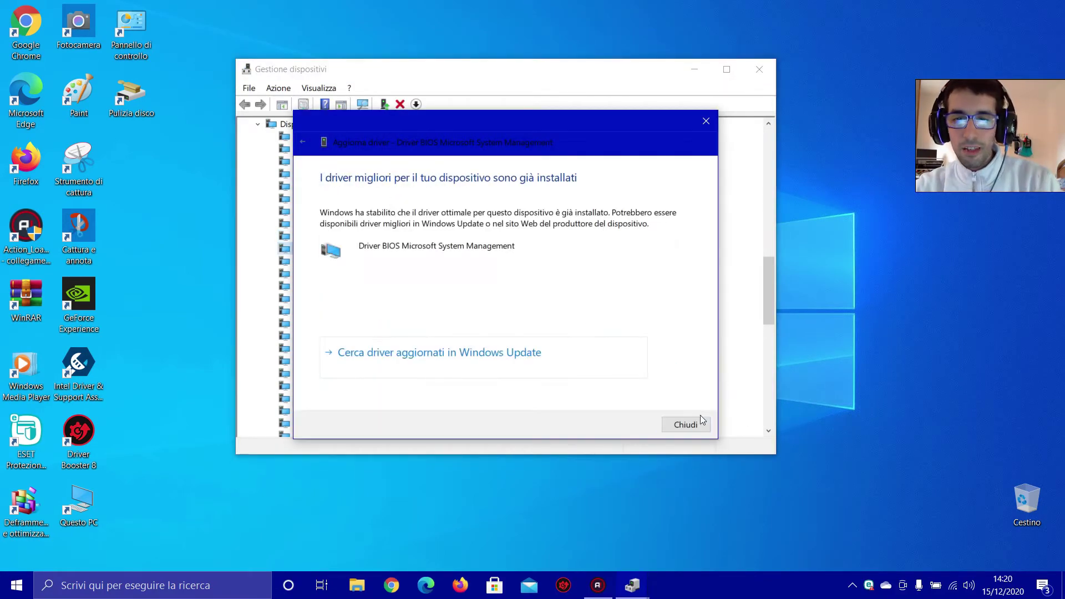
pyautogui.click(685, 424)
# Run an automatic driver update search for Driver infrastruttura di virtualizzazione Hyper-V Microsoft and close the update wizard.
pyautogui.rightClick(354, 263)
pyautogui.click(368, 273)
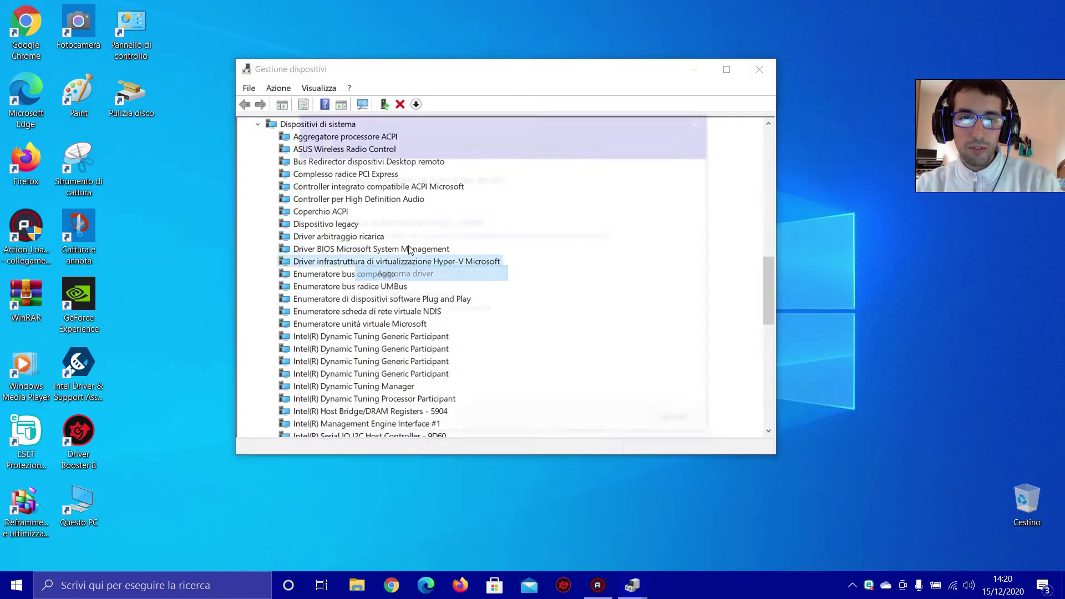
pyautogui.click(420, 220)
pyautogui.click(685, 425)
pyautogui.scroll(-2, 460, 290)
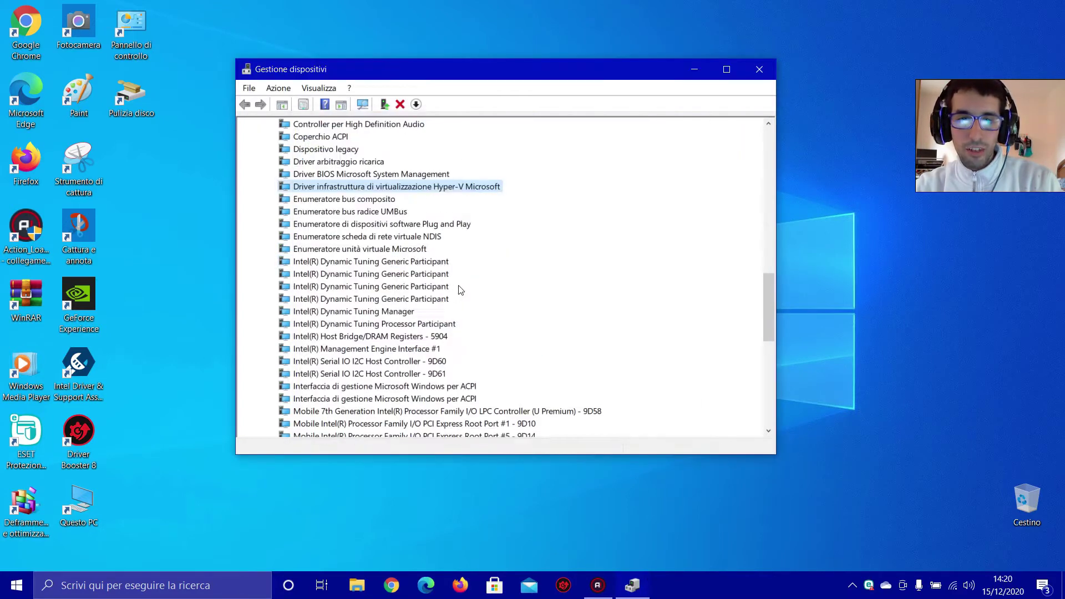
# Run an automatic driver update search for Enumeratore bus composito and close the update wizard.
pyautogui.rightClick(348, 201)
pyautogui.click(397, 204)
pyautogui.click(420, 220)
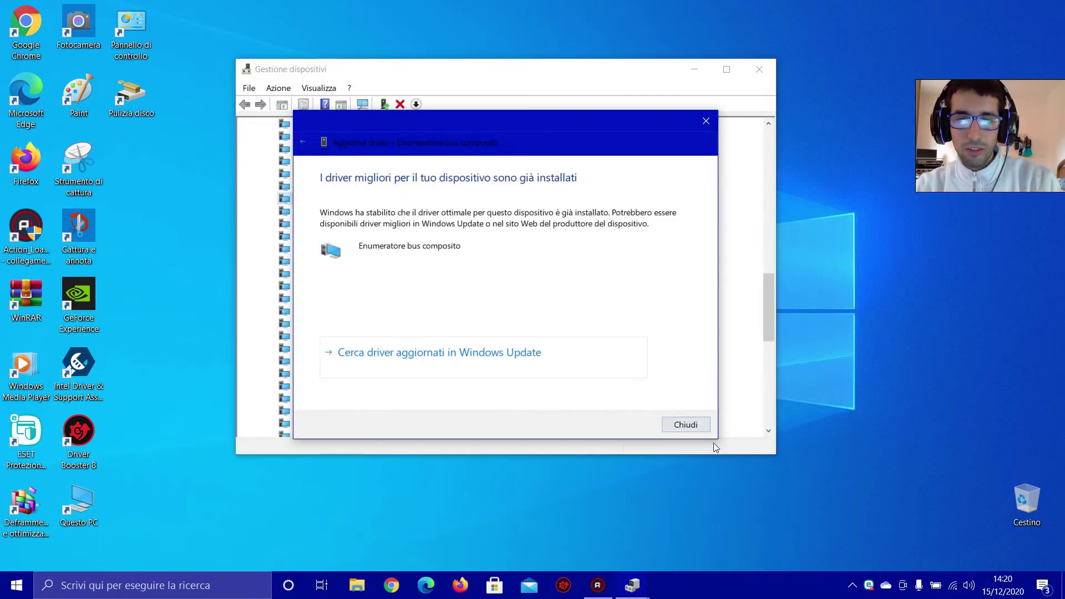
pyautogui.click(685, 424)
# Run an automatic driver update search for Enumeratore bus radice UMBus and close the update wizard.
pyautogui.rightClick(329, 212)
pyautogui.click(375, 219)
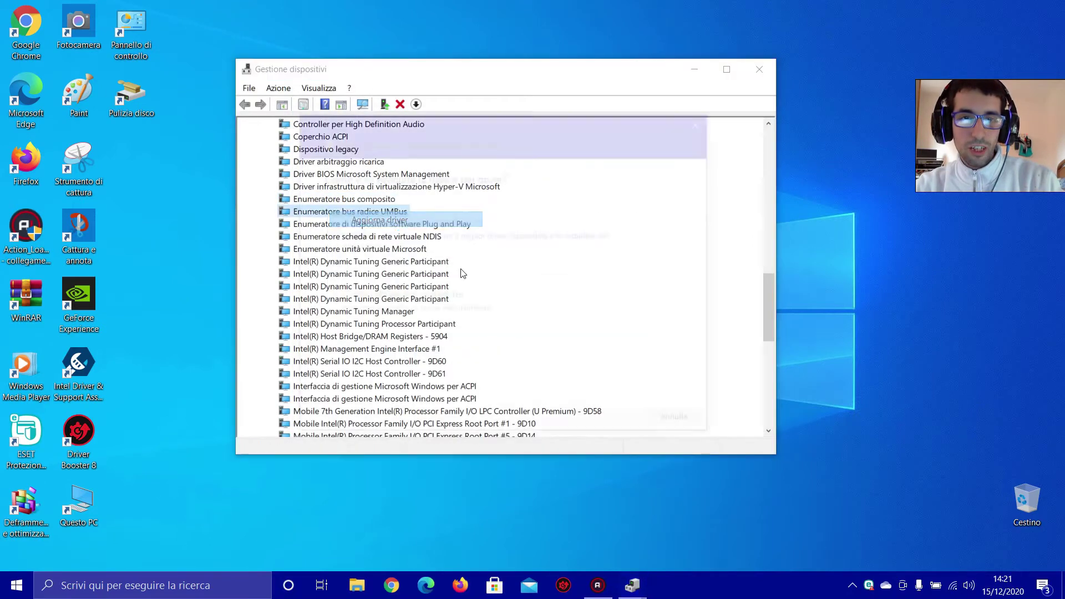
pyautogui.click(435, 245)
pyautogui.click(685, 425)
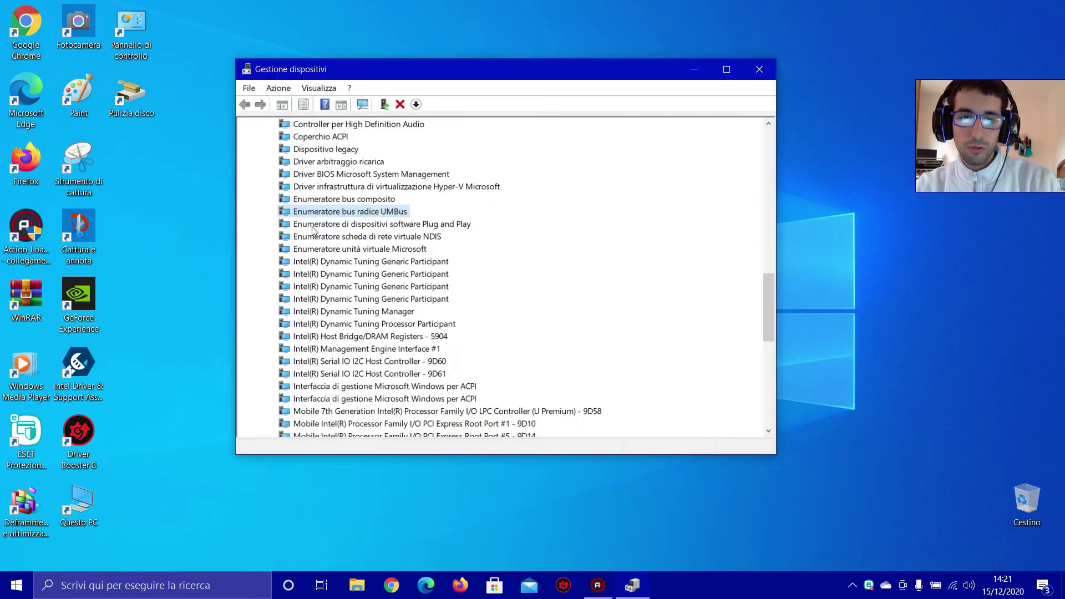
# Run an automatic driver update search for Enumeratore di dispositivi software Plug and Play and close the update wizard.
pyautogui.rightClick(373, 224)
pyautogui.click(413, 229)
pyautogui.click(388, 222)
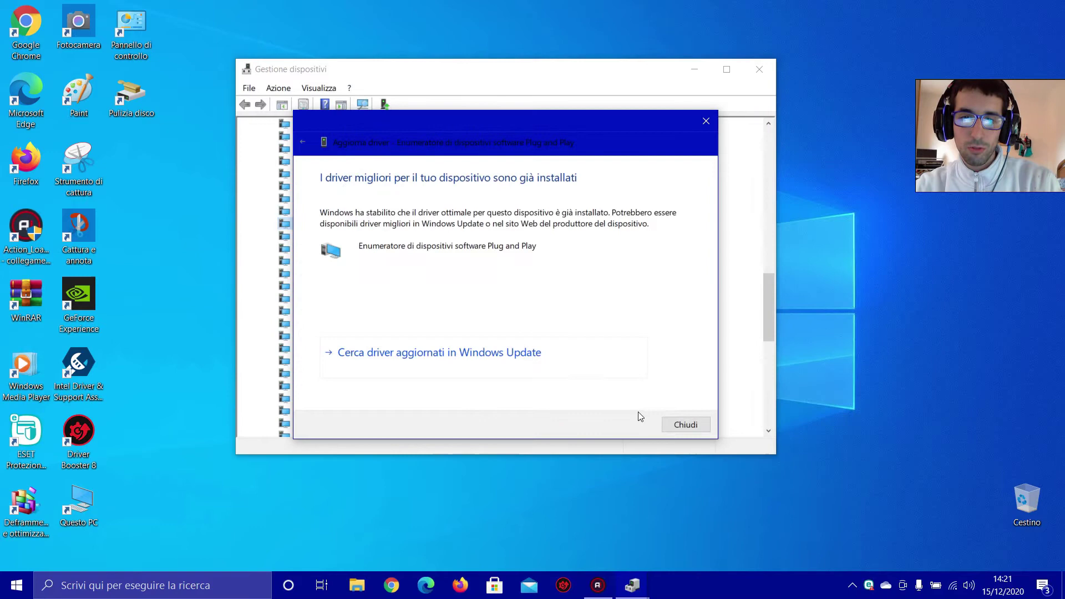
pyautogui.click(685, 425)
# Run an automatic driver update search for Enumeratore scheda di rete virtuale NDIS and close the update wizard.
pyautogui.rightClick(417, 233)
pyautogui.click(420, 242)
pyautogui.click(429, 243)
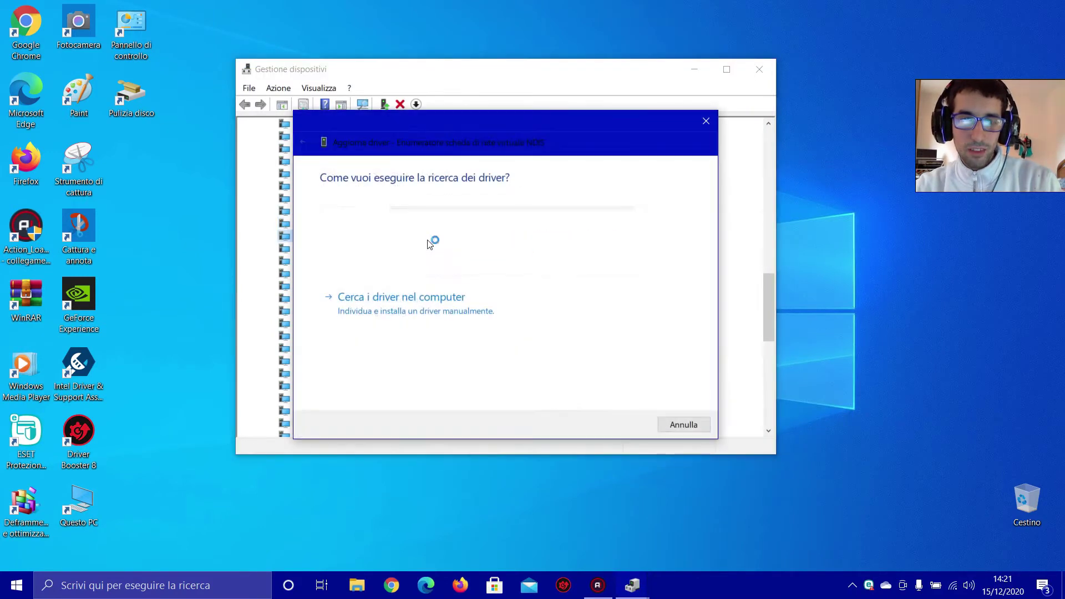
pyautogui.click(687, 426)
# Run an automatic driver update search for Enumeratore unità virtuale Microsoft and close the update wizard.
pyautogui.rightClick(346, 253)
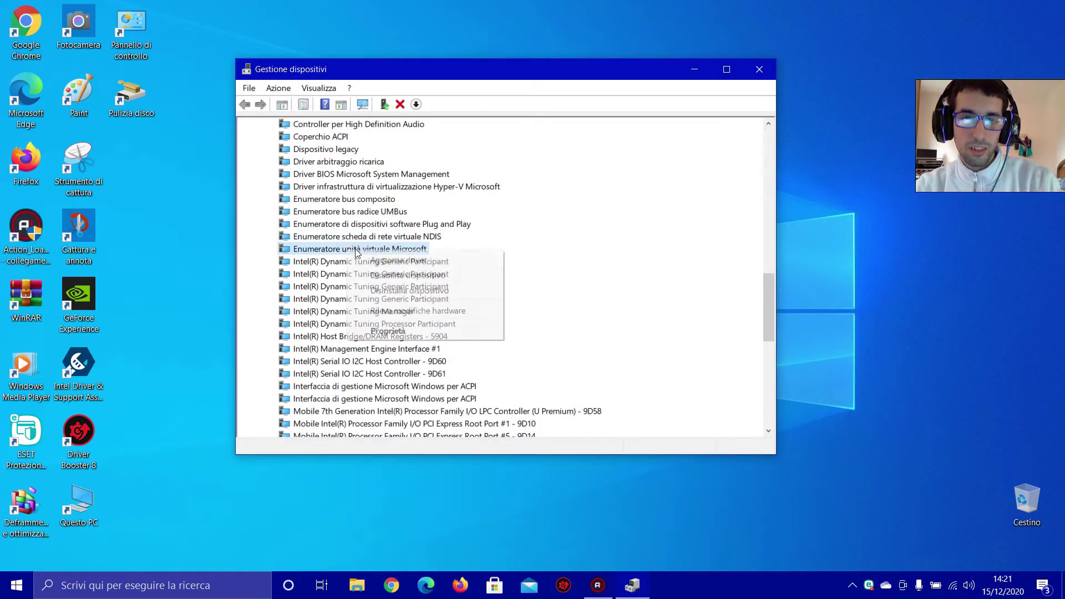
pyautogui.click(358, 261)
pyautogui.click(429, 243)
pyautogui.click(683, 429)
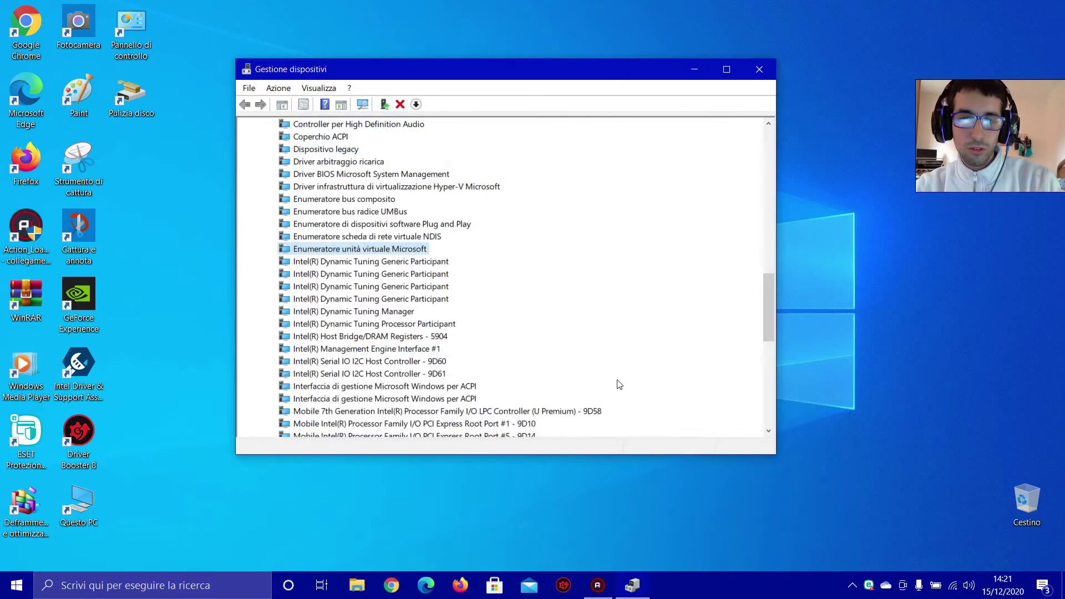
# Run an automatic driver update search for the first Intel(R) Dynamic Tuning Generic Participant and close the update wizard.
pyautogui.scroll(-2, 340, 195)
pyautogui.rightClick(348, 187)
pyautogui.click(366, 198)
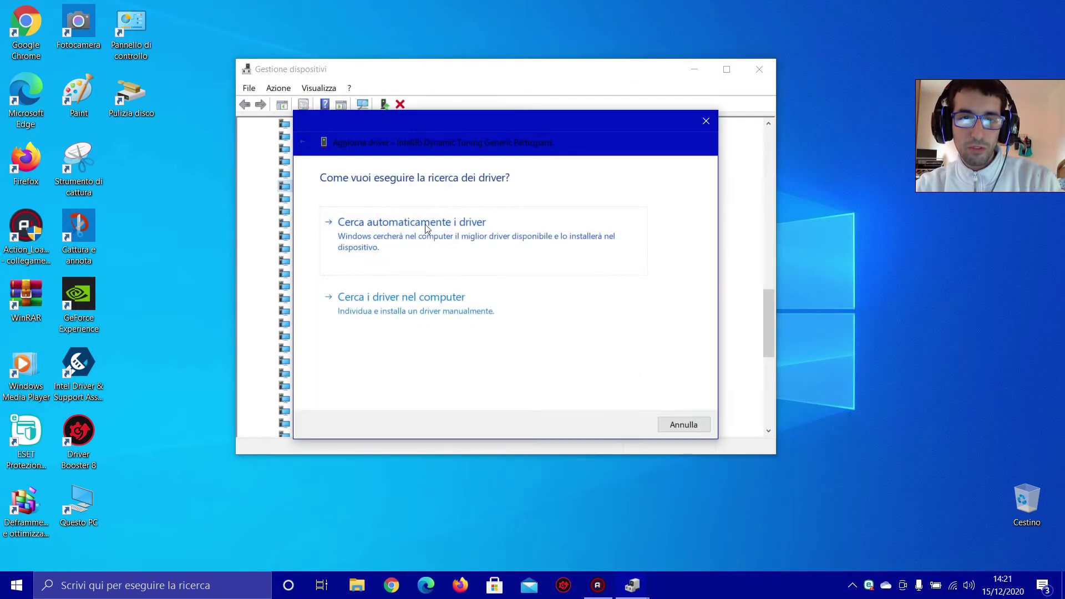
pyautogui.click(427, 229)
pyautogui.click(687, 425)
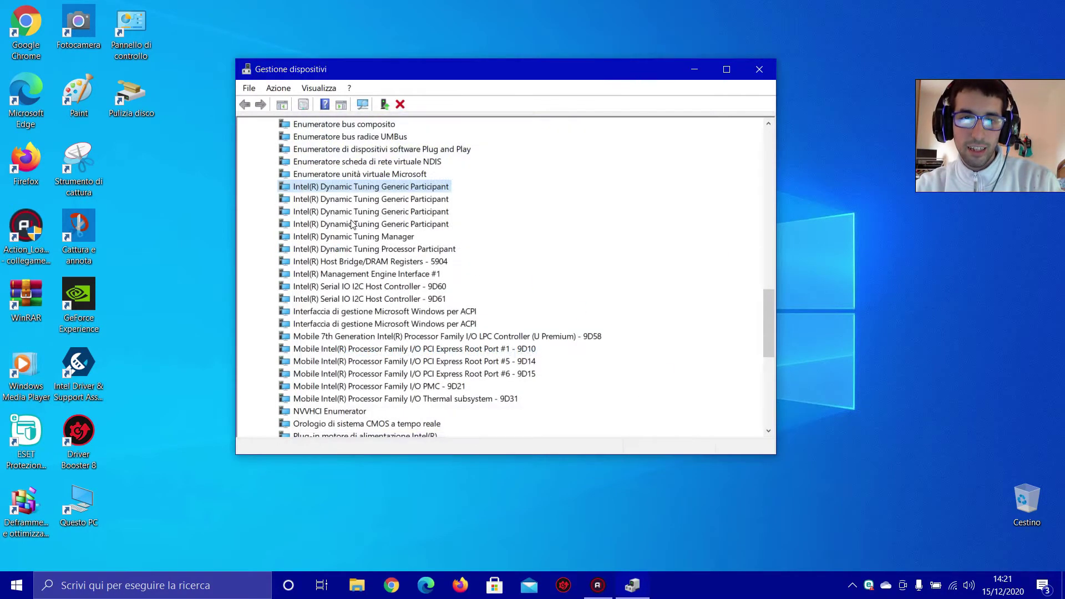
# Run an automatic driver update search for the second Intel(R) Dynamic Tuning Generic Participant and close the update wizard.
pyautogui.click(391, 209)
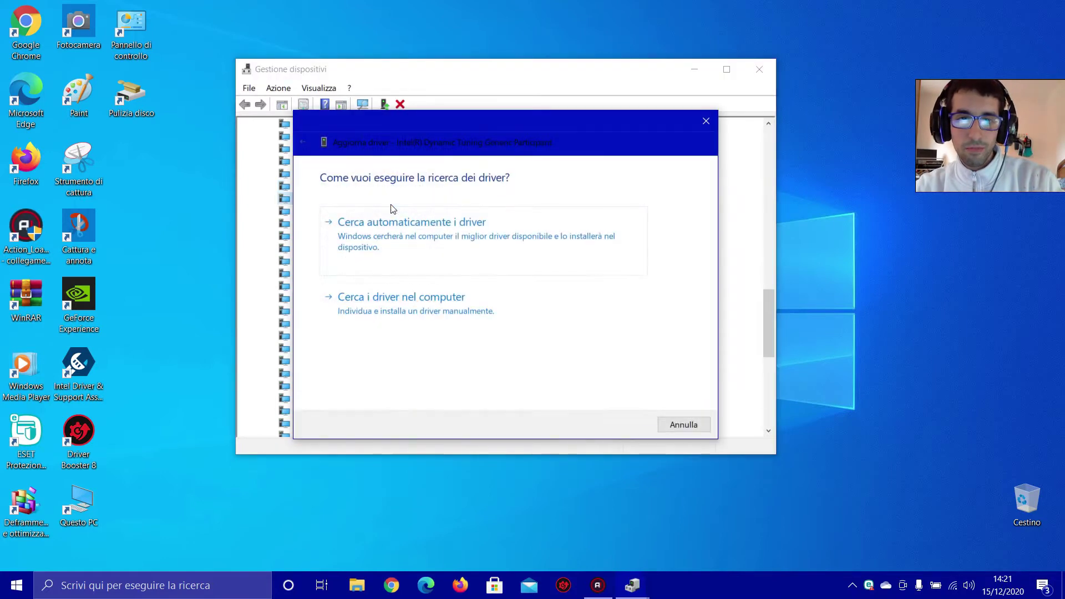
pyautogui.click(467, 243)
pyautogui.click(686, 425)
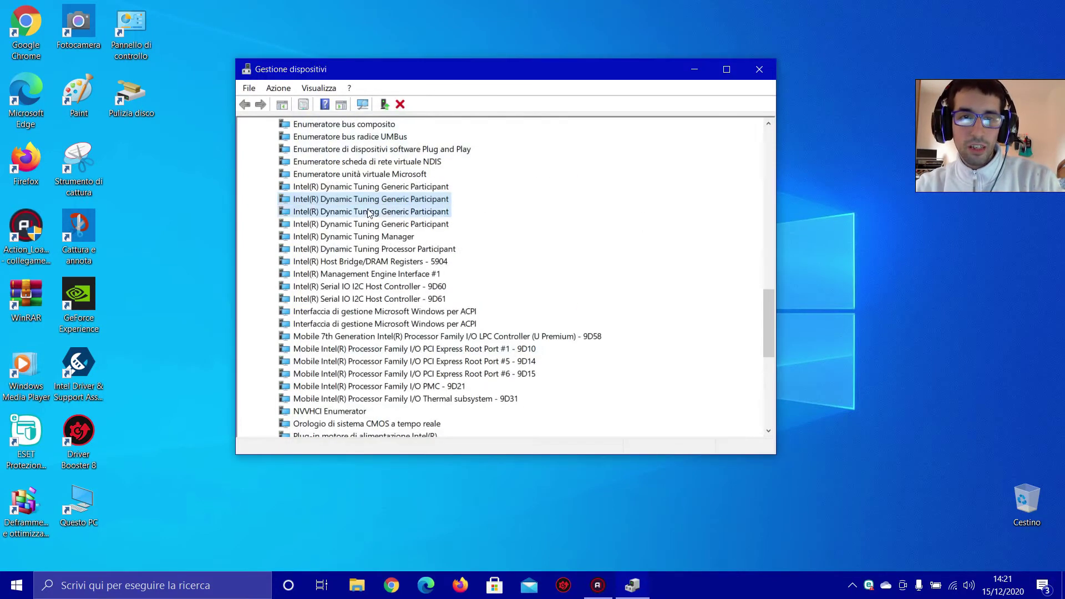
# Run an automatic driver update search for the third Intel(R) Dynamic Tuning Generic Participant and close the update wizard.
pyautogui.rightClick(369, 212)
pyautogui.click(427, 220)
pyautogui.click(433, 222)
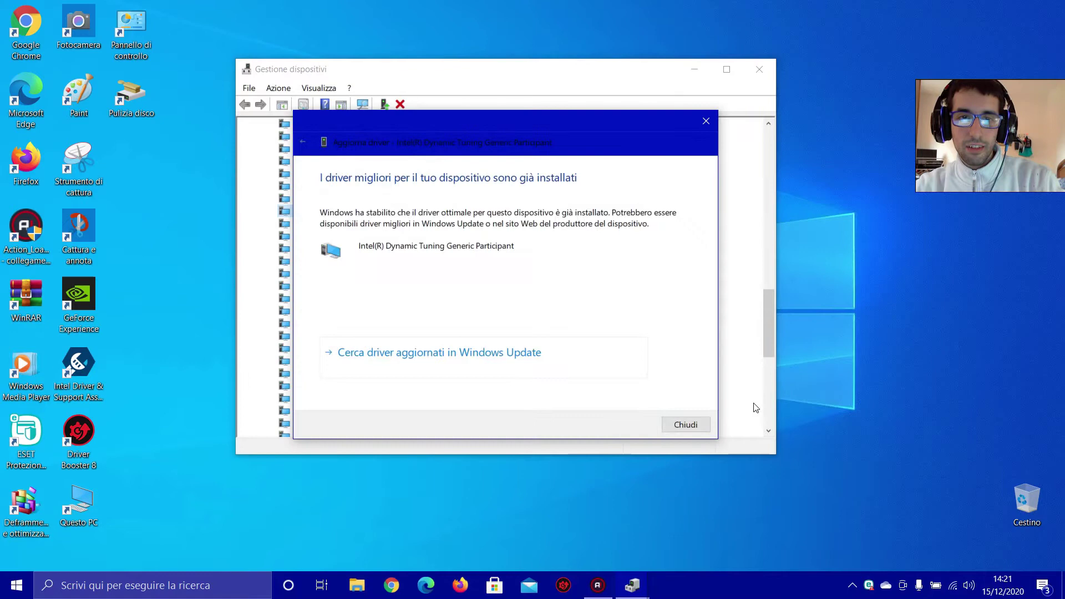
pyautogui.click(689, 424)
# Run an automatic driver update search for the fourth Intel(R) Dynamic Tuning Generic Participant and close the update wizard.
pyautogui.rightClick(346, 227)
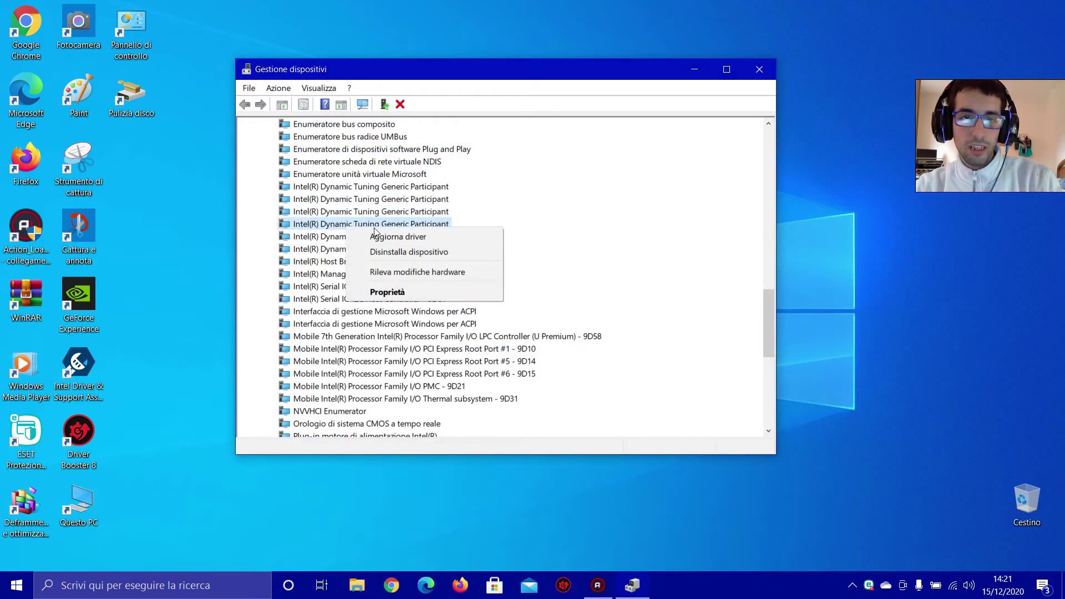
pyautogui.click(377, 236)
pyautogui.click(388, 219)
pyautogui.click(693, 423)
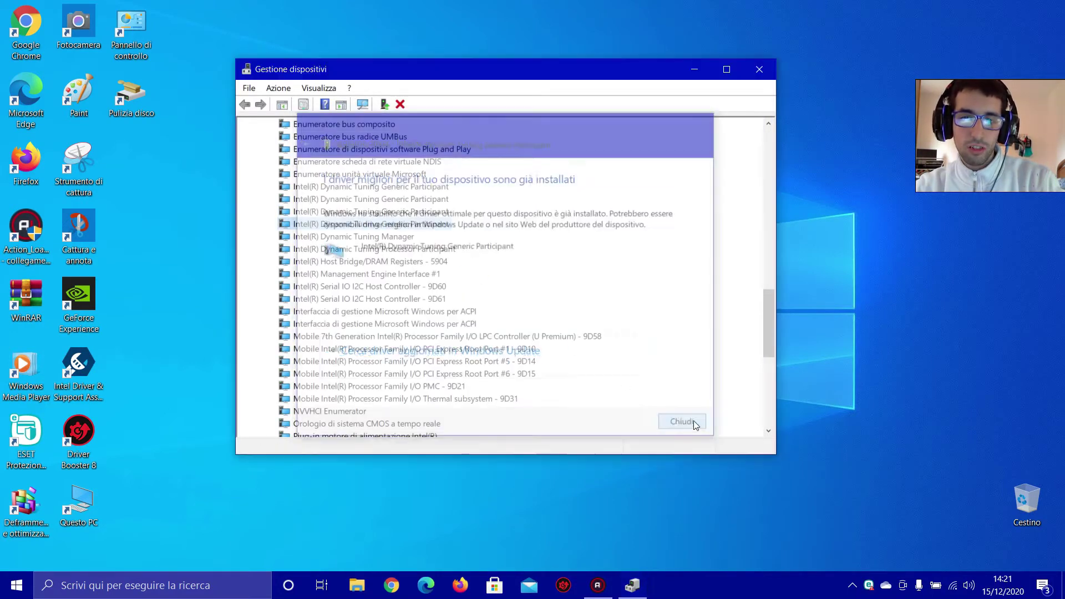
# Run an automatic driver update search for Intel(R) Dynamic Tuning Manager and close the update wizard.
pyautogui.rightClick(390, 239)
pyautogui.click(421, 243)
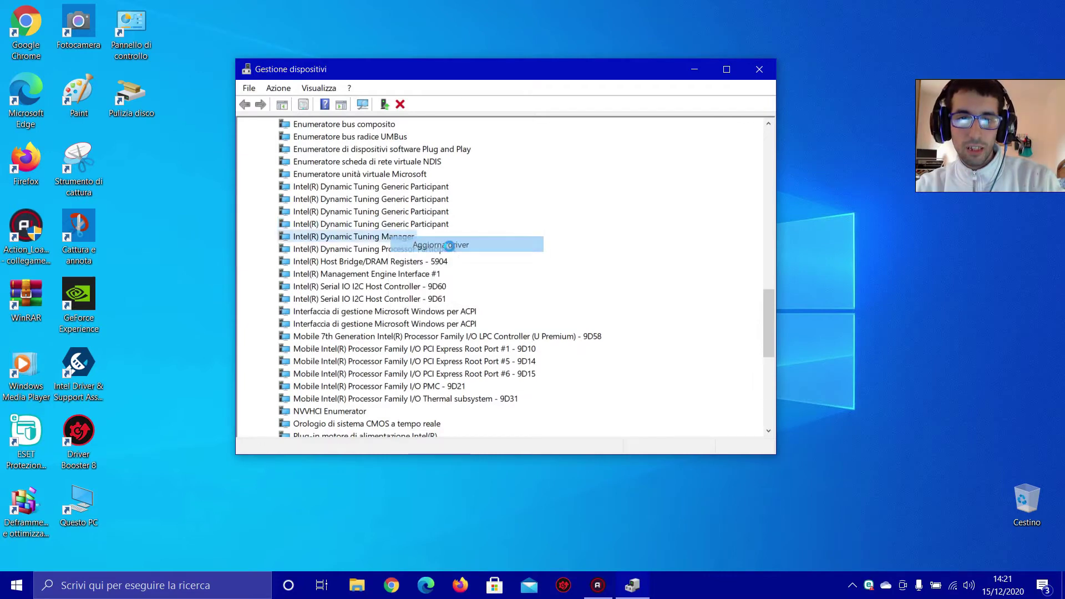
pyautogui.click(399, 219)
pyautogui.click(686, 425)
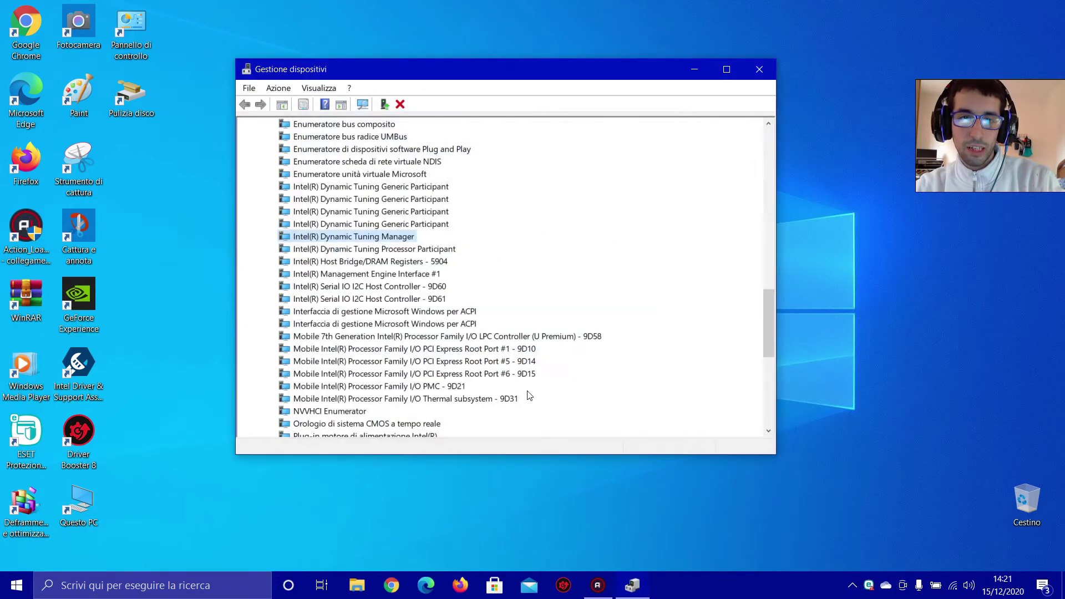
# Run an automatic driver update search for Intel(R) Dynamic Tuning Processor Participant and close the update wizard.
pyautogui.rightClick(403, 251)
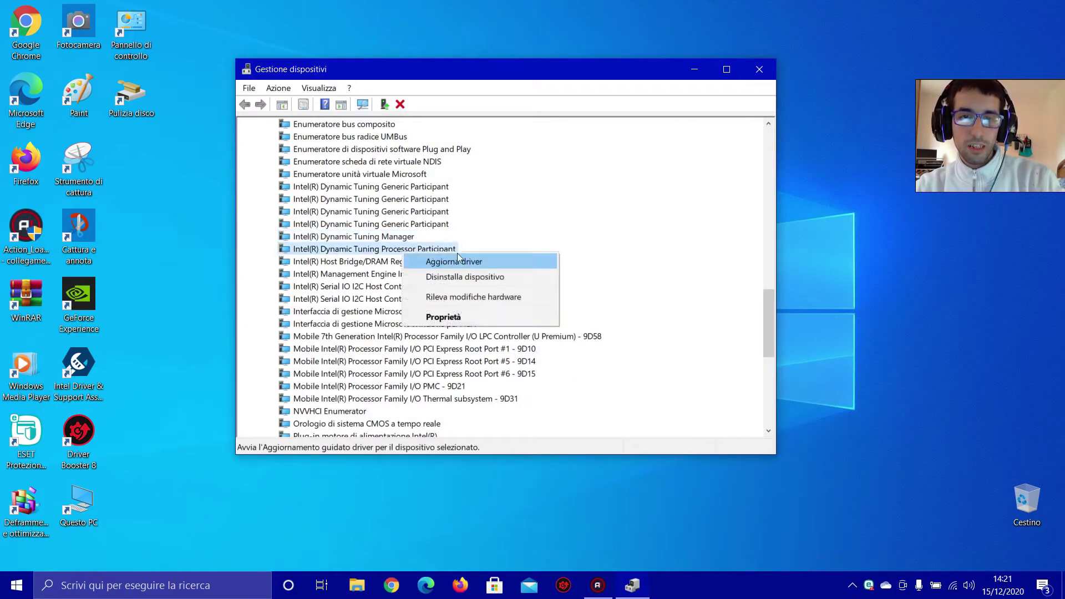
pyautogui.click(463, 255)
pyautogui.click(463, 236)
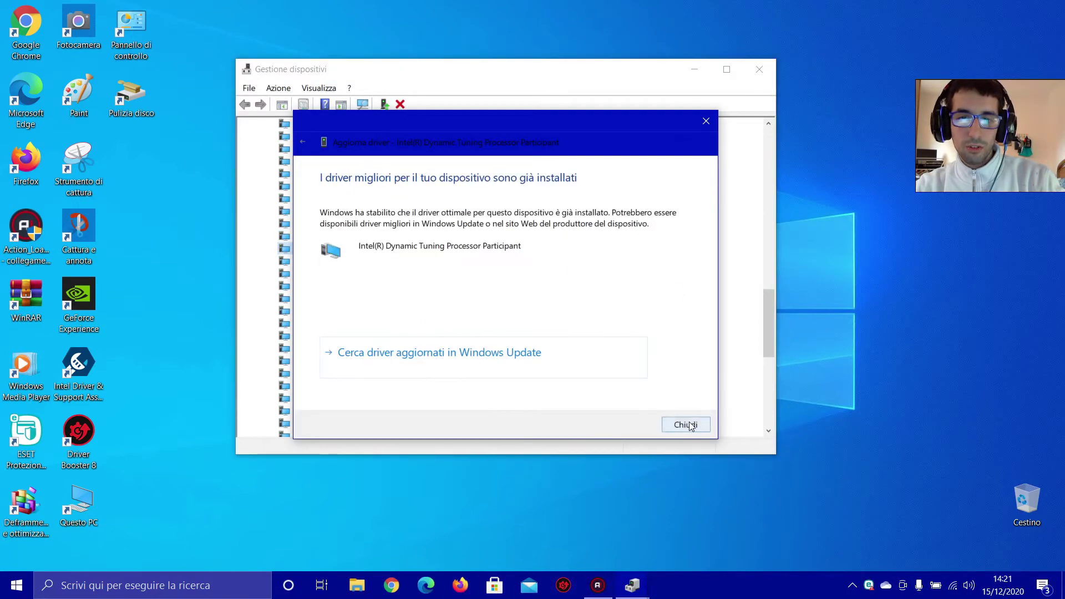
pyautogui.click(685, 425)
# Run an automatic driver update search for Intel(R) Host Bridge/DRAM Registers - 5904 and close the update wizard.
pyautogui.rightClick(387, 263)
pyautogui.click(447, 268)
pyautogui.click(463, 236)
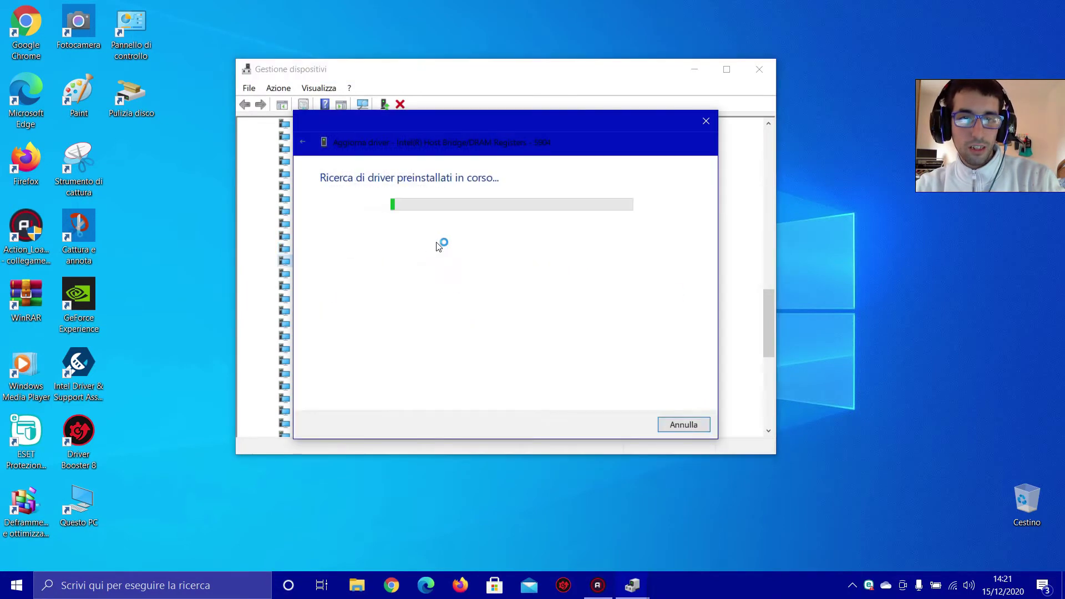
pyautogui.click(682, 428)
# Run an automatic driver update search for Intel(R) Management Engine Interface #1 and close the update wizard.
pyautogui.rightClick(342, 275)
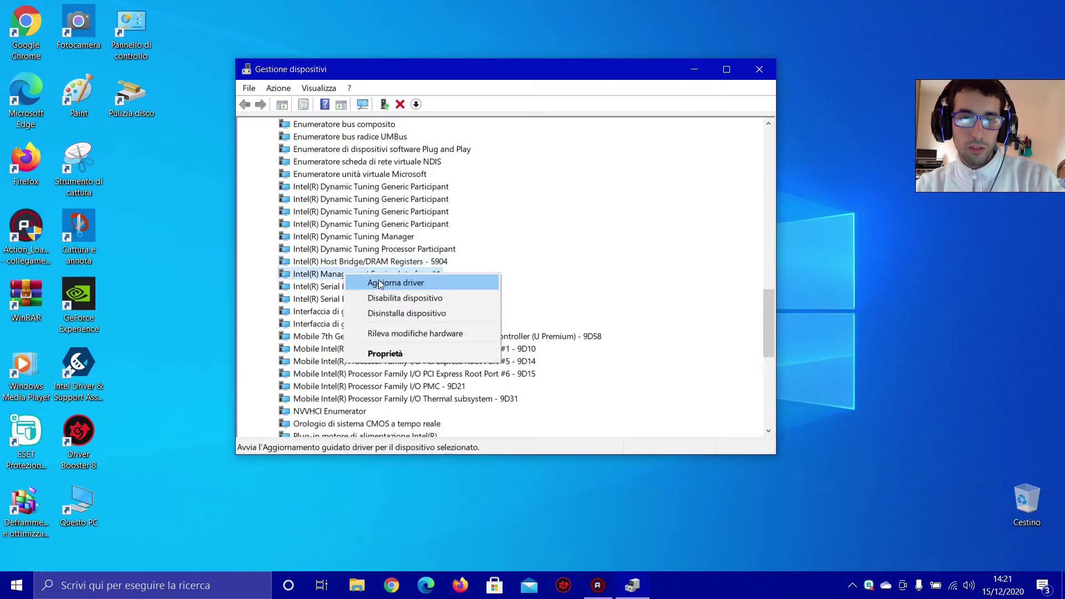
pyautogui.click(386, 286)
pyautogui.click(463, 236)
pyautogui.click(685, 425)
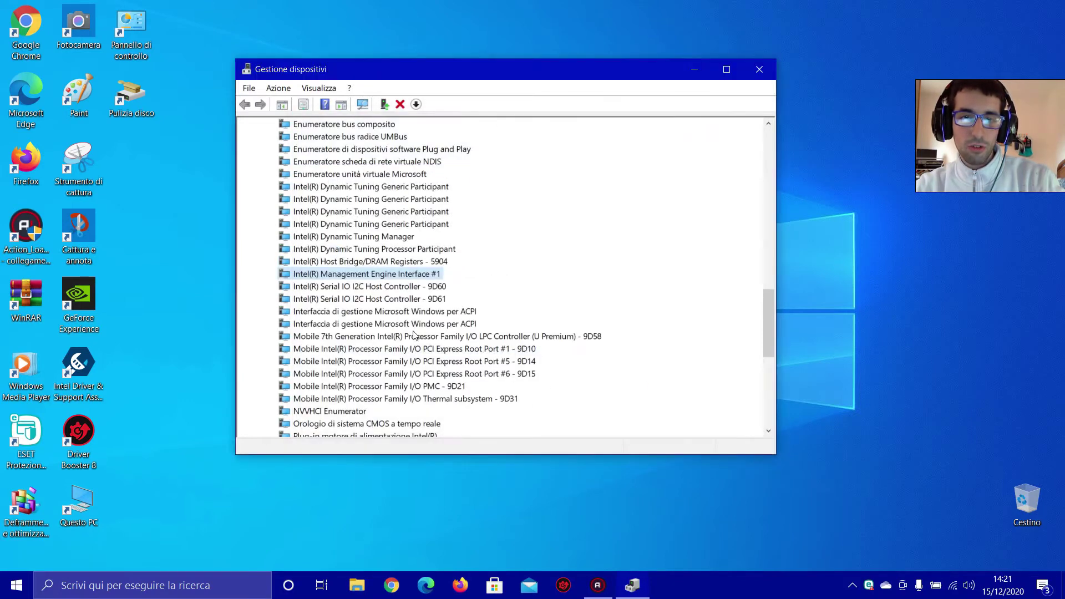
# Run an automatic driver update search for Intel(R) Serial IO I2C Host Controller - 9D60 and close the update wizard.
pyautogui.rightClick(387, 289)
pyautogui.click(453, 292)
pyautogui.click(463, 236)
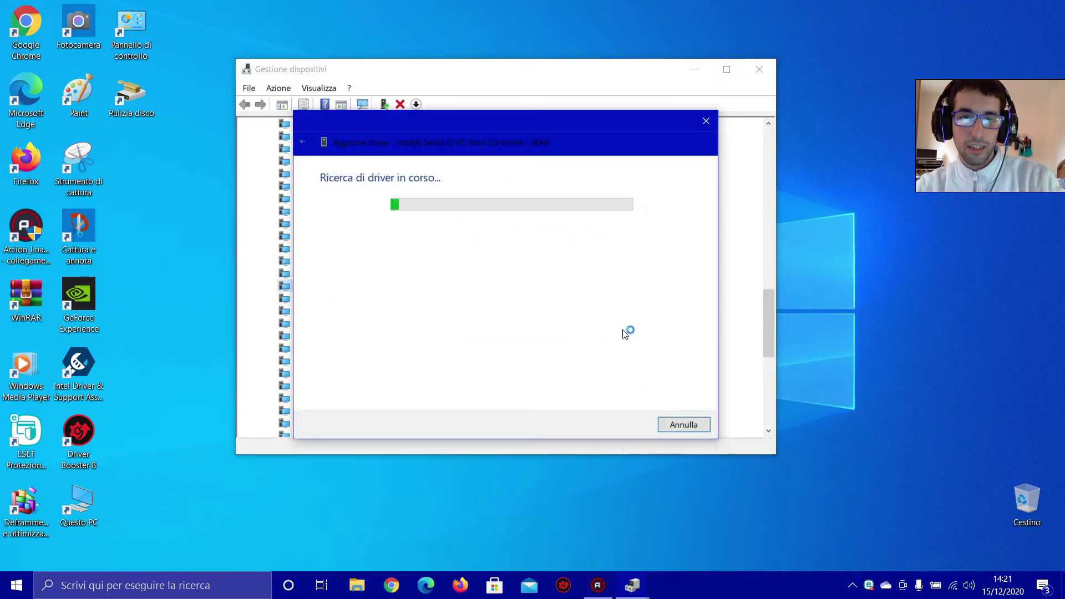
pyautogui.click(666, 426)
# Run an automatic driver update search for Intel(R) Serial IO I2C Host Controller - 9D61 and close the update wizard.
pyautogui.scroll(-3, 387, 208)
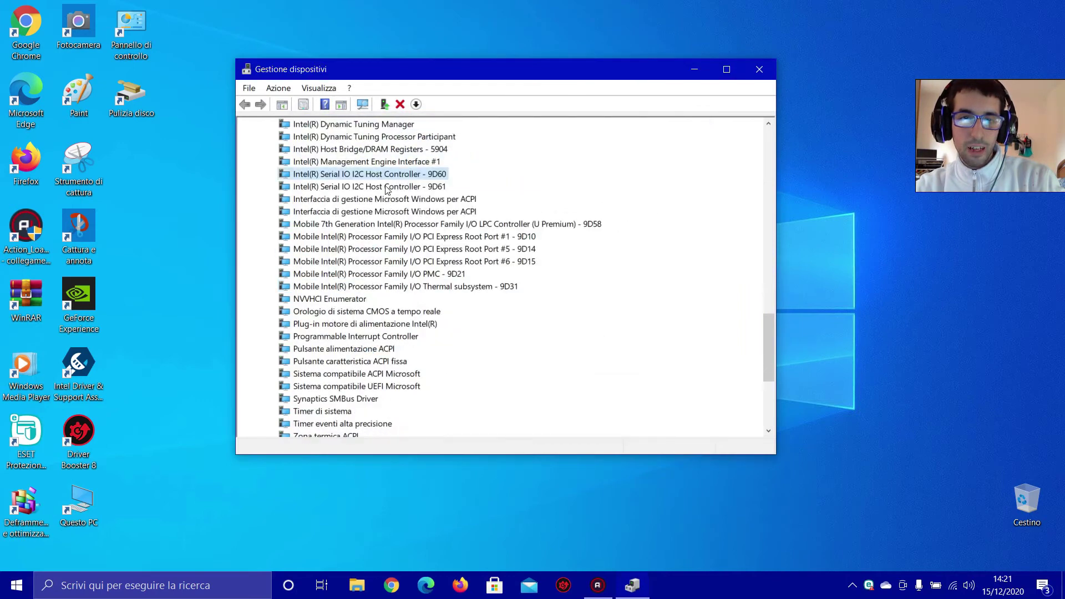
pyautogui.rightClick(388, 190)
pyautogui.click(440, 195)
pyautogui.click(444, 227)
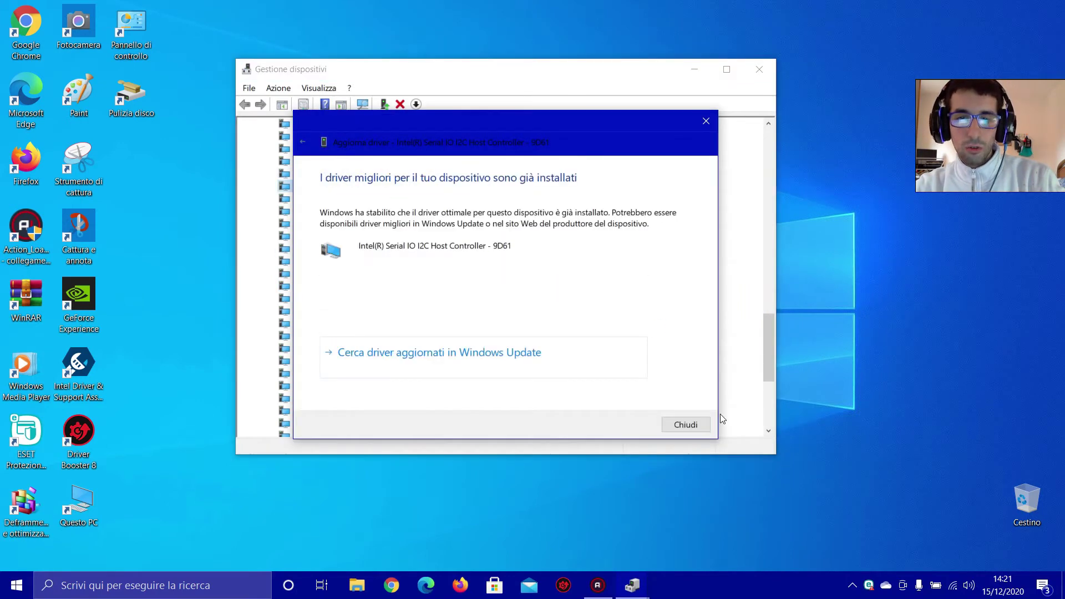
pyautogui.click(671, 425)
# Run an automatic driver update search for the first Interfaccia di gestione Microsoft Windows per ACPI and close the update wizard.
pyautogui.rightClick(408, 199)
pyautogui.click(452, 213)
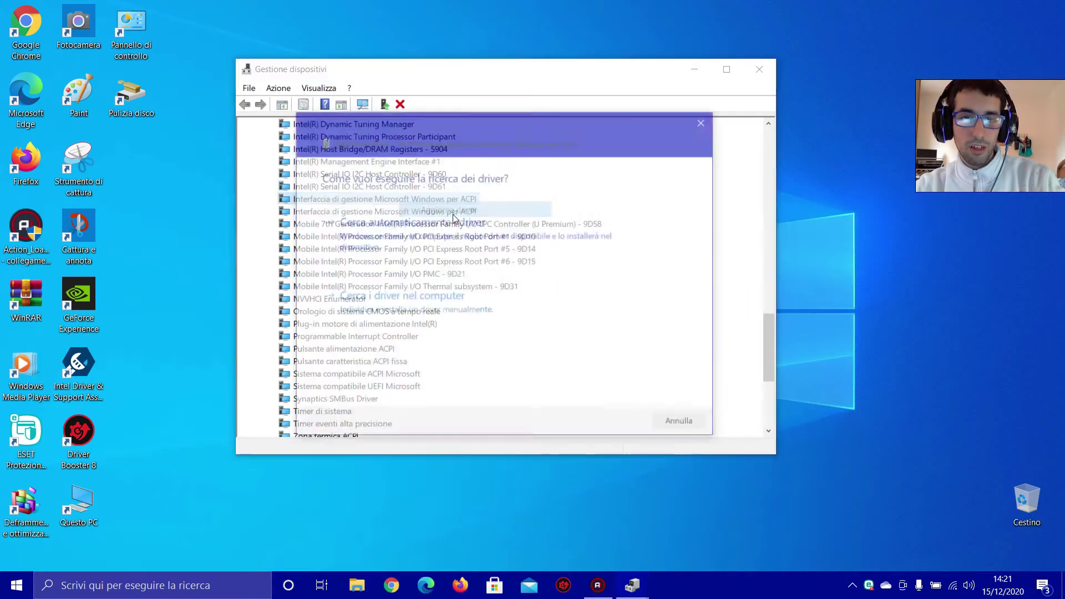
pyautogui.click(453, 217)
pyautogui.click(674, 422)
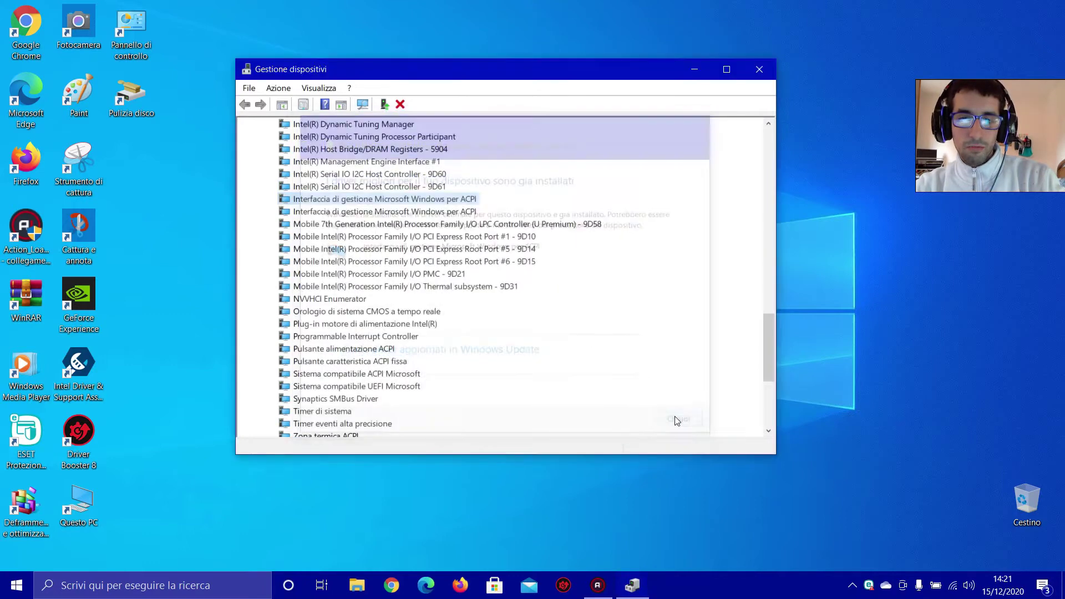
# Run an automatic driver update search for the second Interfaccia di gestione Microsoft Windows per ACPI and close the update wizard.
pyautogui.rightClick(386, 212)
pyautogui.click(439, 218)
pyautogui.click(441, 219)
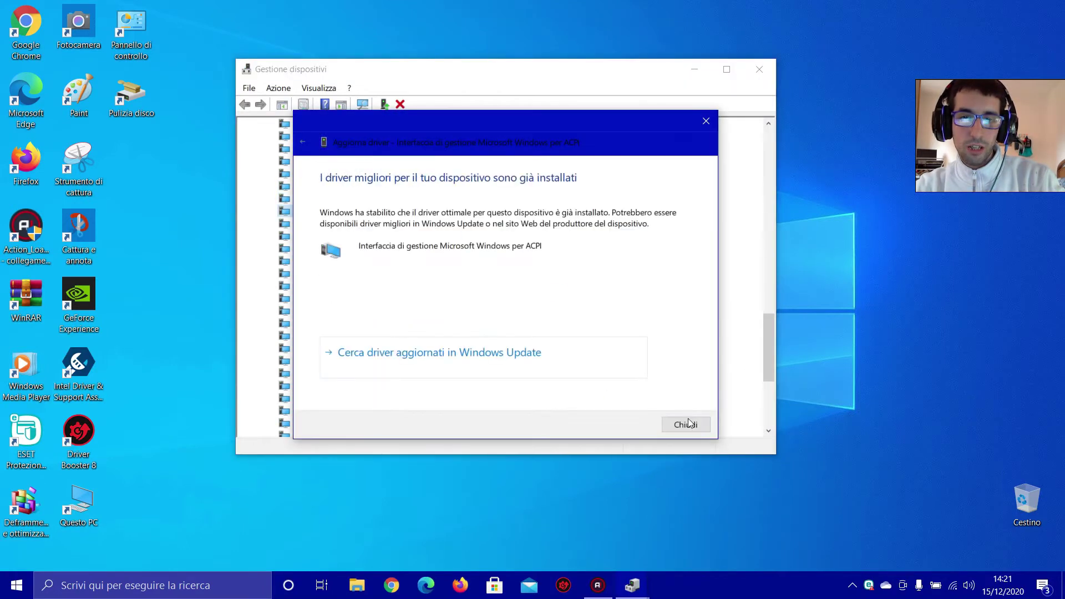
pyautogui.click(688, 424)
# Run an automatic driver update search for the Mobile 7th Generation Intel(R) LPC Controller (U Premium) - 9D58 and close the update wizard.
pyautogui.rightClick(389, 225)
pyautogui.click(411, 233)
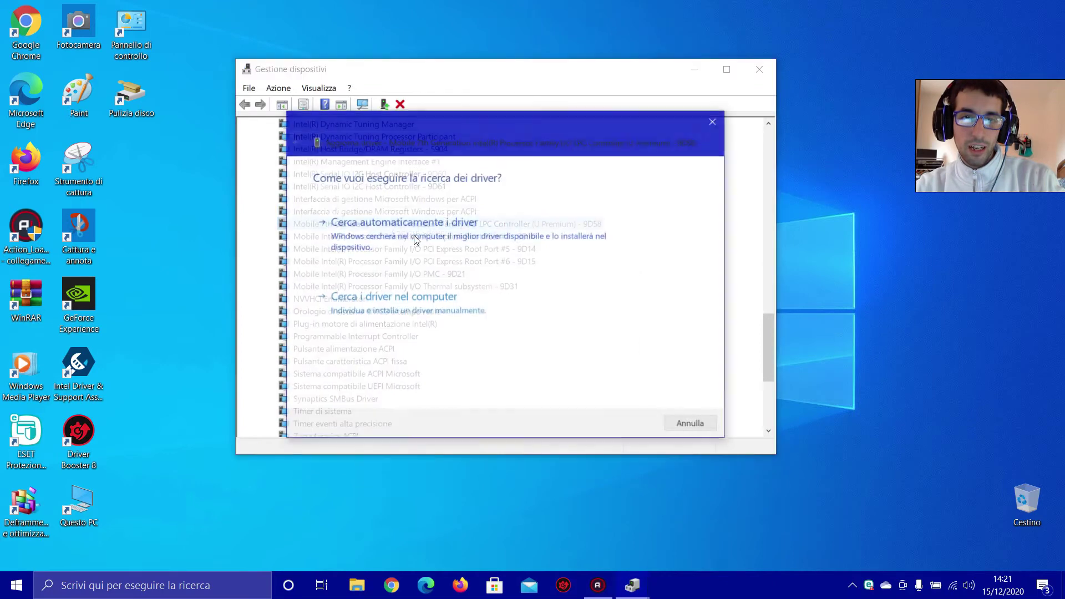
pyautogui.click(414, 235)
pyautogui.click(688, 424)
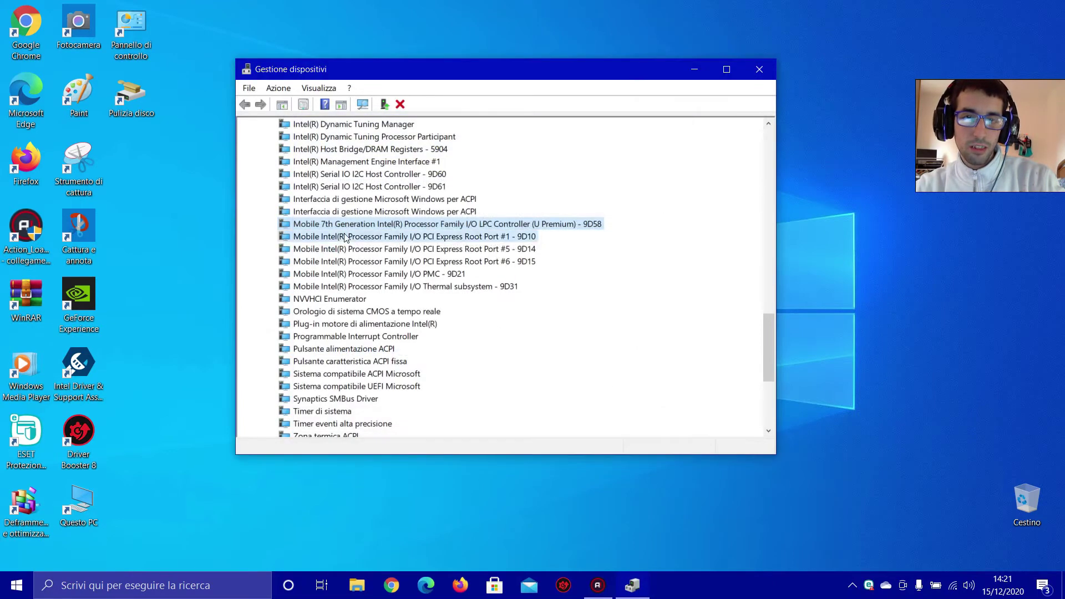
# Run an automatic driver update search for Mobile Intel(R) Processor Family I/O PCI Express Root Port #1 - 9D10 and close the wizard.
pyautogui.rightClick(345, 238)
pyautogui.click(394, 242)
pyautogui.click(398, 234)
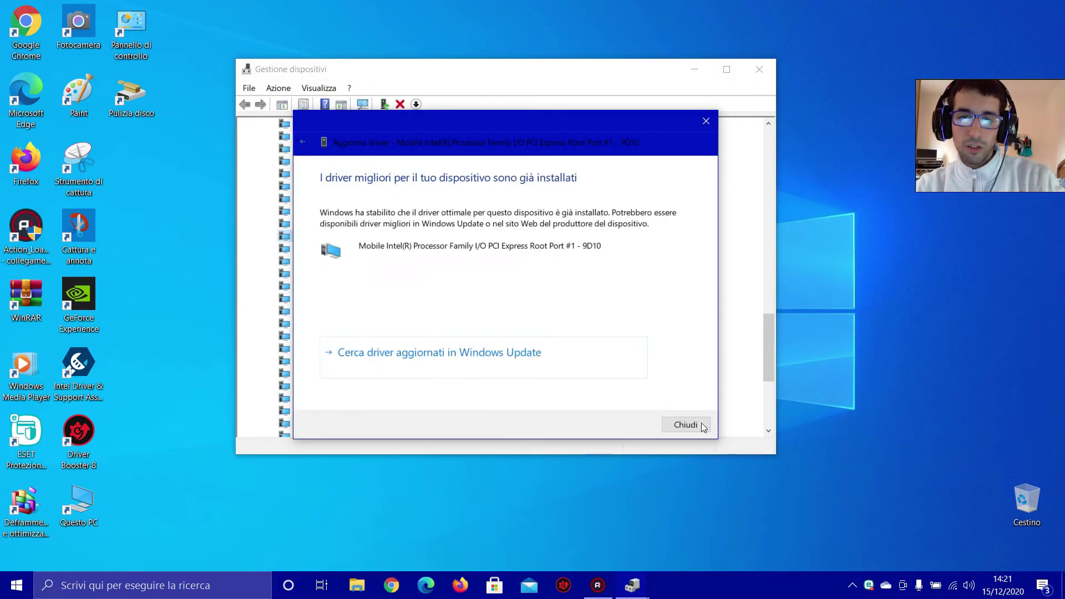
pyautogui.click(688, 425)
# Run an automatic driver update search for Mobile Intel(R) Processor Family I/O PCI Express Root Port #5 - 9D14 and close the wizard.
pyautogui.rightClick(366, 248)
pyautogui.click(394, 259)
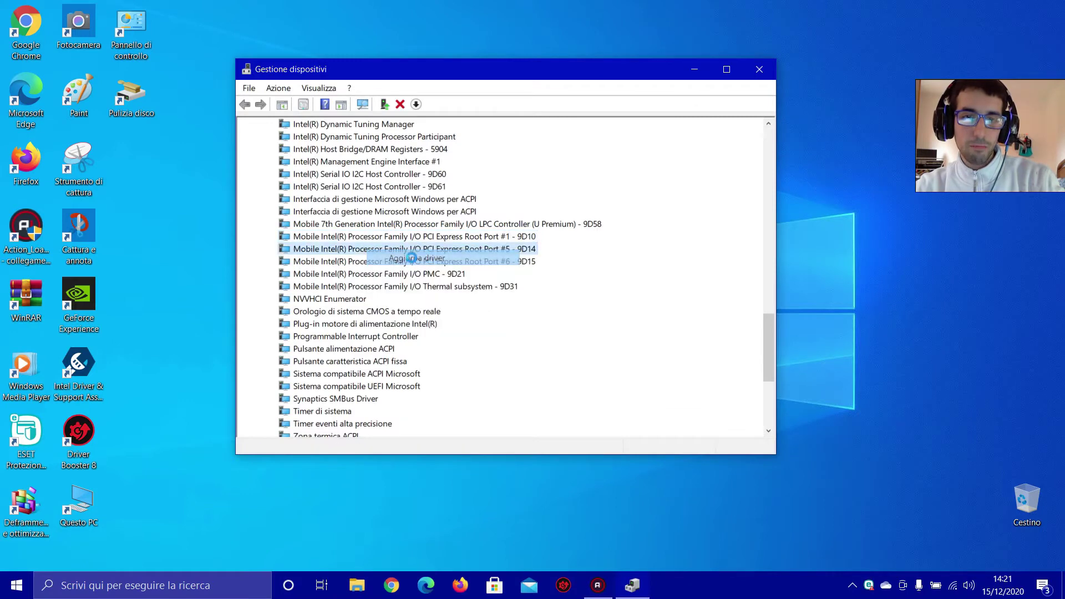
pyautogui.click(398, 234)
pyautogui.click(692, 426)
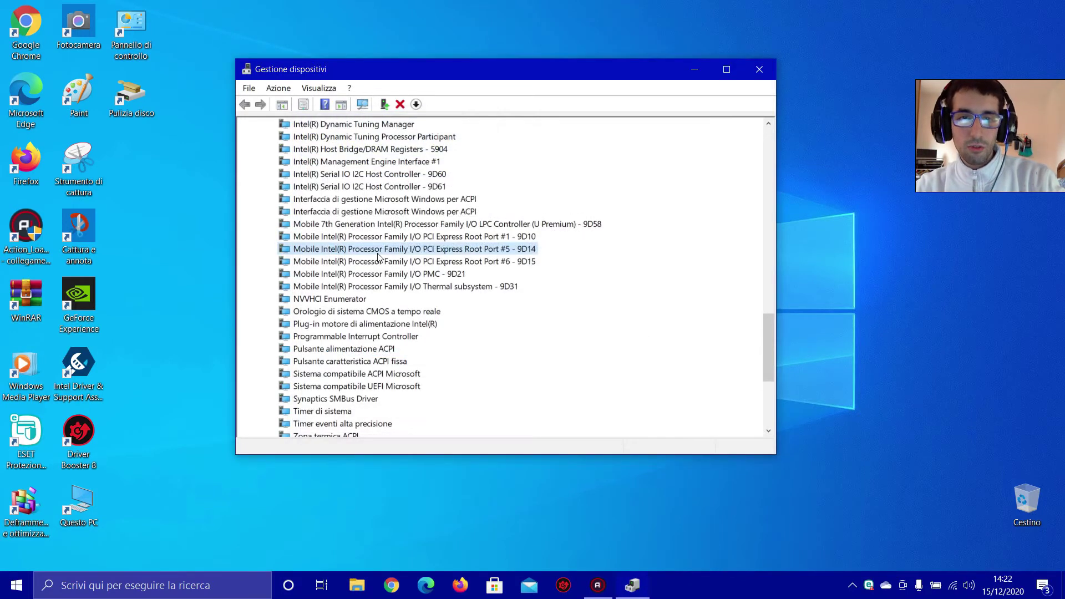
# Run an automatic driver update search for Mobile Intel(R) Processor Family I/O PCI Express Root Port #6 - 9D15 and close the wizard.
pyautogui.rightClick(366, 261)
pyautogui.click(394, 272)
pyautogui.click(398, 235)
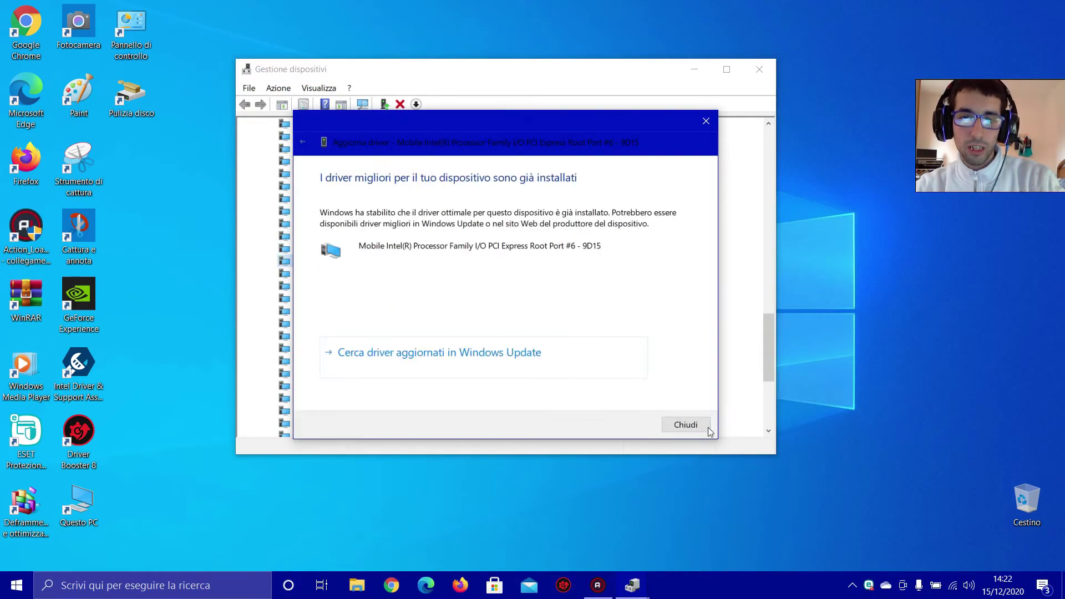
pyautogui.click(688, 425)
# Run an automatic driver update search for Mobile Intel(R) Processor Family I/O PMC - 9D21 and close the update wizard.
pyautogui.scroll(-2, 373, 222)
pyautogui.rightClick(376, 201)
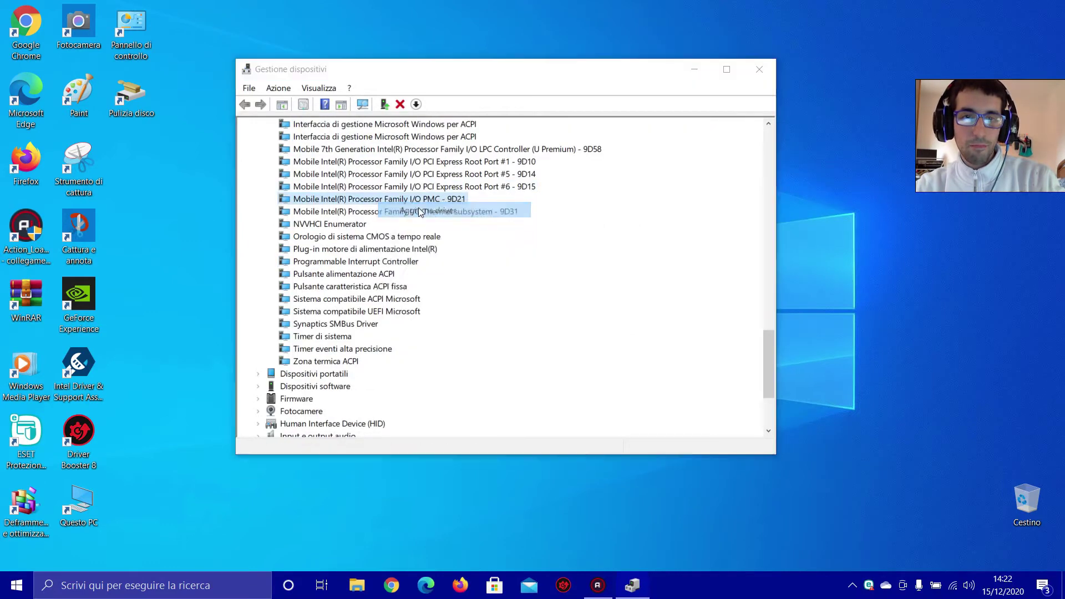
pyautogui.click(403, 211)
pyautogui.click(399, 234)
pyautogui.click(687, 424)
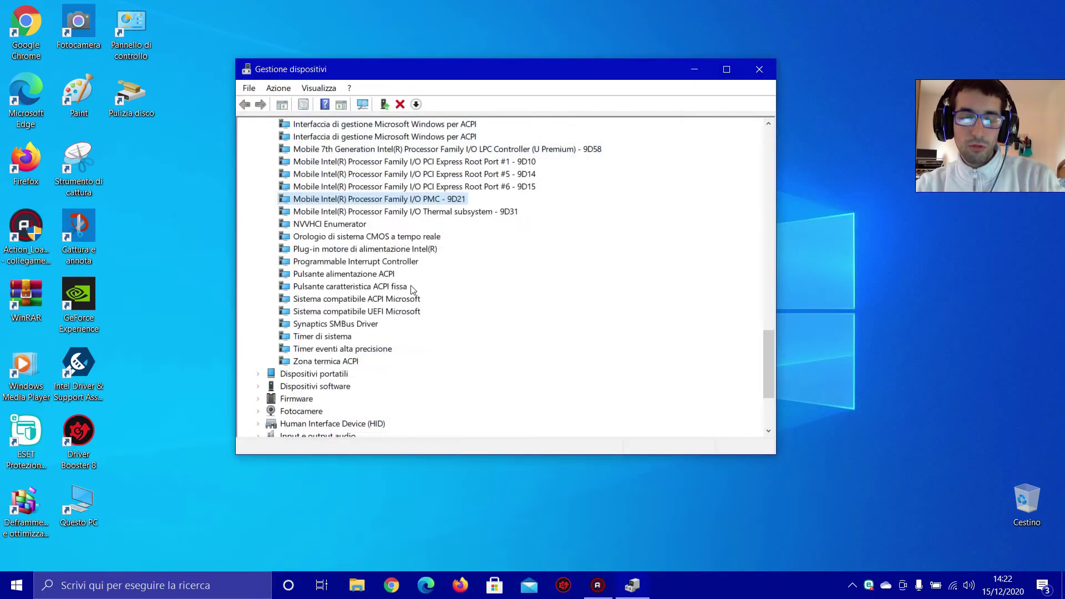
# Run an automatic driver update search for Mobile Intel(R) Processor Family I/O Thermal subsystem - 9D31 and close the wizard.
pyautogui.rightClick(379, 213)
pyautogui.click(408, 220)
pyautogui.click(398, 234)
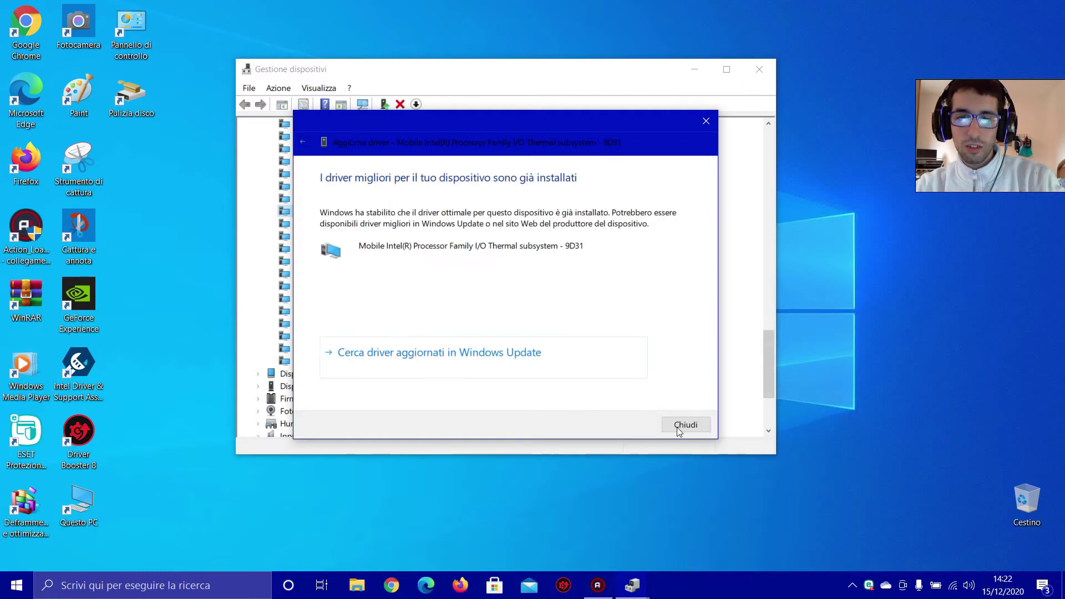
pyautogui.click(685, 425)
# Run an automatic driver update search for the NVVHCI Enumerator system device and close the wizard.
pyautogui.rightClick(343, 225)
pyautogui.click(383, 231)
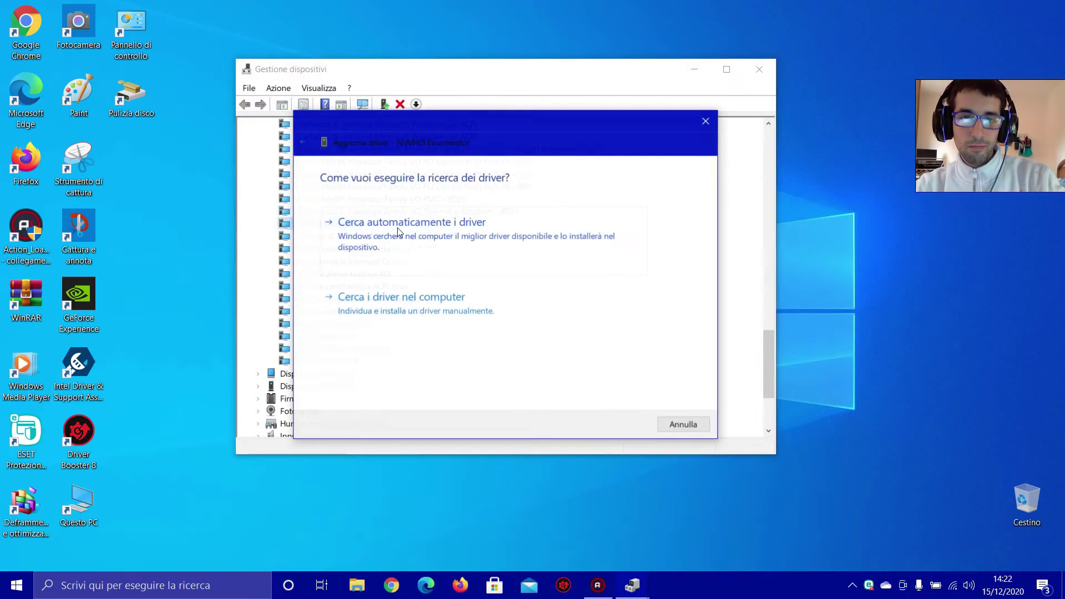
pyautogui.click(398, 227)
pyautogui.click(686, 425)
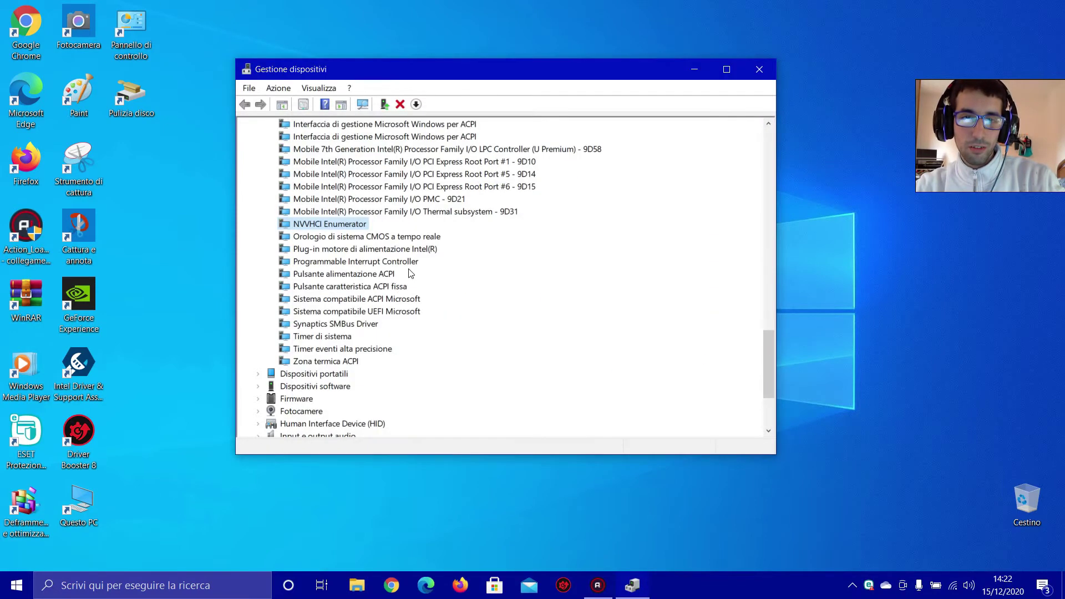
# Run an automatic driver update search for Orologio di sistema CMOS a tempo reale and close the wizard.
pyautogui.rightClick(398, 241)
pyautogui.click(437, 247)
pyautogui.click(438, 230)
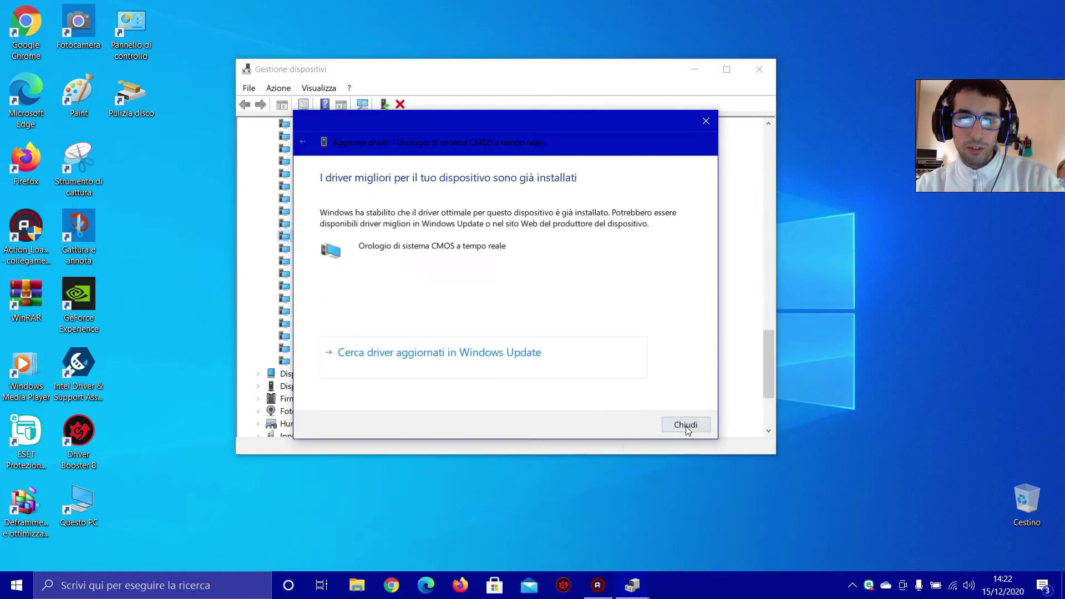
pyautogui.click(685, 426)
# Run an automatic driver update search for Plug-in motore di alimentazione Intel(R) and close the wizard.
pyautogui.rightClick(383, 253)
pyautogui.click(421, 261)
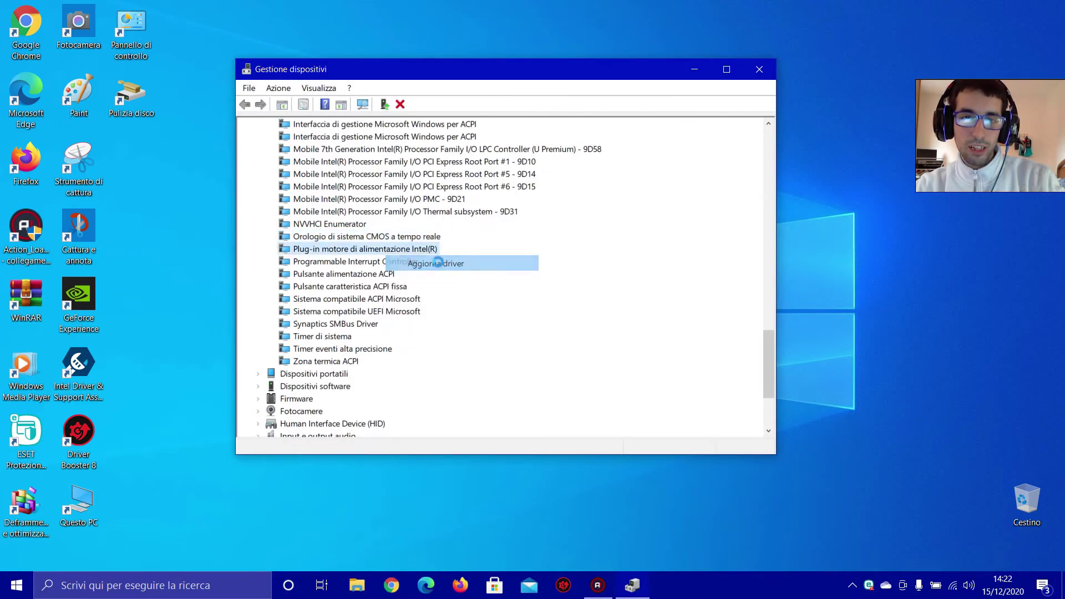
pyautogui.click(452, 214)
pyautogui.click(685, 424)
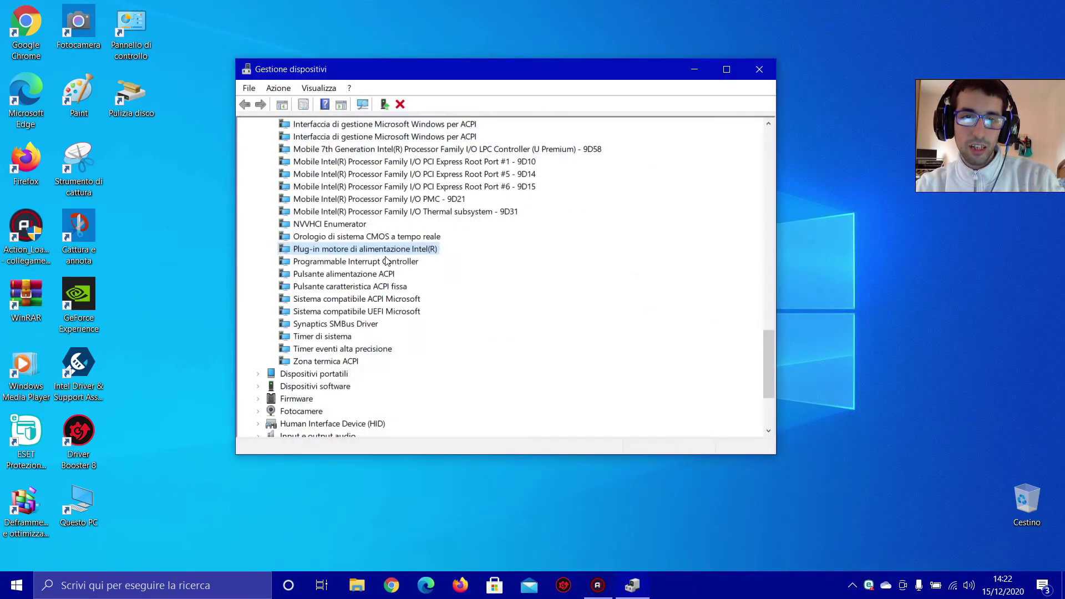
# Run an automatic driver update search for the Programmable Interrupt Controller and close the wizard.
pyautogui.rightClick(364, 261)
pyautogui.click(422, 272)
pyautogui.click(527, 238)
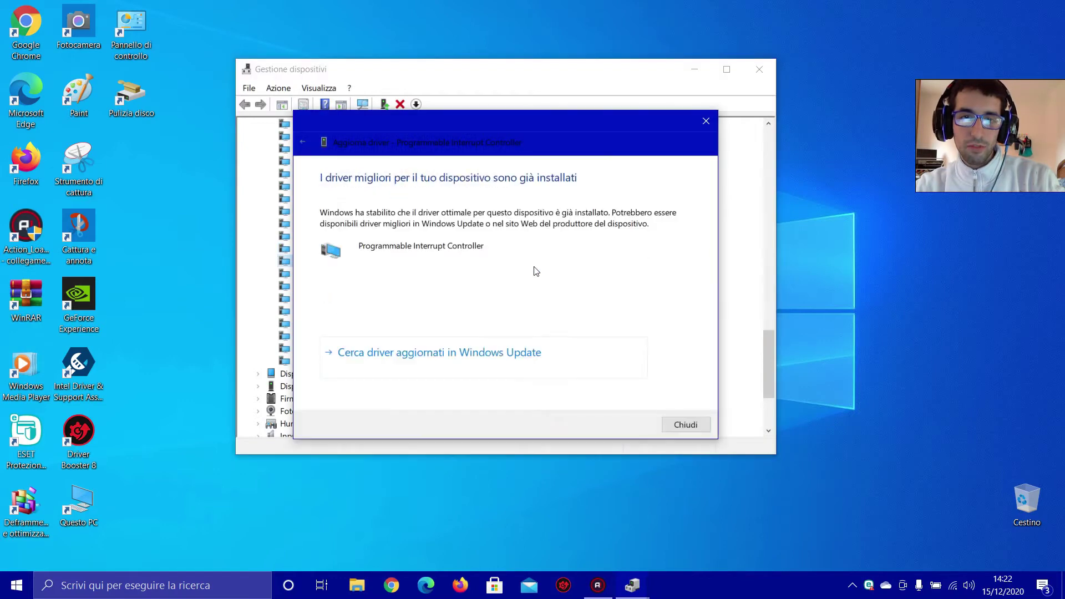
pyautogui.click(685, 425)
# Run an automatic driver update search for Pulsante alimentazione ACPI and close the wizard.
pyautogui.click(383, 276)
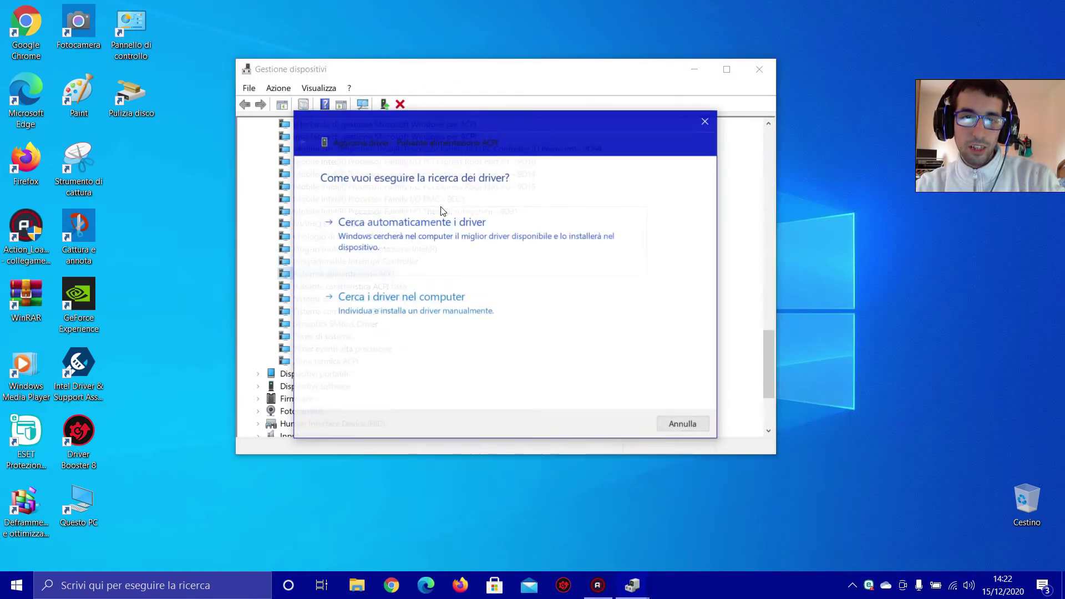
pyautogui.click(444, 217)
pyautogui.click(686, 425)
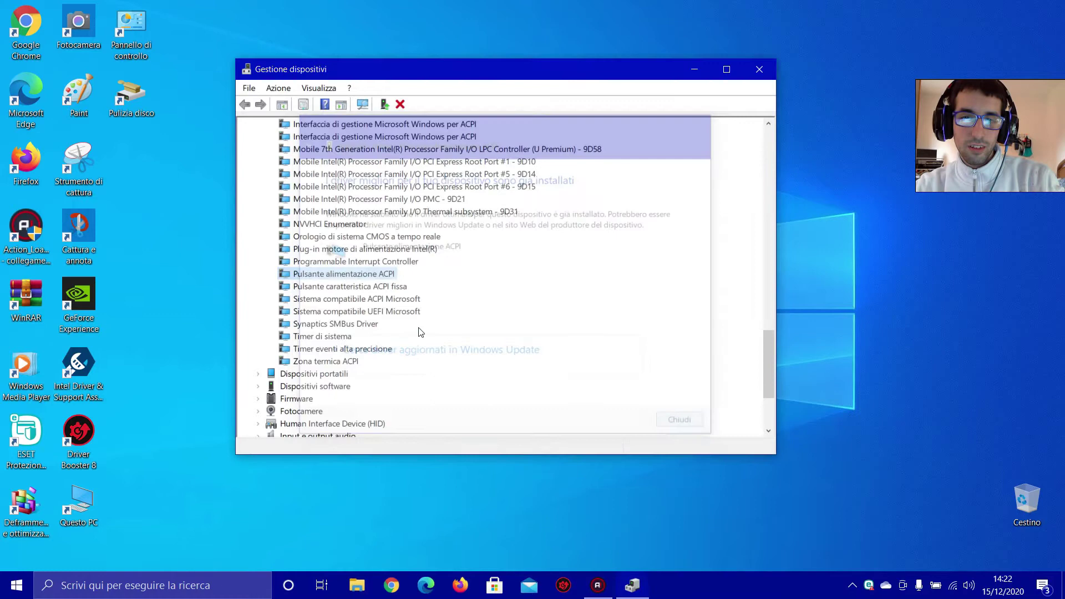
# Run an automatic driver update search for Pulsante caratteristica ACPI fissa and close the wizard.
pyautogui.rightClick(345, 290)
pyautogui.click(388, 295)
pyautogui.click(410, 233)
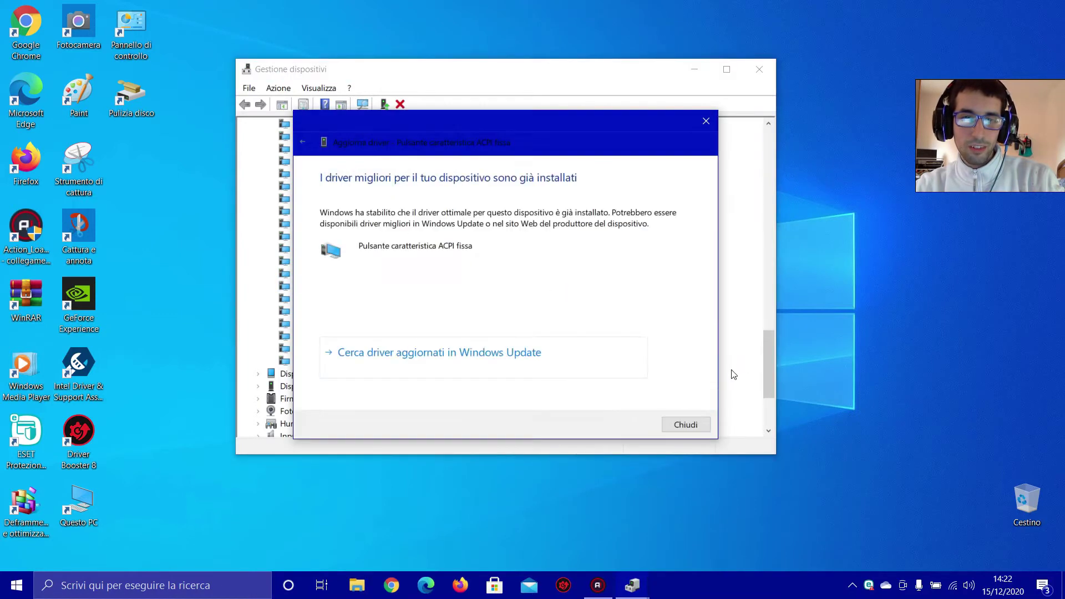
pyautogui.click(685, 426)
# Run an automatic driver update search for Sistema compatibile ACPI Microsoft and close the wizard.
pyautogui.rightClick(364, 301)
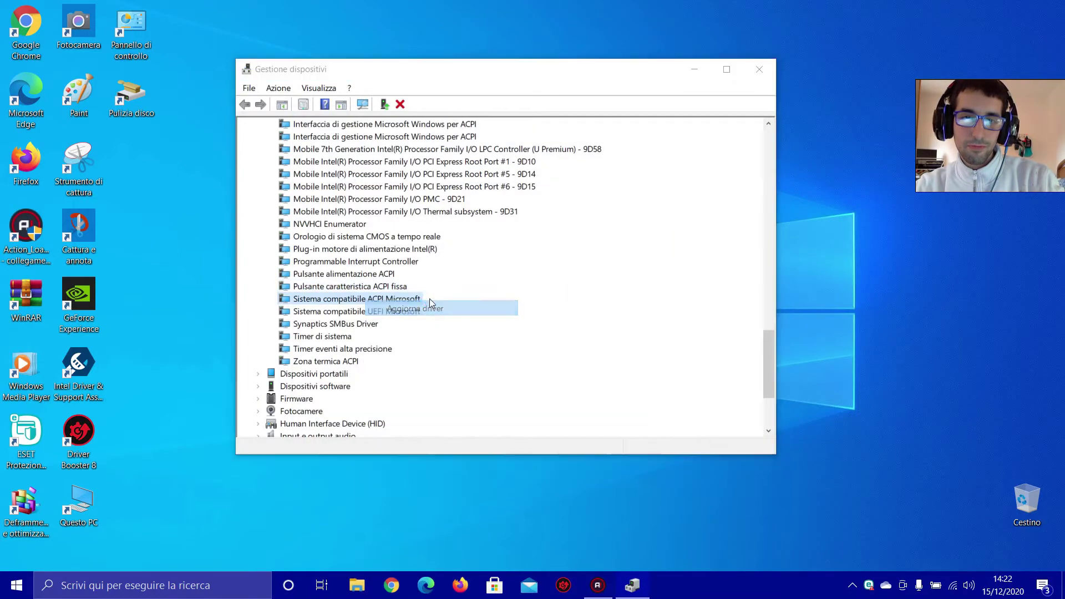
pyautogui.click(399, 307)
pyautogui.click(411, 233)
pyautogui.click(686, 426)
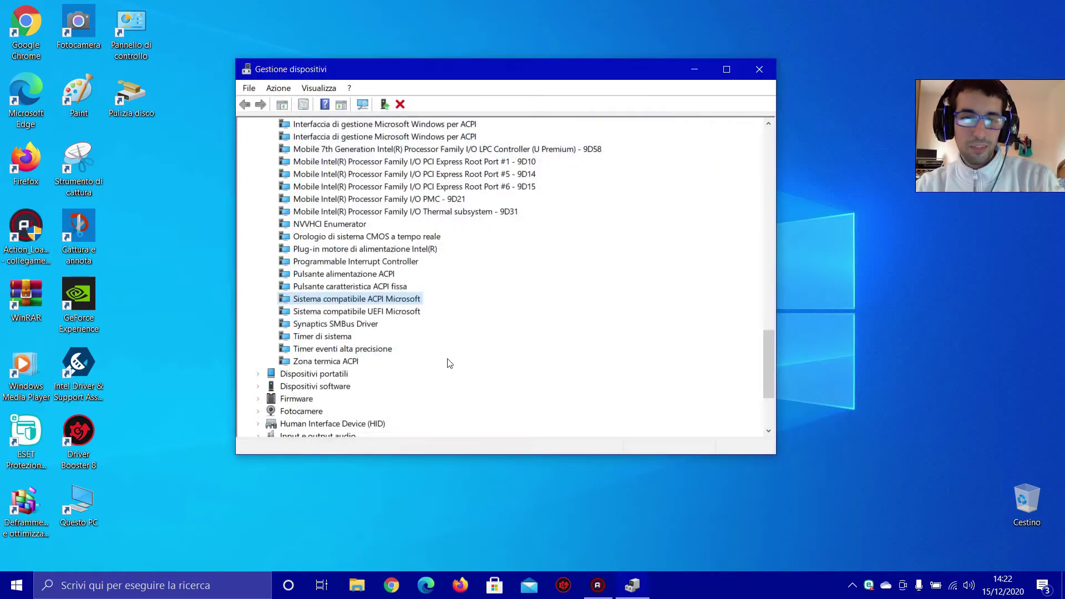
# Run an automatic driver update search for Sistema compatibile UEFI Microsoft and close the wizard.
pyautogui.rightClick(370, 314)
pyautogui.click(410, 323)
pyautogui.click(434, 236)
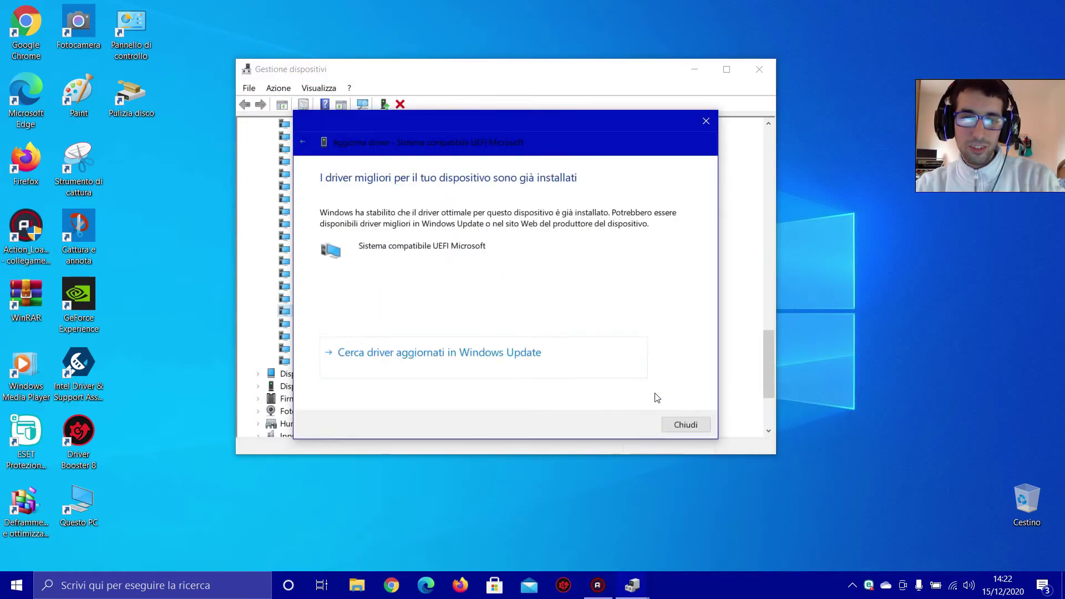
pyautogui.click(686, 425)
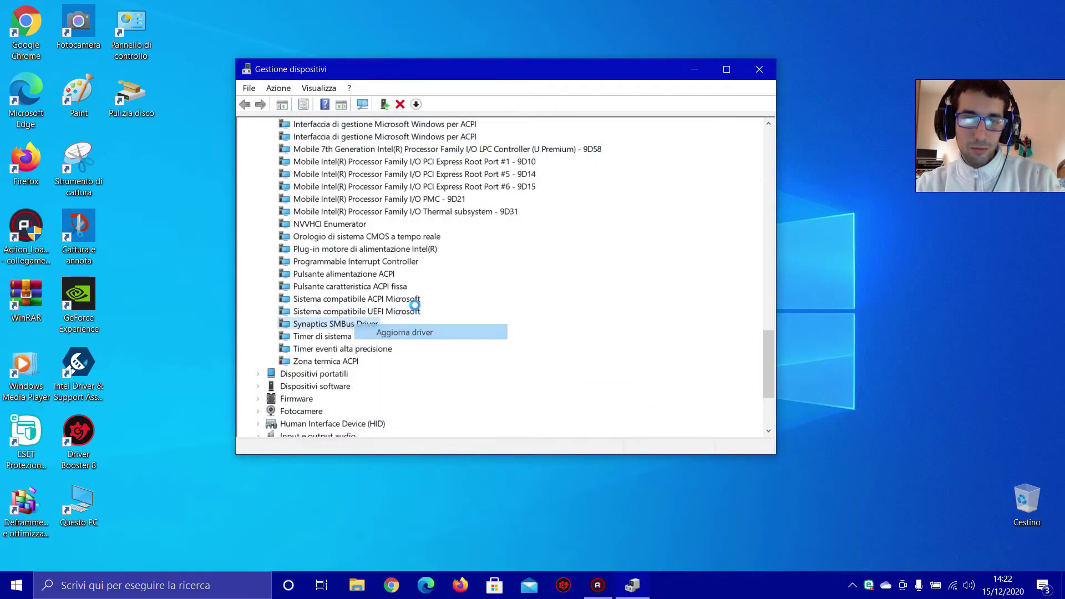
# Run an automatic driver update search for Synaptics SMBus Driver and close the wizard.
pyautogui.click(405, 332)
pyautogui.click(421, 221)
pyautogui.click(685, 425)
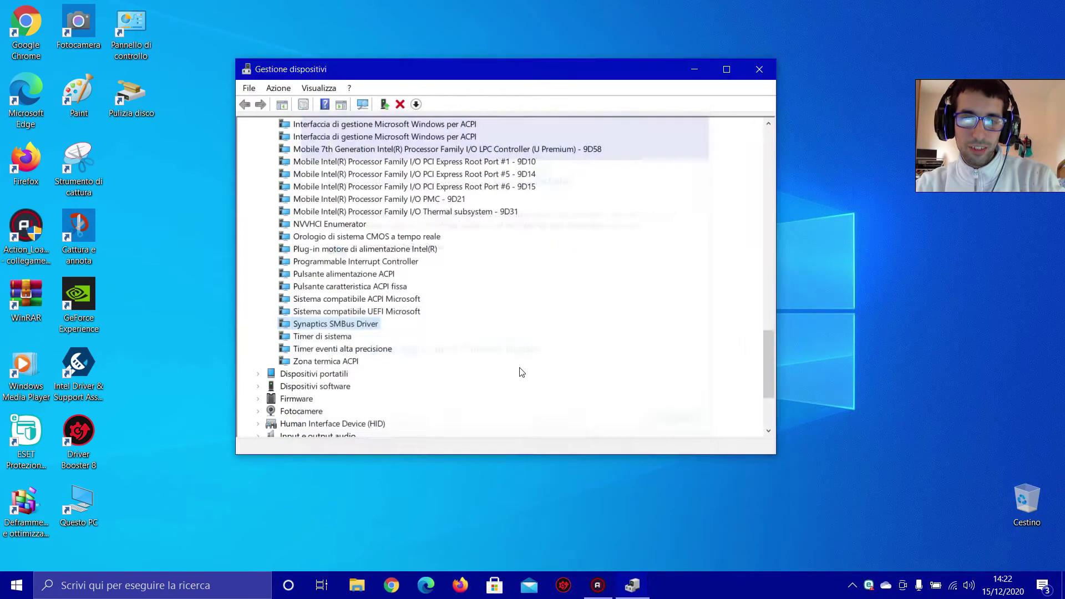
# Run an automatic driver update search for the Timer di sistema device and close the wizard.
pyautogui.rightClick(355, 336)
pyautogui.click(388, 344)
pyautogui.click(435, 236)
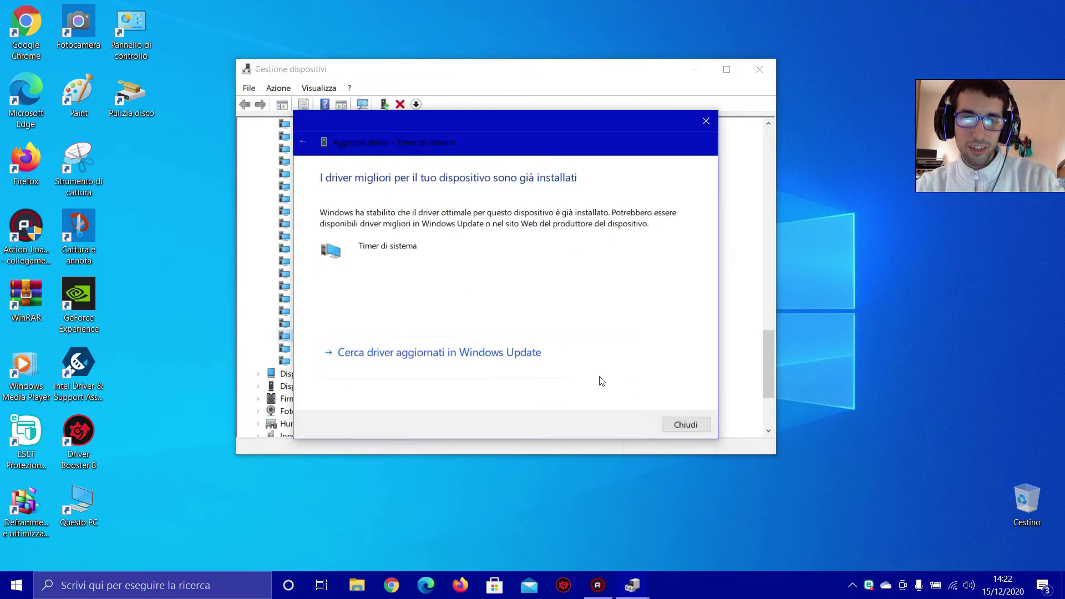
pyautogui.click(677, 425)
# Run an automatic driver update search for the Timer eventi alta precisione device and close the wizard.
pyautogui.rightClick(382, 347)
pyautogui.click(411, 356)
pyautogui.click(458, 248)
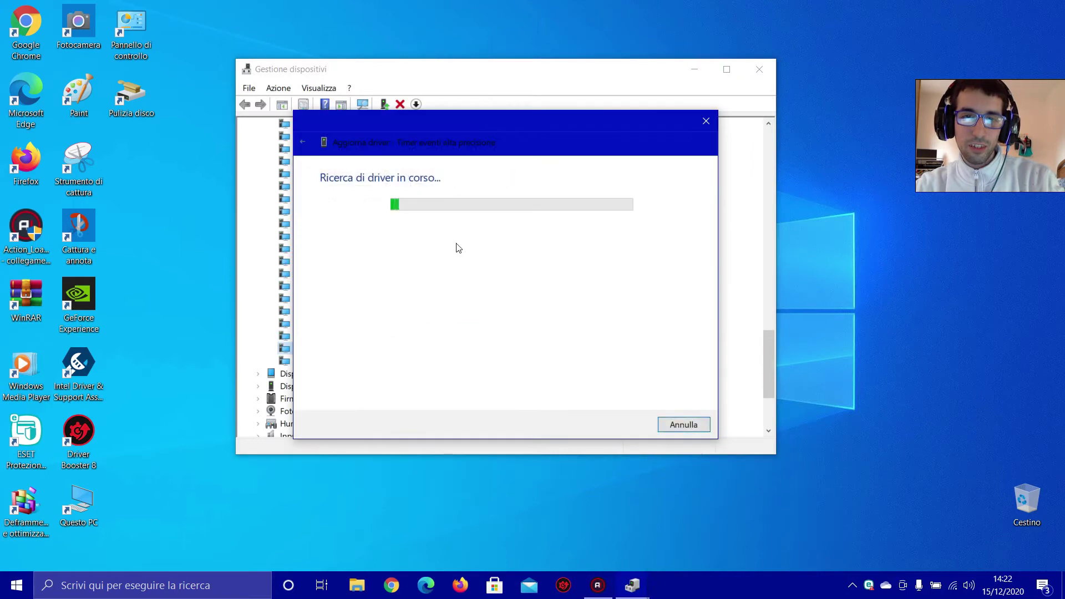
pyautogui.click(682, 425)
# Run an automatic driver update search for the Zona termica ACPI device and close the wizard.
pyautogui.rightClick(341, 364)
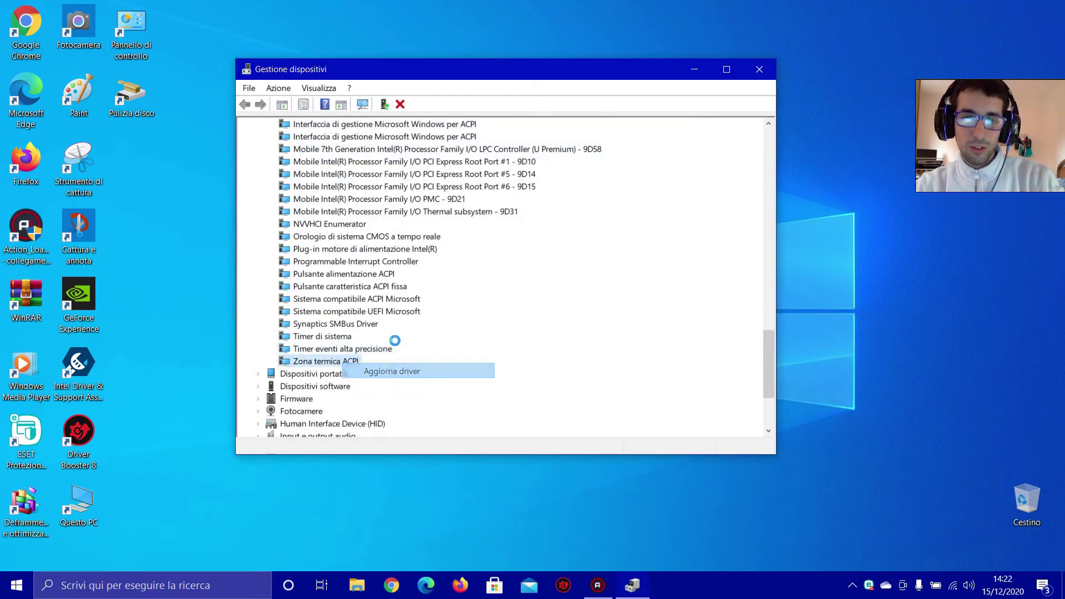
pyautogui.click(382, 370)
pyautogui.click(399, 221)
pyautogui.click(682, 422)
# Expand Dispositivi portatili, run an automatic driver update search for the My Passport drive and close the wizard.
pyautogui.scroll(-1, 302, 335)
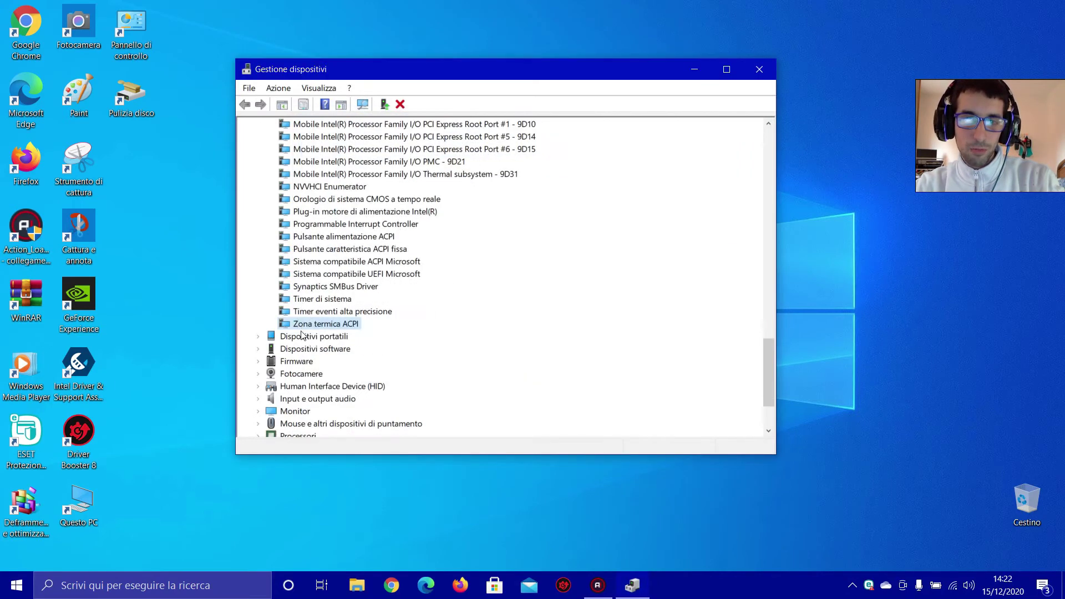
pyautogui.rightClick(335, 351)
pyautogui.click(377, 359)
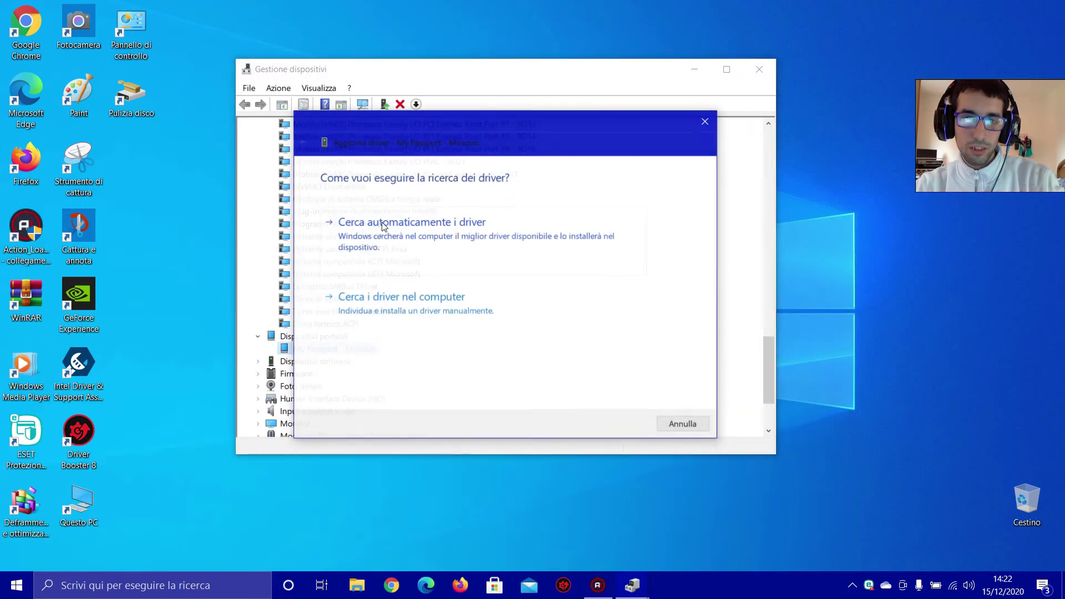
pyautogui.click(383, 221)
pyautogui.click(686, 426)
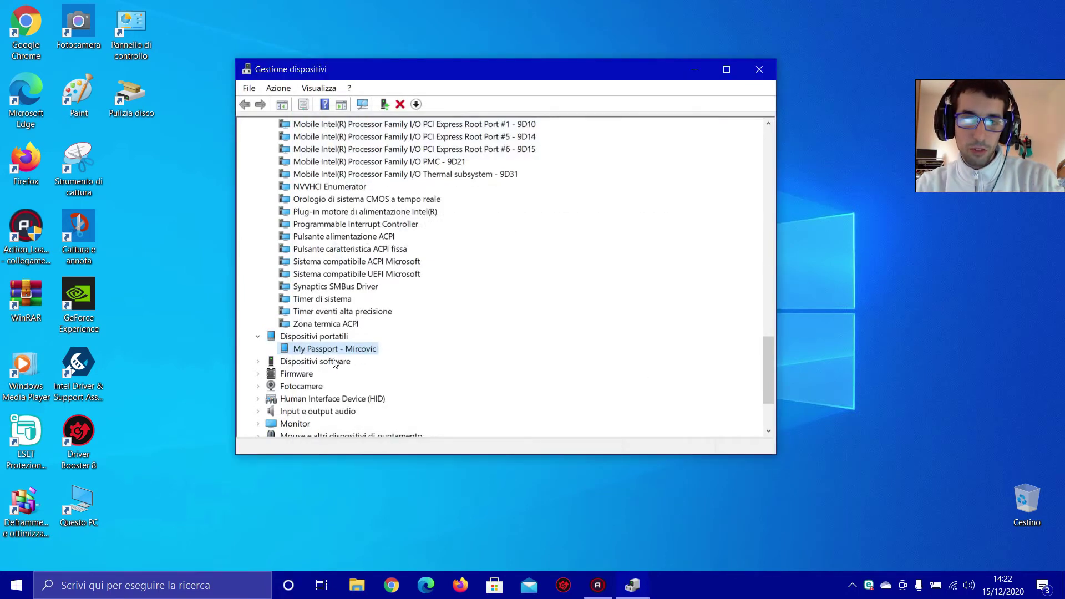
# Expand Dispositivi software, run an automatic driver update search for Microsoft Device Association Root Enumerator and close the wizard.
pyautogui.rightClick(340, 375)
pyautogui.click(383, 384)
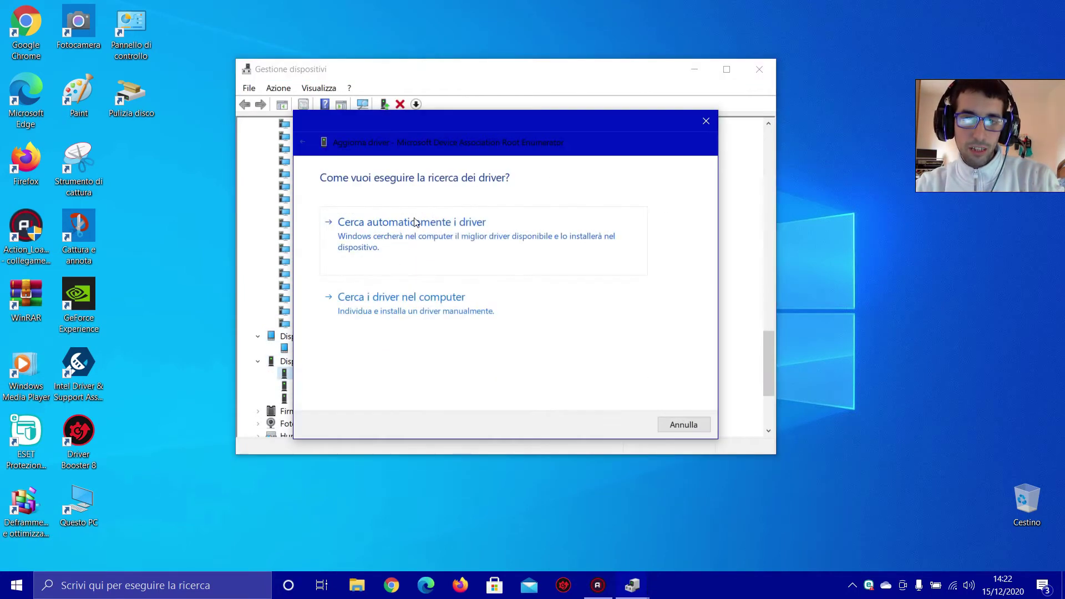
pyautogui.click(383, 222)
pyautogui.click(685, 426)
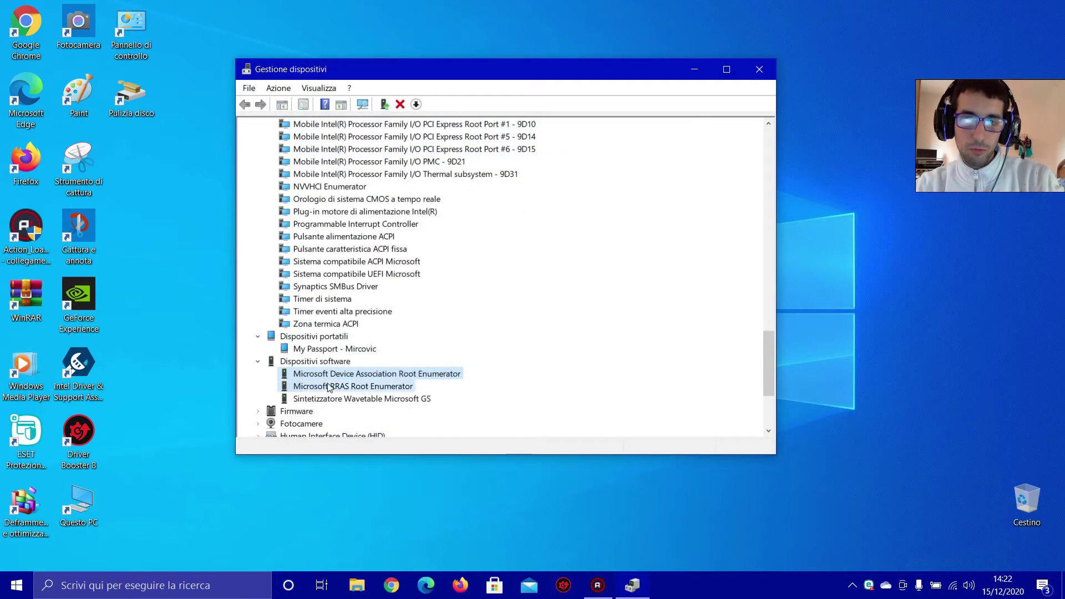
# Run an automatic driver update search for Microsoft RRAS Root Enumerator and close the wizard.
pyautogui.rightClick(329, 387)
pyautogui.click(383, 395)
pyautogui.click(405, 219)
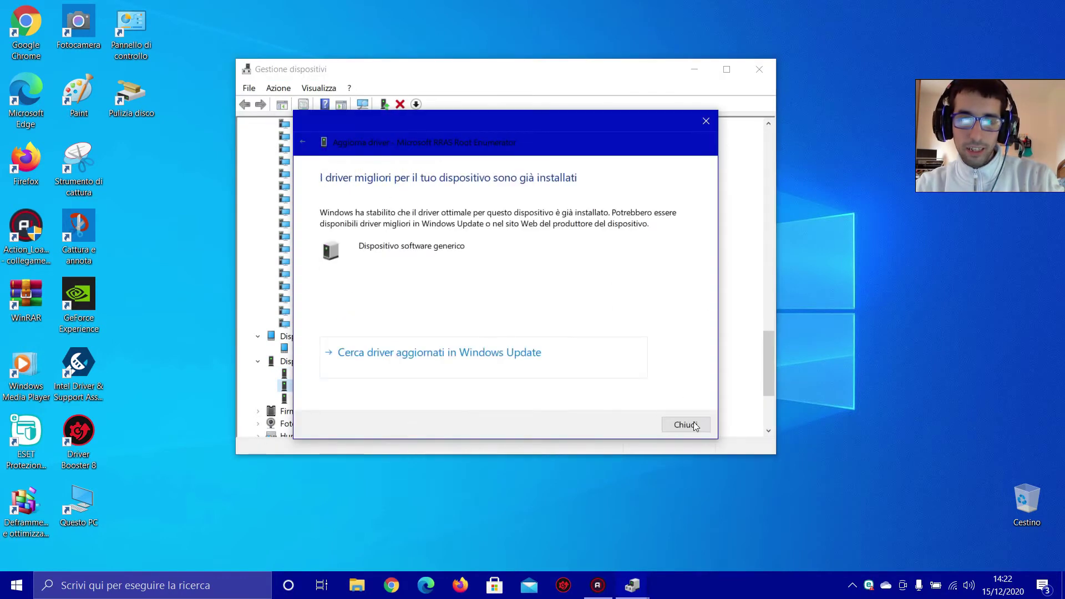
pyautogui.click(686, 426)
# Run an automatic driver update search for Sintetizzatore Wavetable Microsoft GS and close the wizard.
pyautogui.click(404, 411)
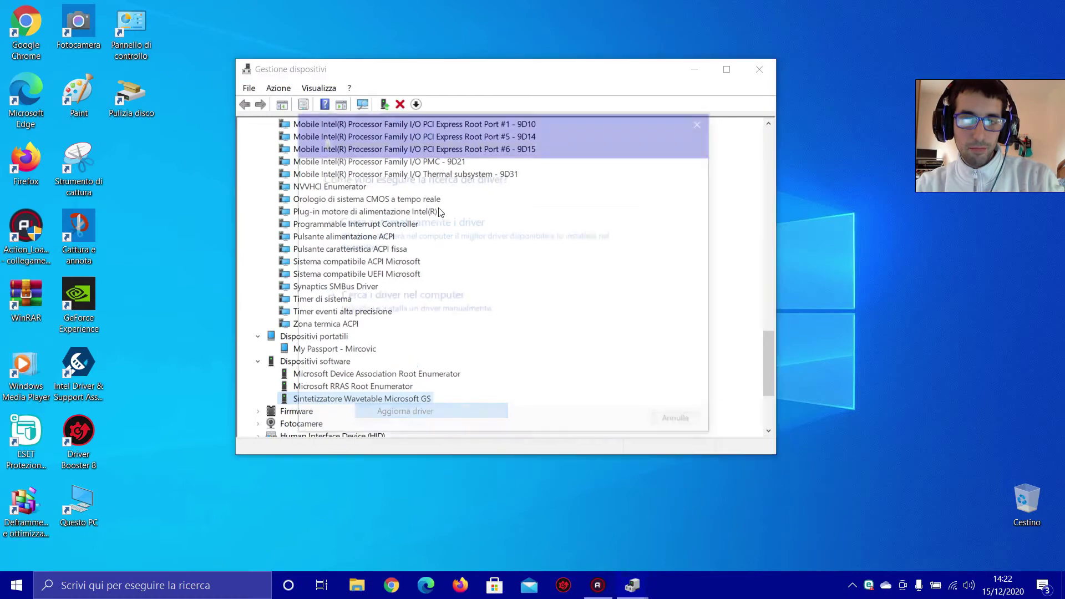
pyautogui.click(398, 223)
pyautogui.click(684, 426)
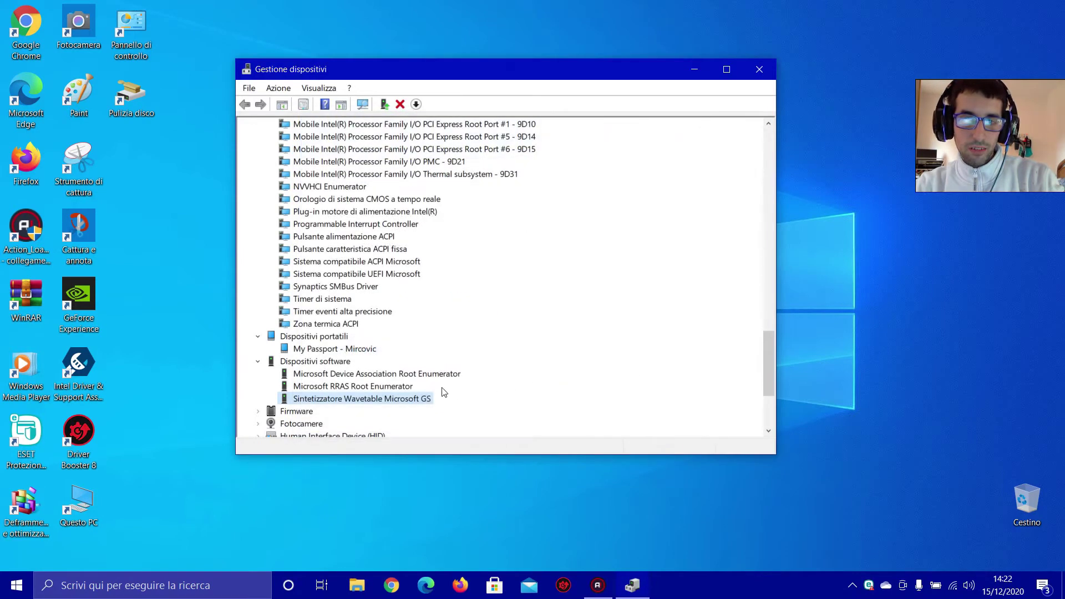
# Expand the Firmware category, run an automatic driver update search for System Firmware and close the wizard.
pyautogui.doubleClick(304, 411)
pyautogui.scroll(-3, 320, 353)
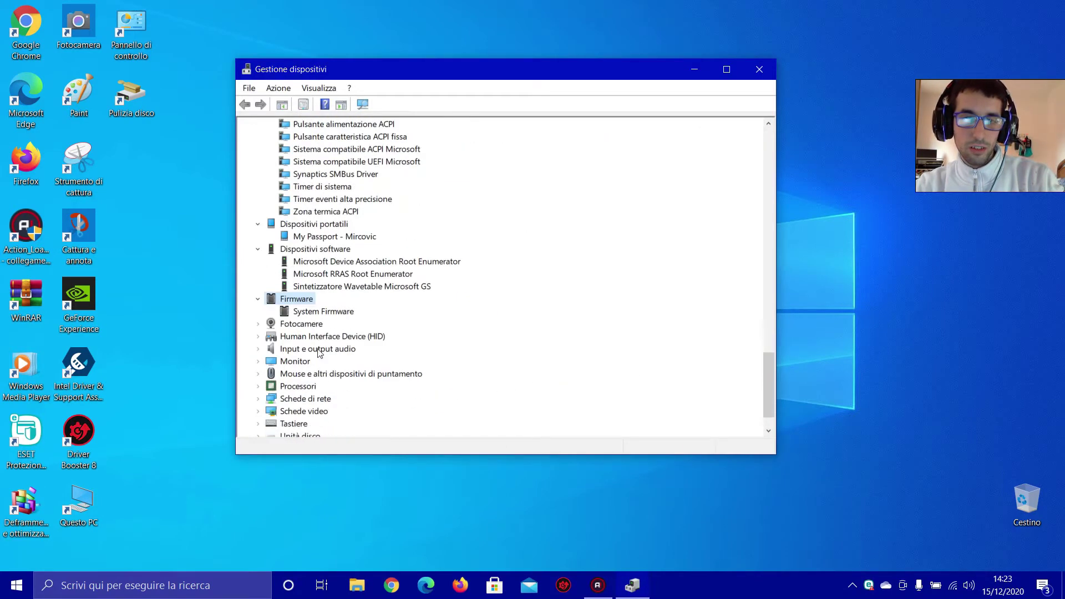
pyautogui.rightClick(306, 312)
pyautogui.click(355, 319)
pyautogui.click(406, 242)
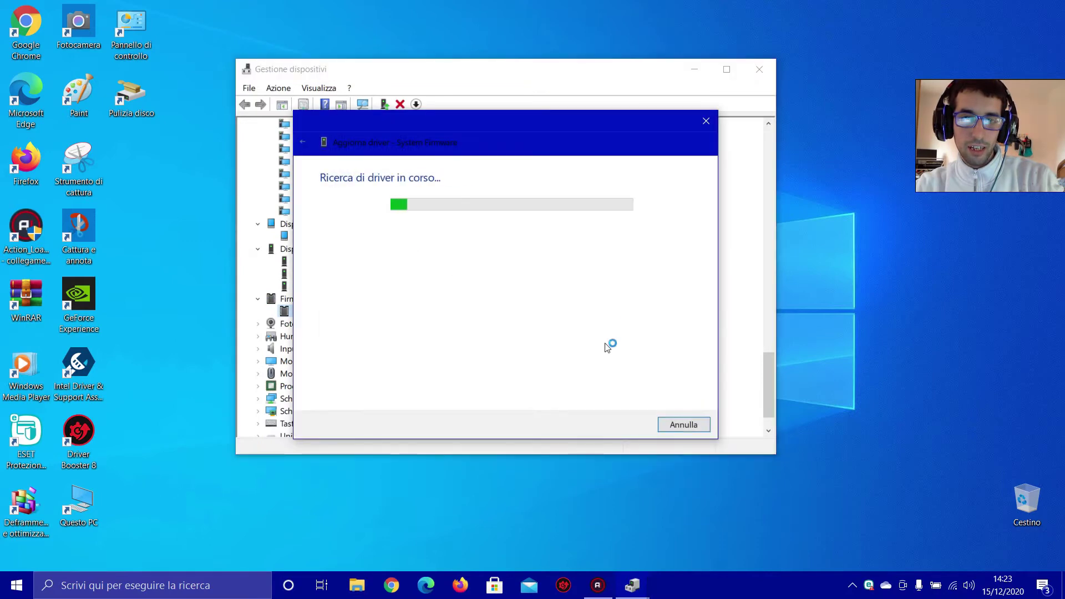
pyautogui.click(684, 424)
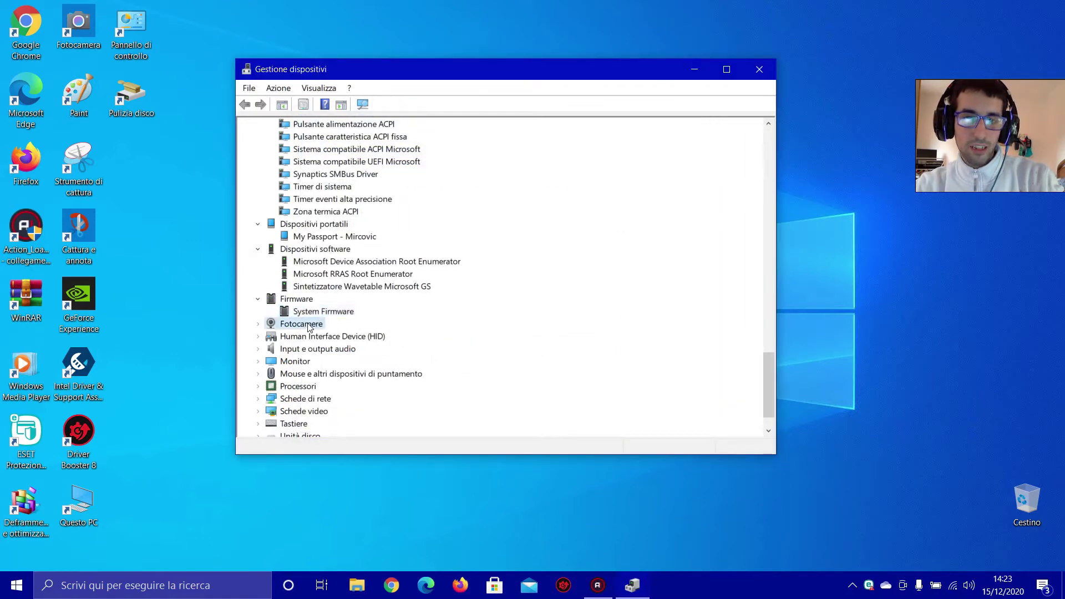
# Expand the Fotocamere category, run an automatic driver update search for USB2.0 VGA UVC WebCam and close the wizard.
pyautogui.doubleClick(301, 324)
pyautogui.rightClick(332, 336)
pyautogui.click(383, 343)
pyautogui.click(393, 254)
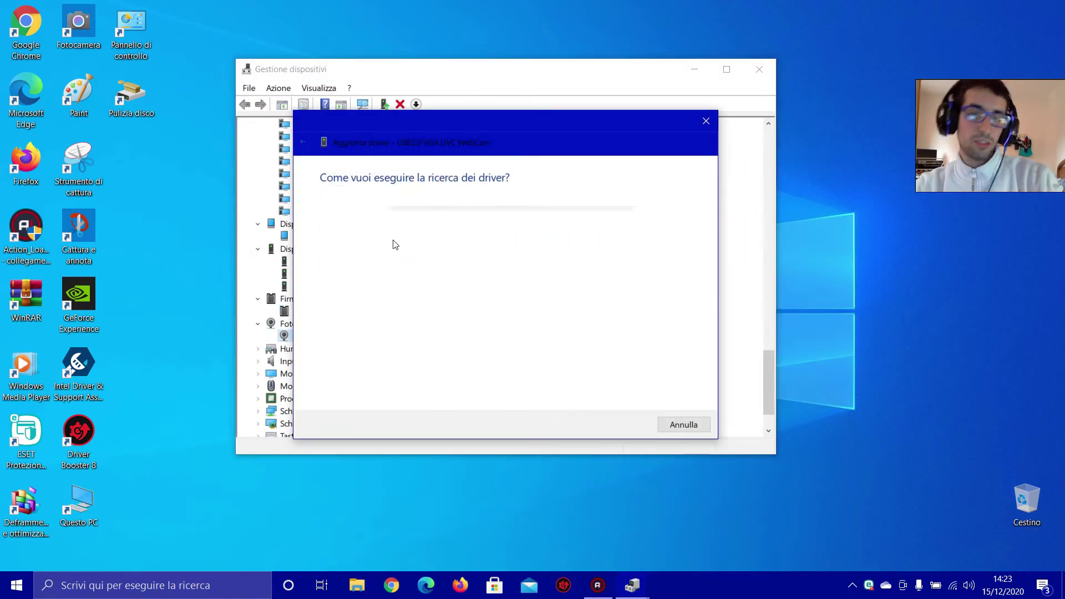
pyautogui.click(682, 424)
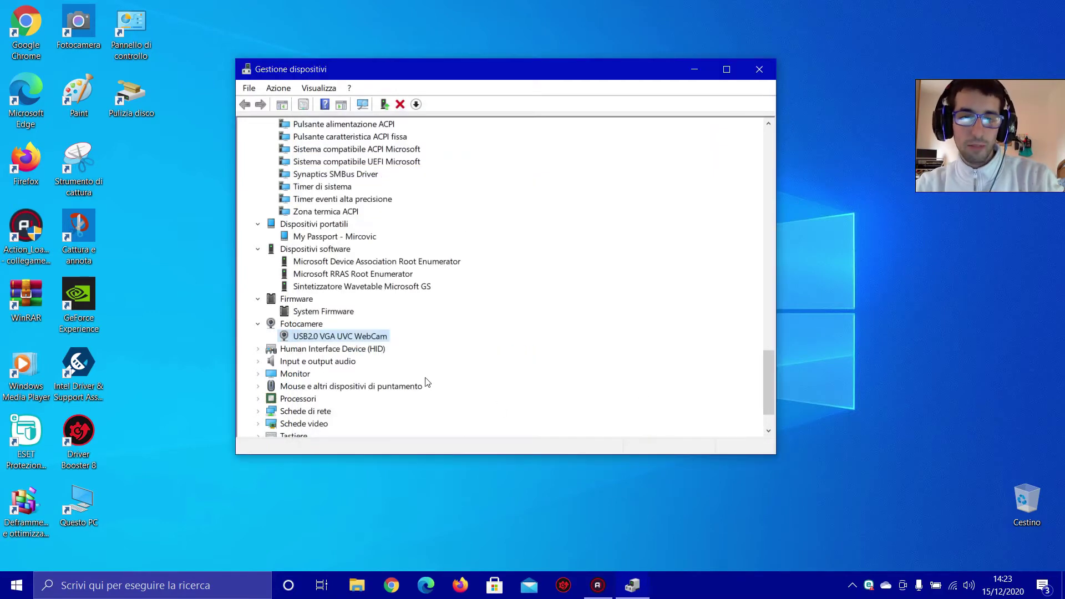
# Expand Human Interface Device (HID), run an automatic driver update search for Controlli radio wireless compatibili HID and close the wizard.
pyautogui.doubleClick(328, 348)
pyautogui.scroll(-1, 344, 355)
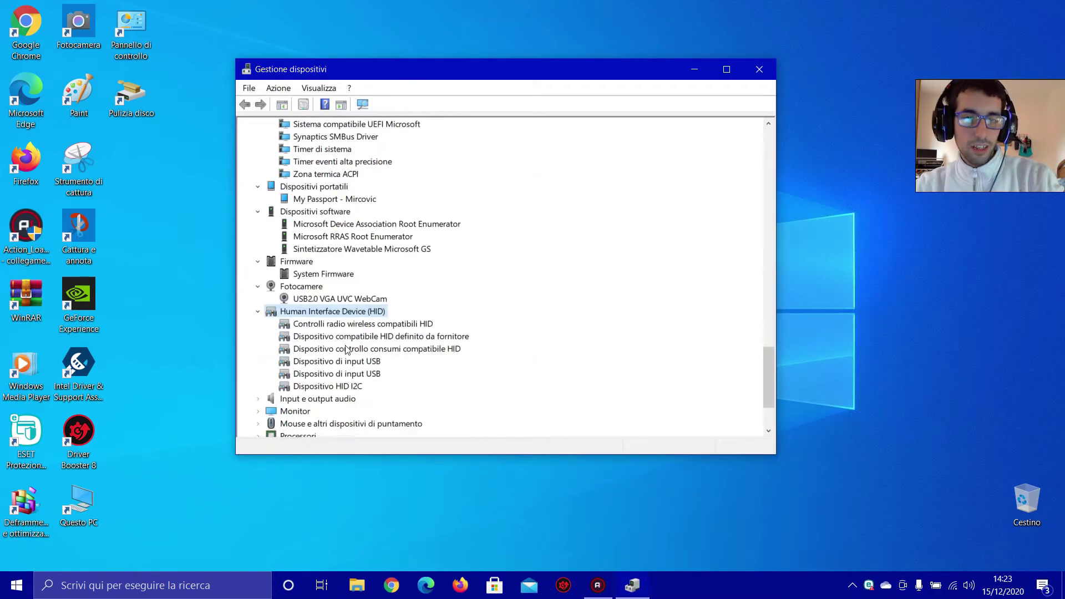
pyautogui.rightClick(353, 326)
pyautogui.click(415, 336)
pyautogui.click(428, 247)
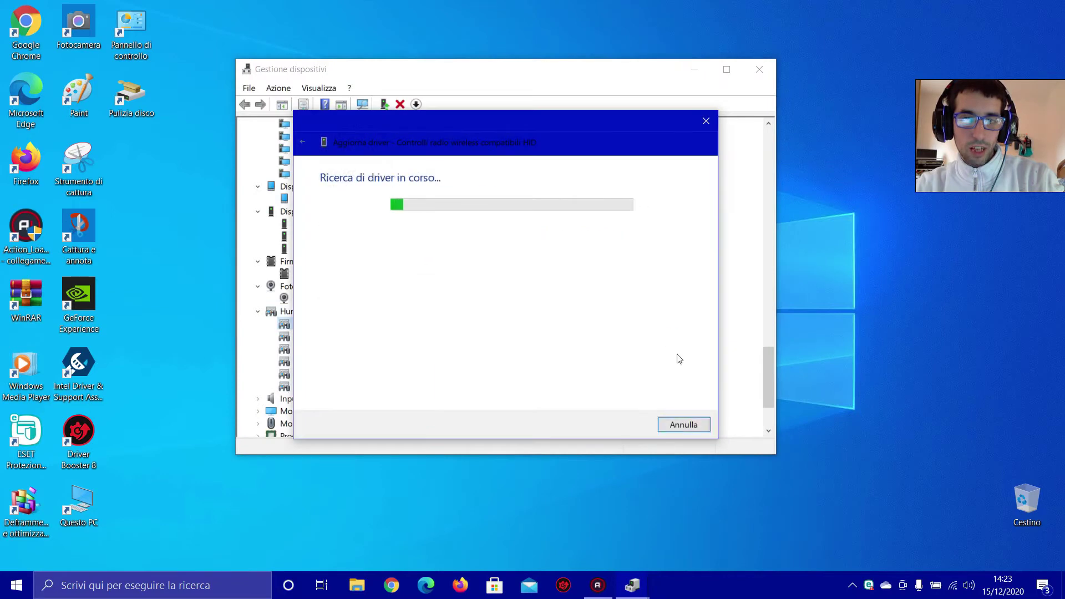
pyautogui.click(687, 425)
# Run an automatic driver update search for Dispositivo compatibile HID definito da fornitore and close the wizard.
pyautogui.rightClick(355, 336)
pyautogui.click(417, 346)
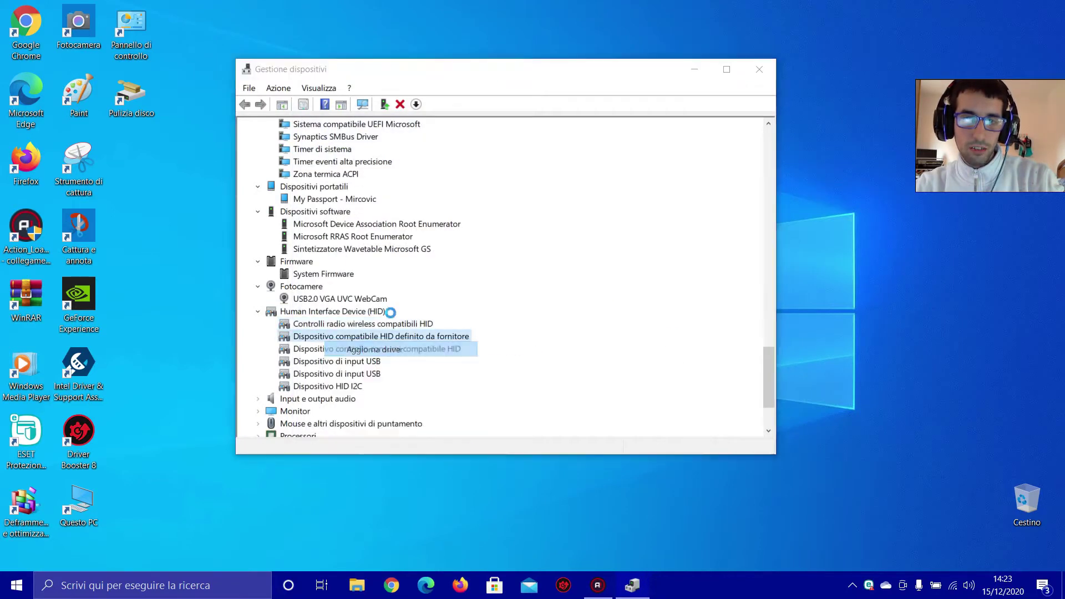
pyautogui.click(407, 224)
pyautogui.click(687, 425)
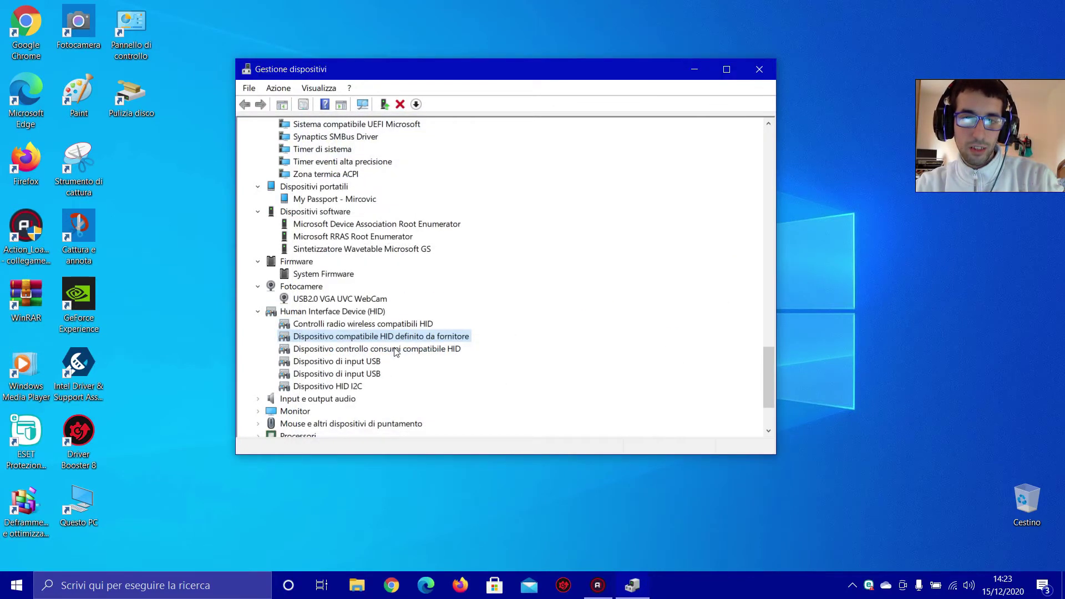
# Run an automatic driver update search for Dispositivo controllo consumi compatibile HID and close the wizard.
pyautogui.rightClick(395, 350)
pyautogui.click(438, 359)
pyautogui.click(464, 236)
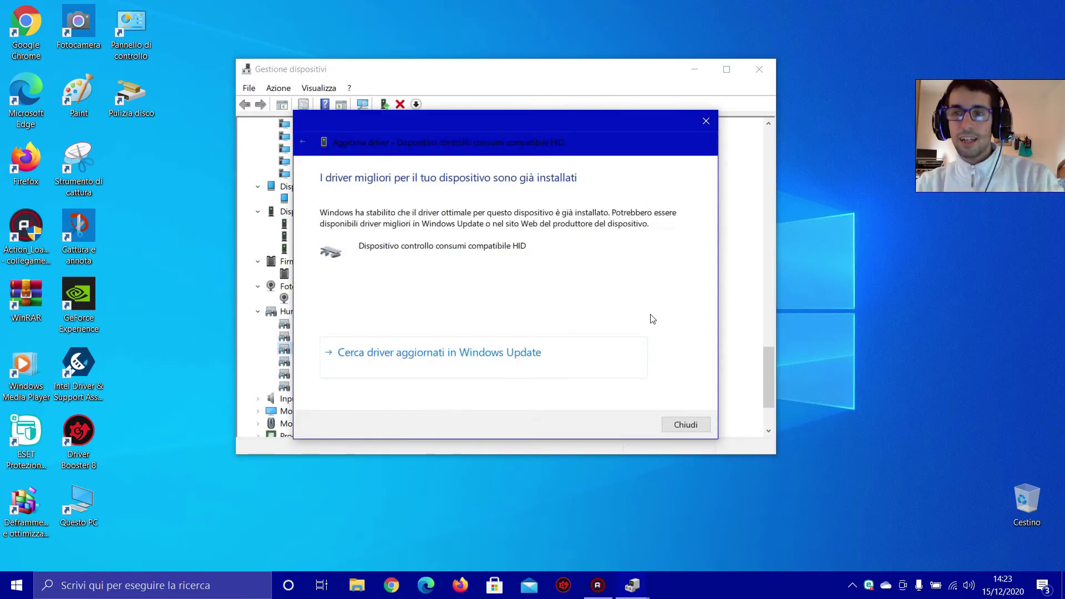
pyautogui.click(686, 425)
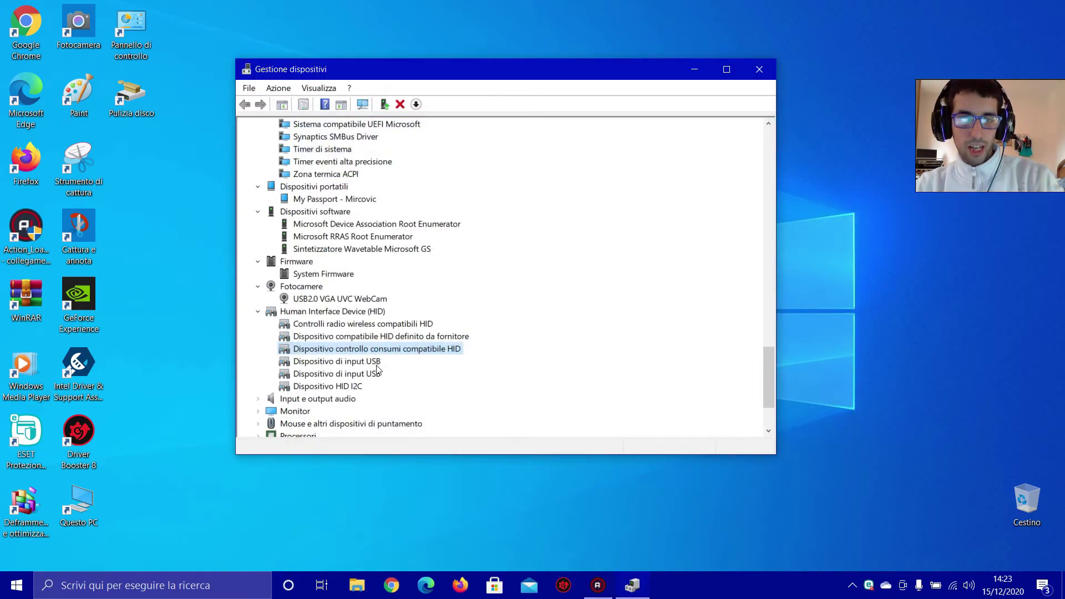
# Run an automatic driver update search for the first Dispositivo di input USB and close the wizard.
pyautogui.click(358, 363)
pyautogui.rightClick(388, 364)
pyautogui.click(395, 368)
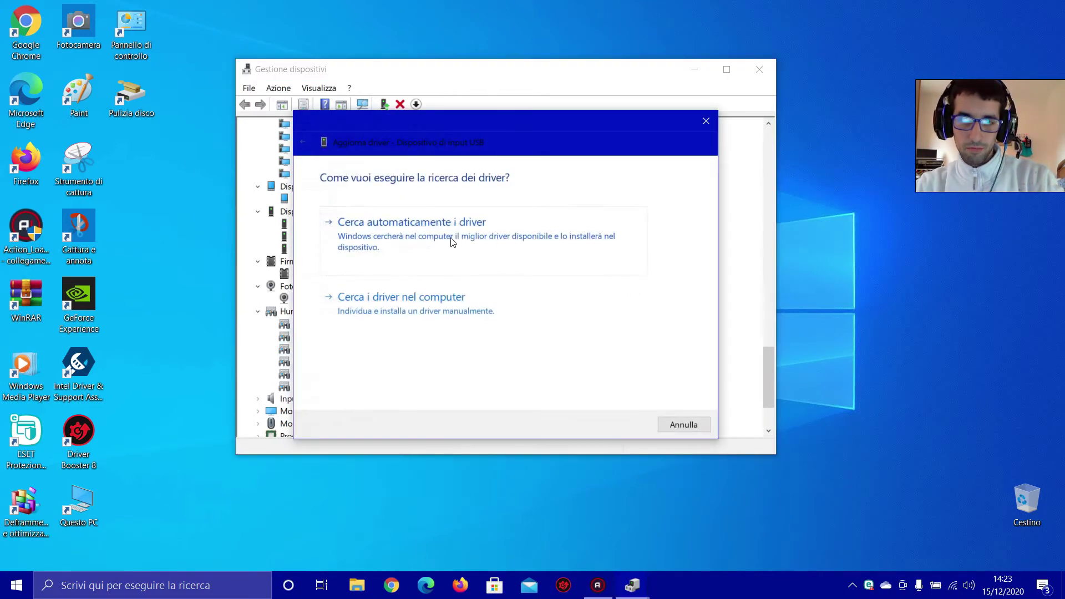
pyautogui.click(464, 236)
pyautogui.click(675, 427)
# Run an automatic driver update search for the second Dispositivo di input USB and close the wizard.
pyautogui.rightClick(361, 375)
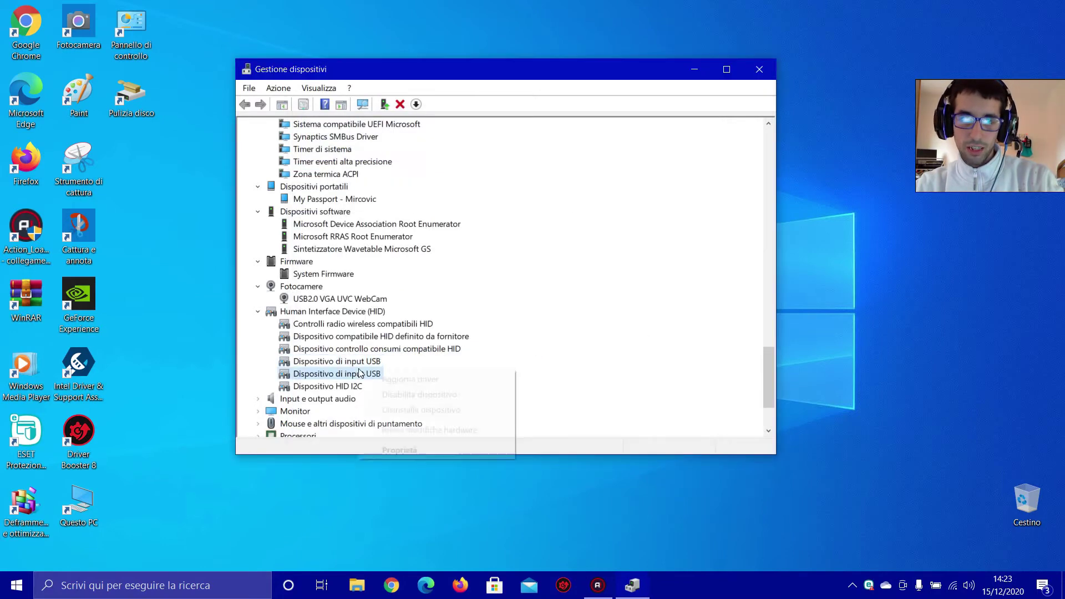
pyautogui.click(413, 377)
pyautogui.click(445, 238)
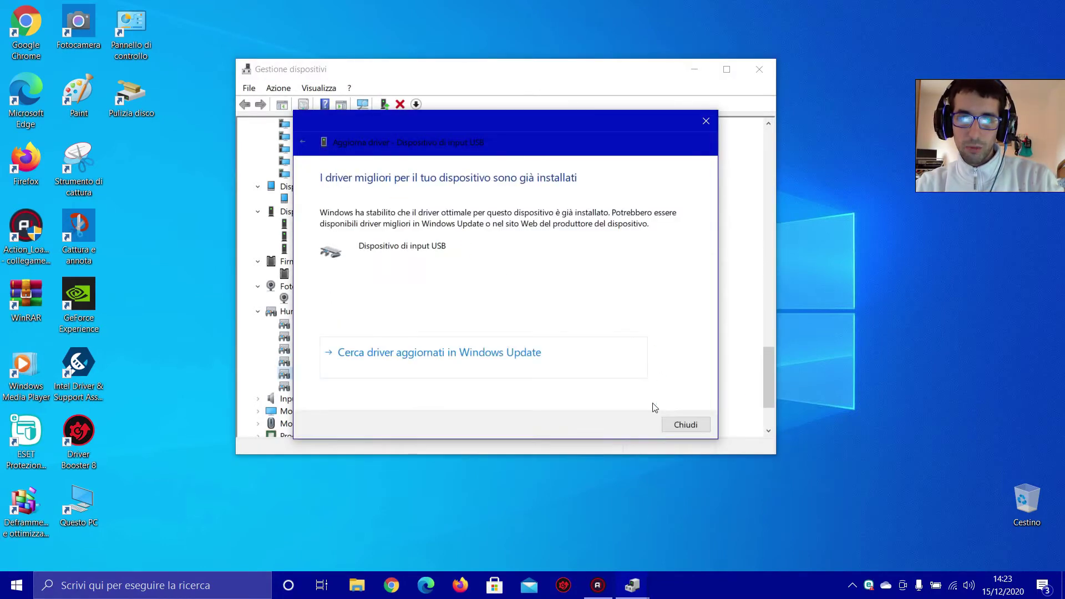
pyautogui.click(684, 425)
# Run an automatic driver update search for Dispositivo HID I2C and close the wizard.
pyautogui.rightClick(346, 387)
pyautogui.click(394, 390)
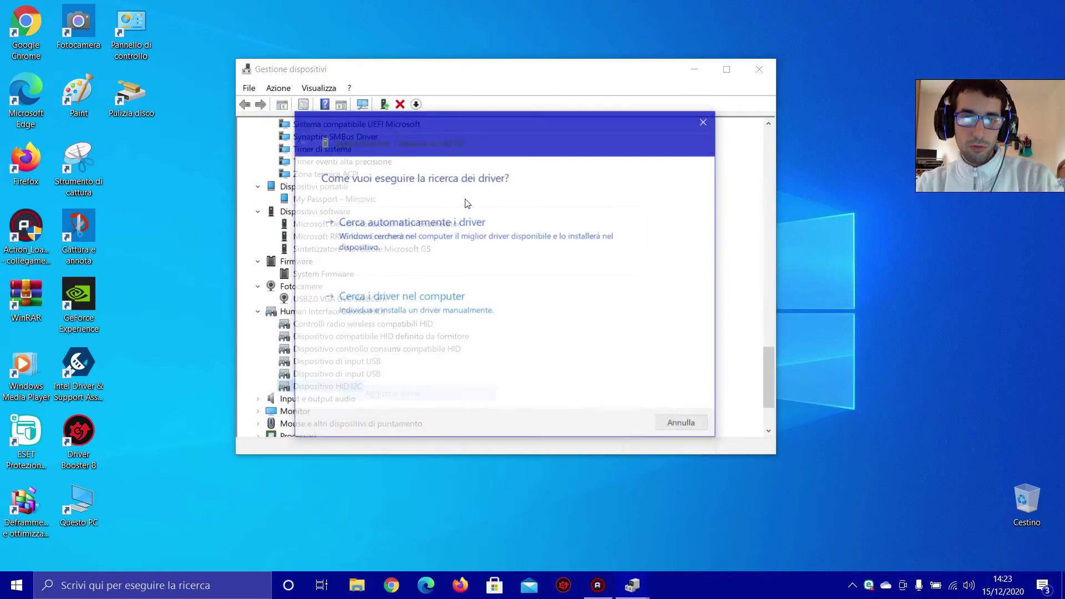
pyautogui.click(444, 236)
pyautogui.click(685, 425)
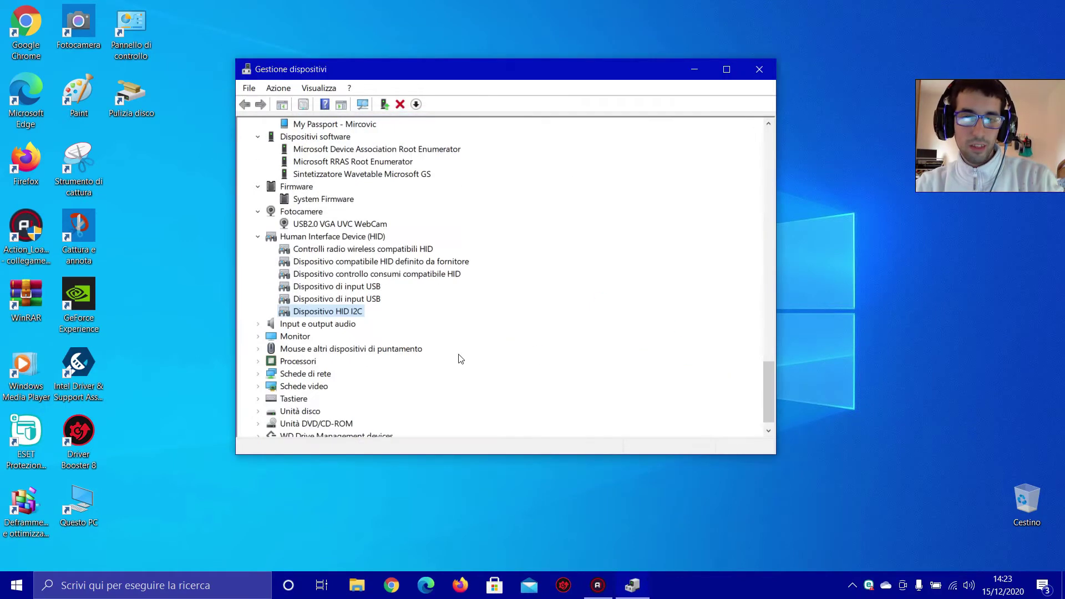
# Expand Input e output audio, run an automatic driver update search for Altoparlanti (2- USB Audio Device) and close the wizard.
pyautogui.doubleClick(337, 325)
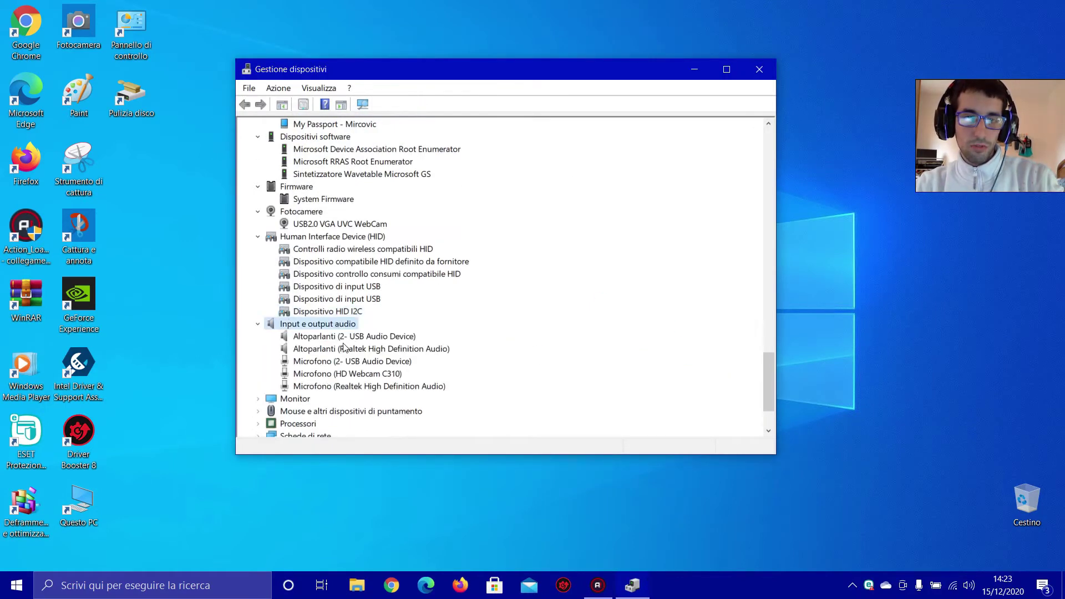
pyautogui.rightClick(345, 338)
pyautogui.click(393, 348)
pyautogui.click(424, 222)
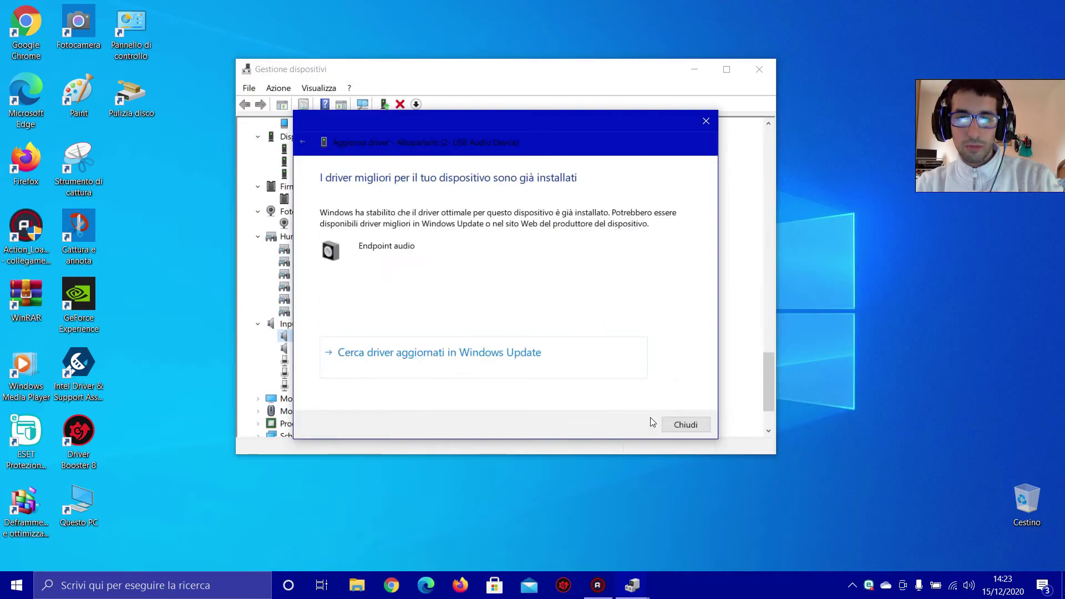
pyautogui.click(684, 423)
# Run an automatic driver update search for Altoparlanti (Realtek High Definition Audio) and close the wizard.
pyautogui.rightClick(432, 348)
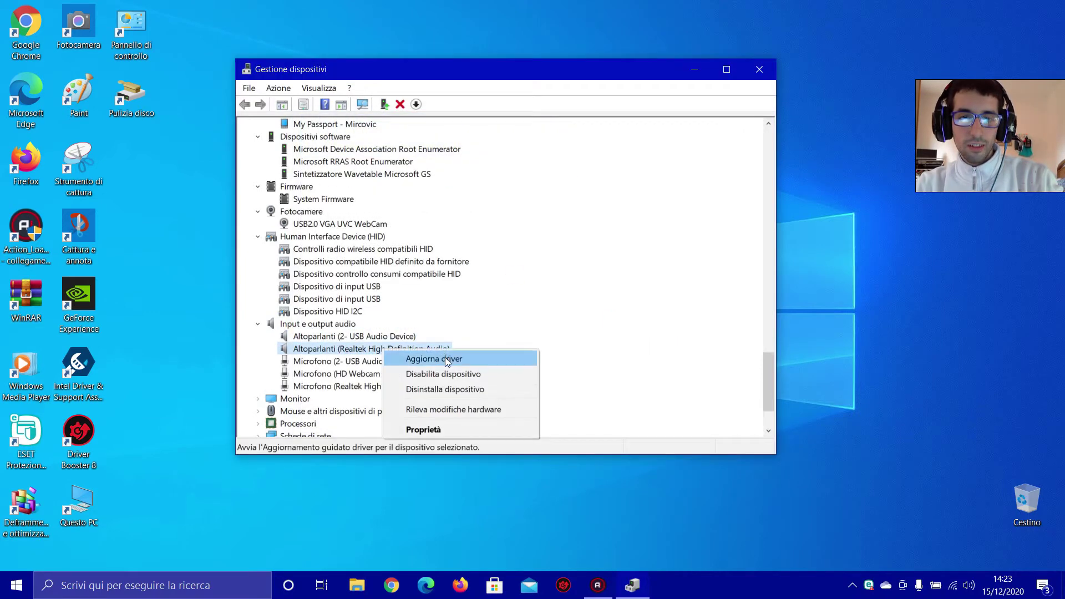
pyautogui.click(444, 357)
pyautogui.click(438, 222)
pyautogui.click(682, 426)
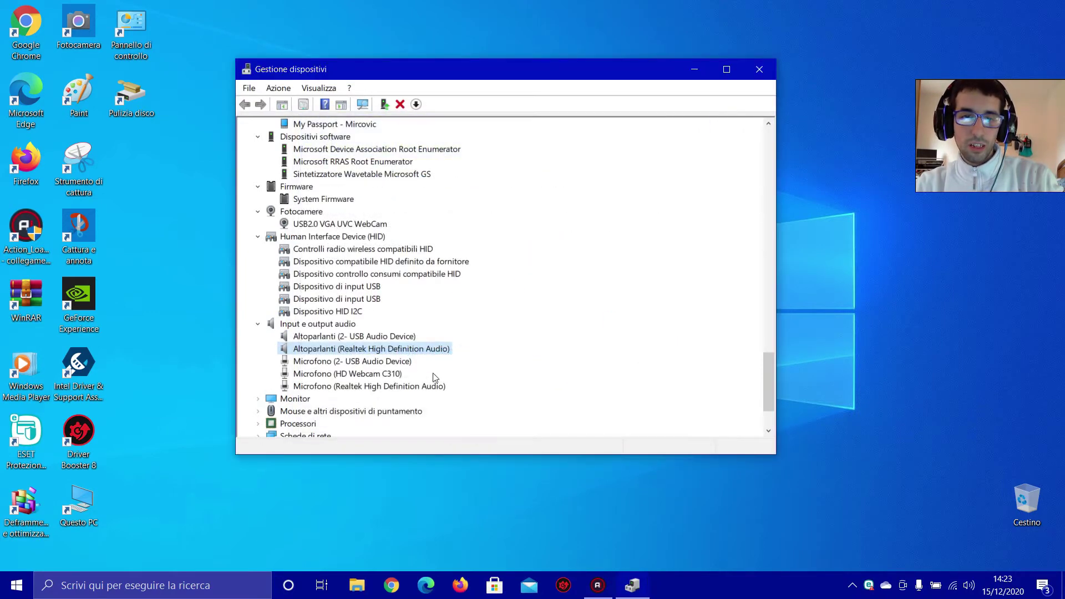
# Run an automatic driver update search for Microfono (2- USB Audio Device) and close the wizard.
pyautogui.rightClick(383, 360)
pyautogui.click(395, 369)
pyautogui.click(456, 223)
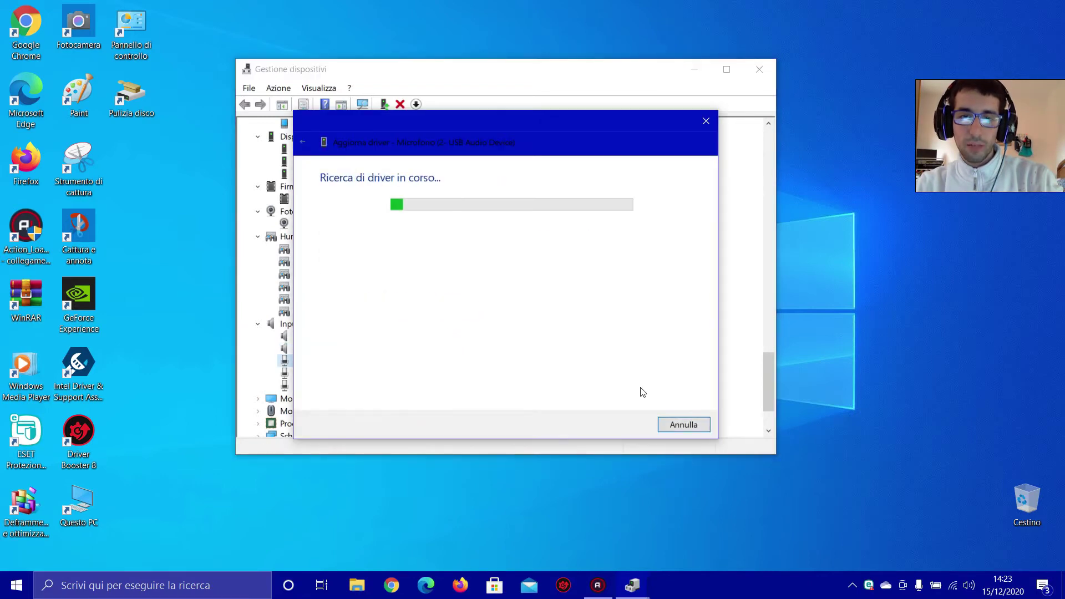
pyautogui.click(682, 425)
# Run an automatic driver update search for Microfono (HD Webcam C310) and close the wizard.
pyautogui.rightClick(376, 374)
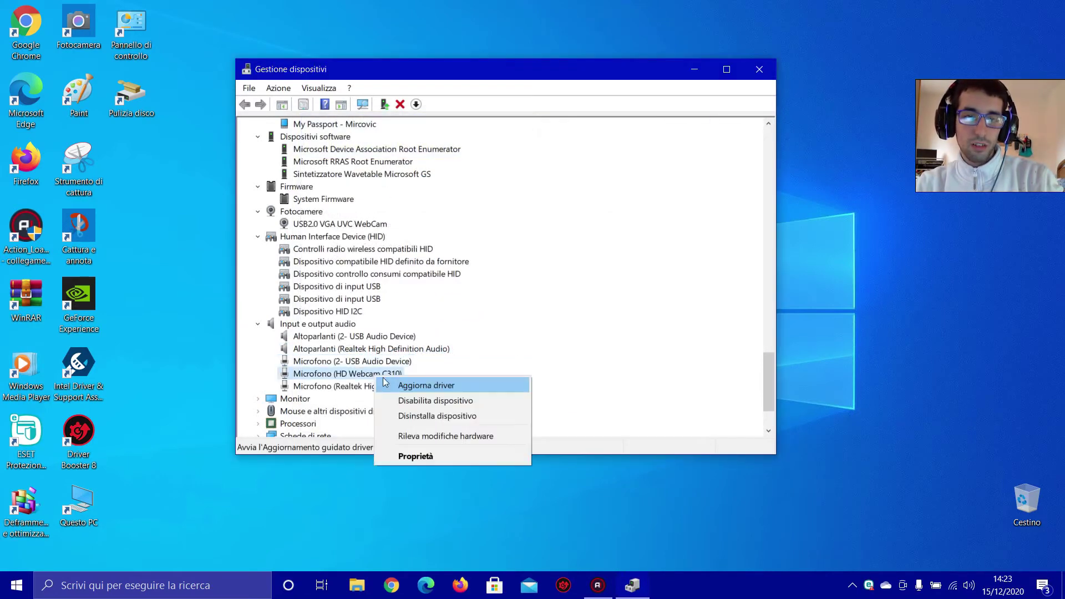
pyautogui.click(421, 384)
pyautogui.click(452, 220)
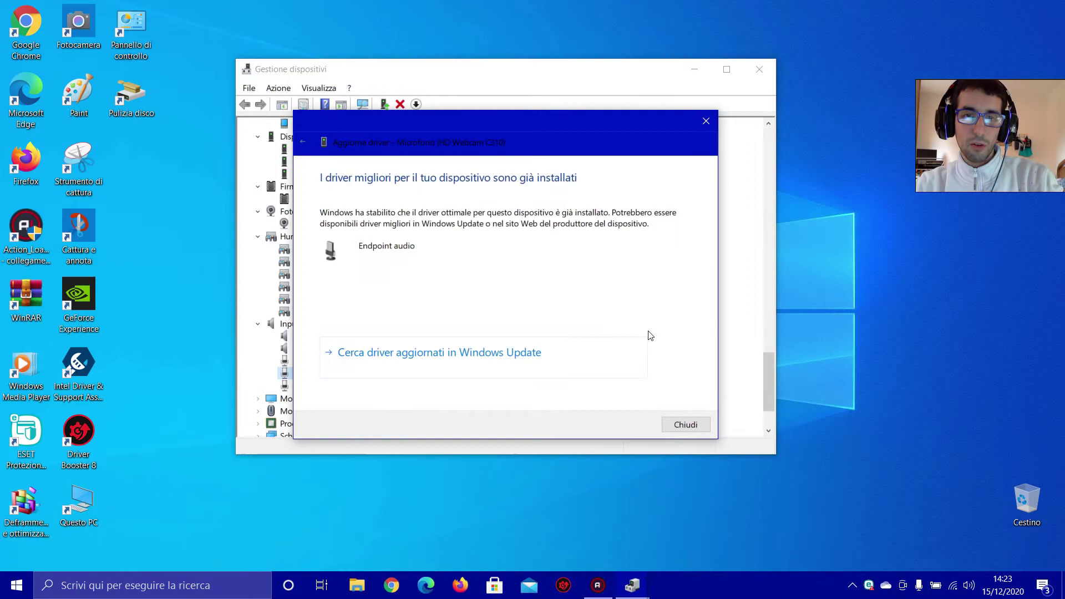
pyautogui.click(688, 425)
# Run an automatic driver update search for Microfono (Realtek High Definition Audio) and close the wizard.
pyautogui.rightClick(382, 386)
pyautogui.click(428, 395)
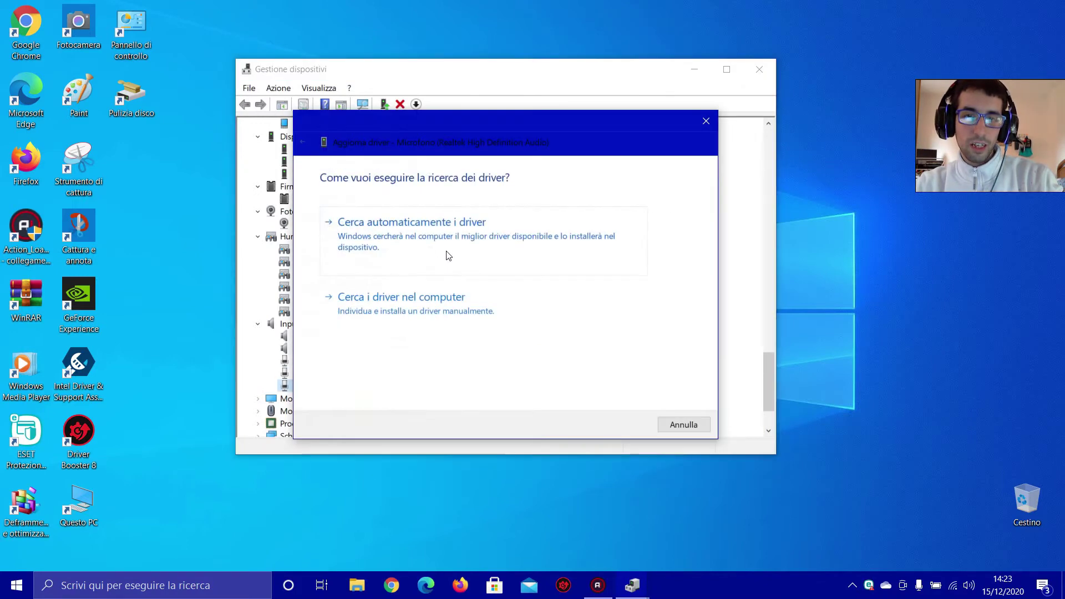
pyautogui.click(431, 230)
pyautogui.click(683, 424)
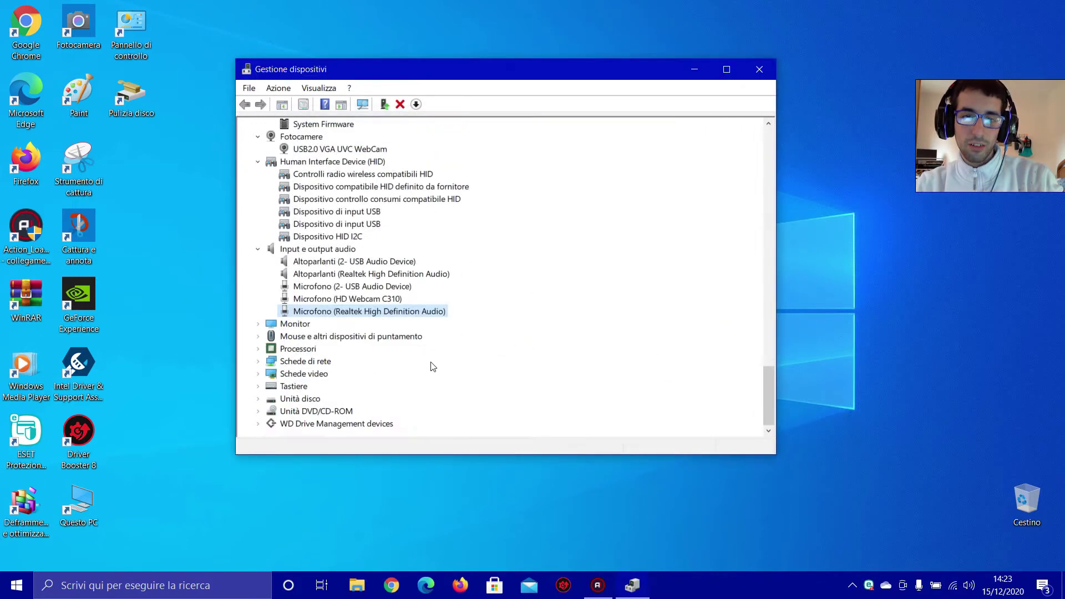
# Expand the Monitor category, run an automatic driver update search for Monitor generico Plug and Play and close the wizard.
pyautogui.doubleClick(294, 323)
pyautogui.rightClick(337, 336)
pyautogui.click(403, 344)
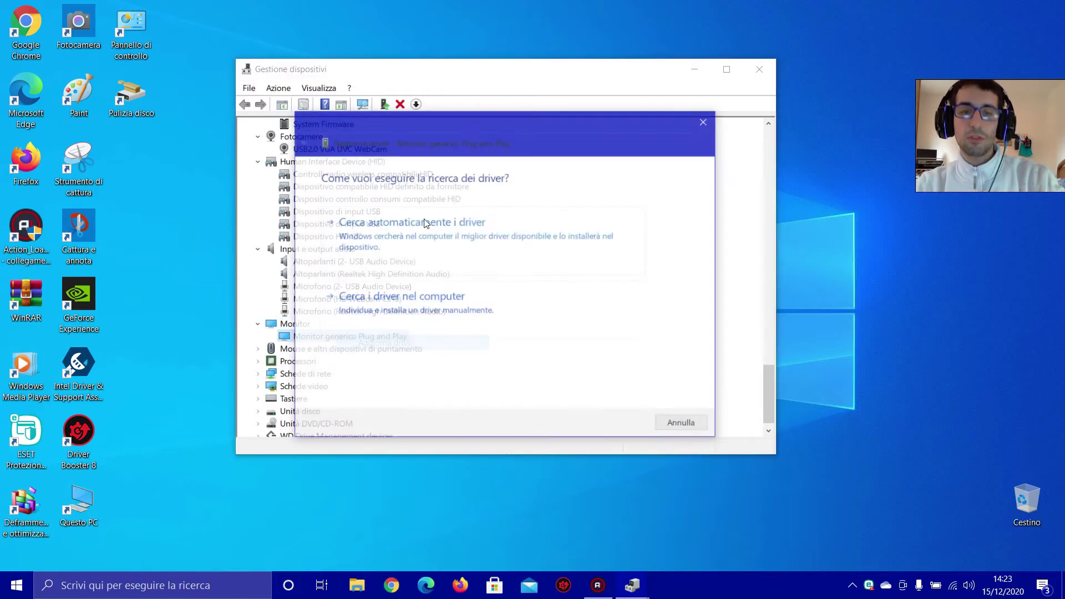
pyautogui.click(425, 225)
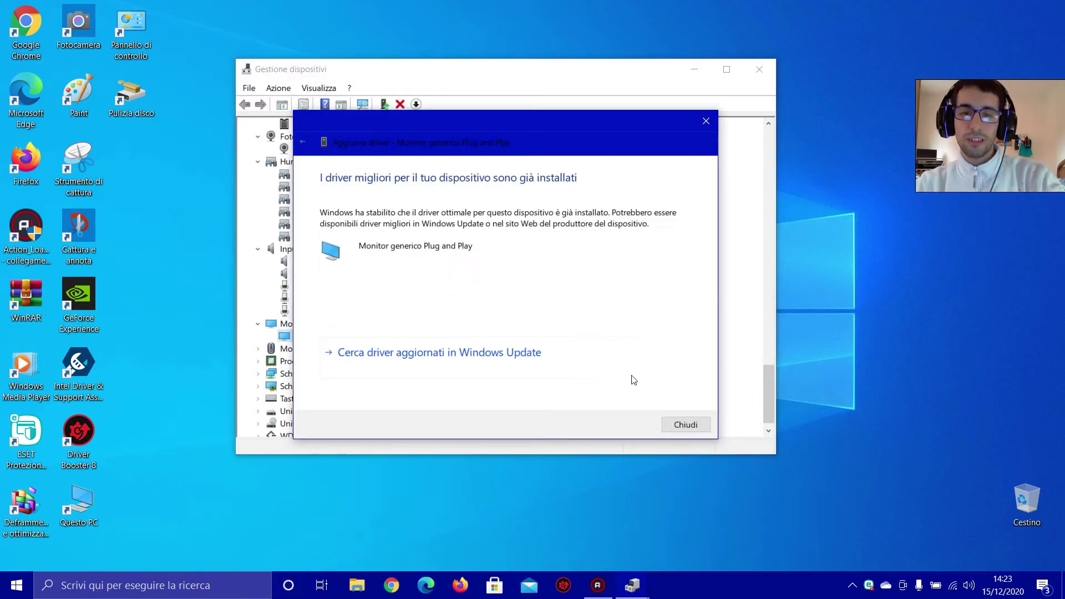
pyautogui.click(687, 424)
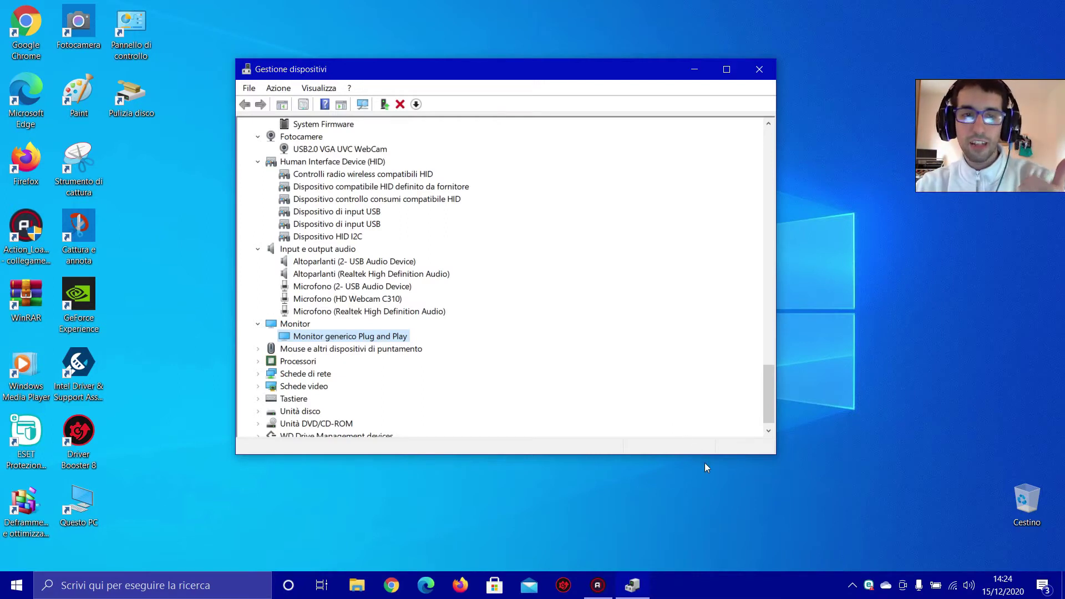
# Expand Mouse e altri dispositivi di puntamento, run an automatic driver update search for ASUS Touchpad and close the wizard.
pyautogui.doubleClick(345, 349)
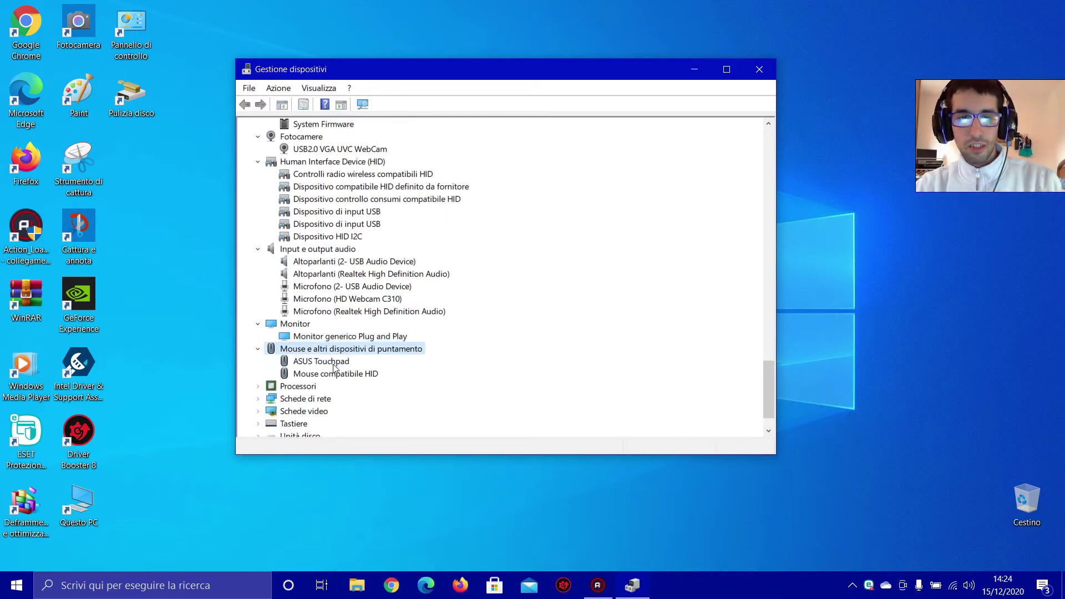
pyautogui.rightClick(327, 361)
pyautogui.click(376, 371)
pyautogui.click(429, 259)
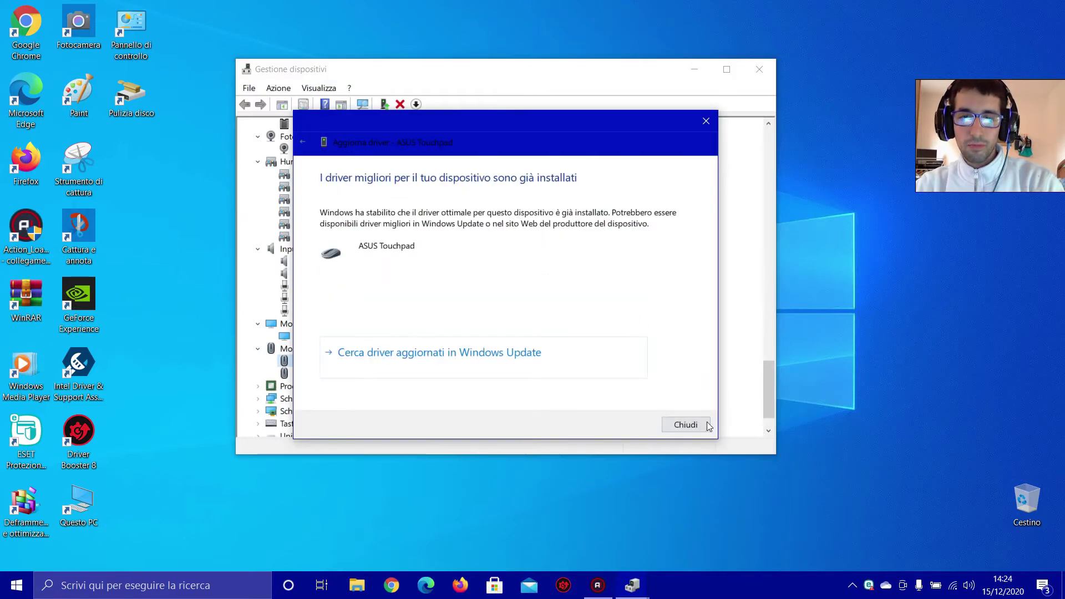
pyautogui.click(698, 424)
# Run an automatic driver update search for Mouse compatibile HID and close the wizard.
pyautogui.rightClick(344, 373)
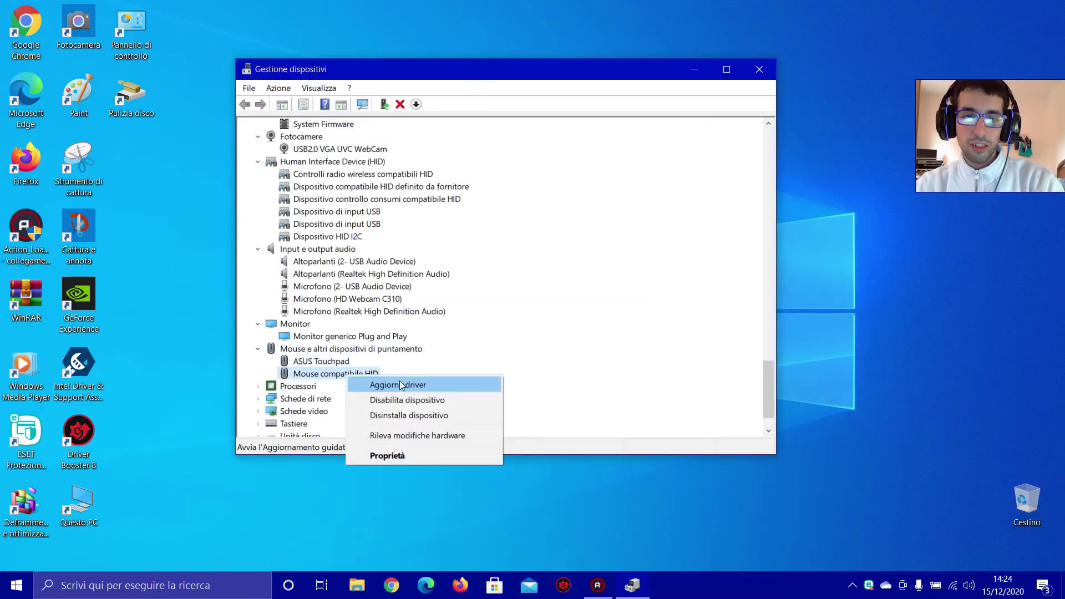
pyautogui.click(411, 386)
pyautogui.click(423, 237)
pyautogui.click(685, 425)
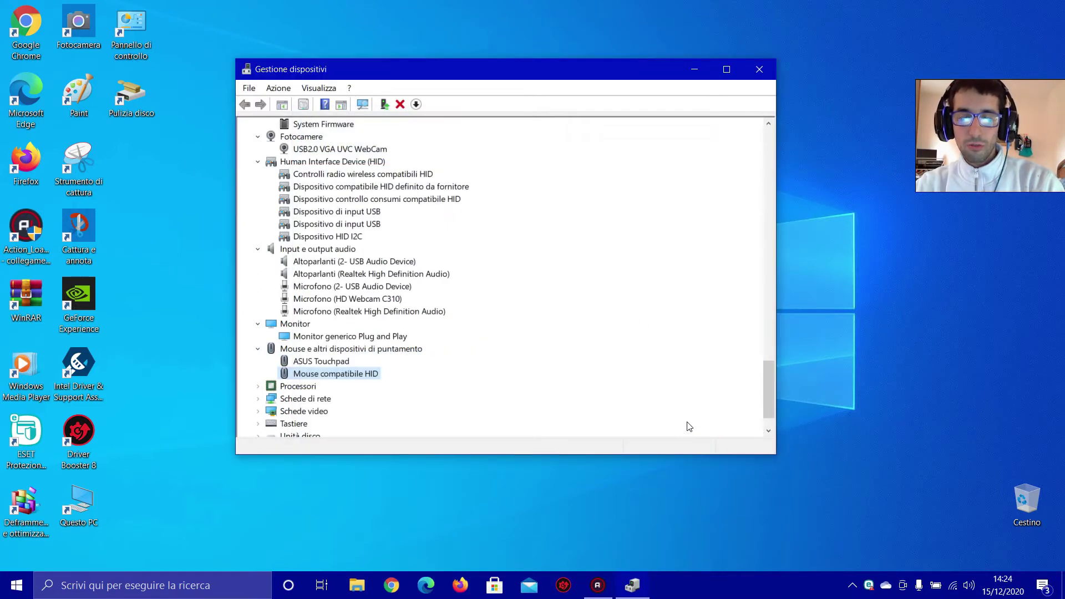
# Expand Processori, run an automatic driver update search for the first Intel Core i7-7500U entry and close the wizard.
pyautogui.doubleClick(299, 387)
pyautogui.rightClick(355, 387)
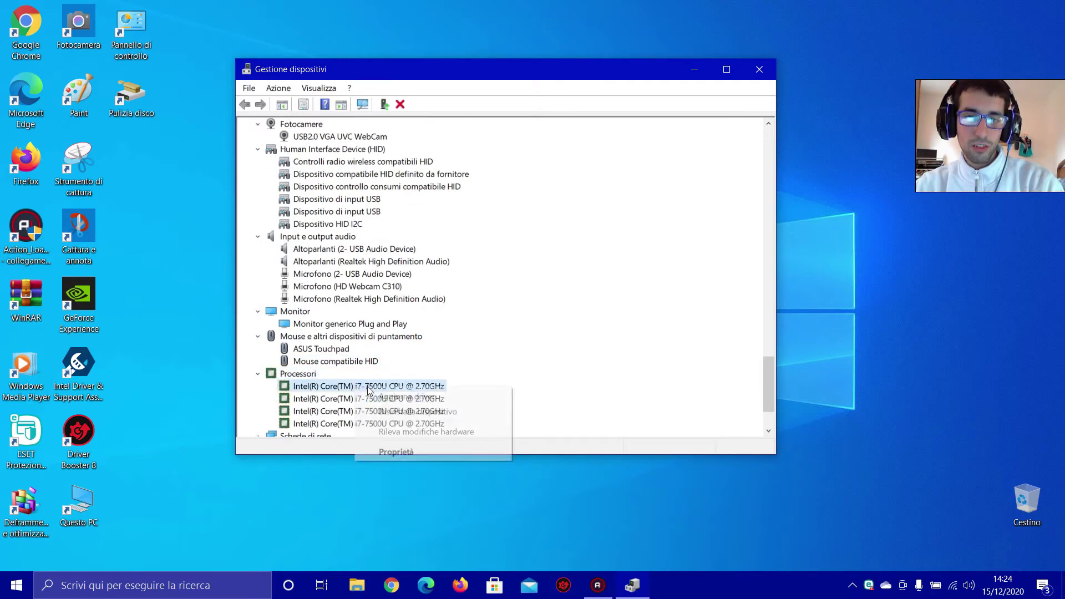
pyautogui.click(389, 399)
pyautogui.click(433, 225)
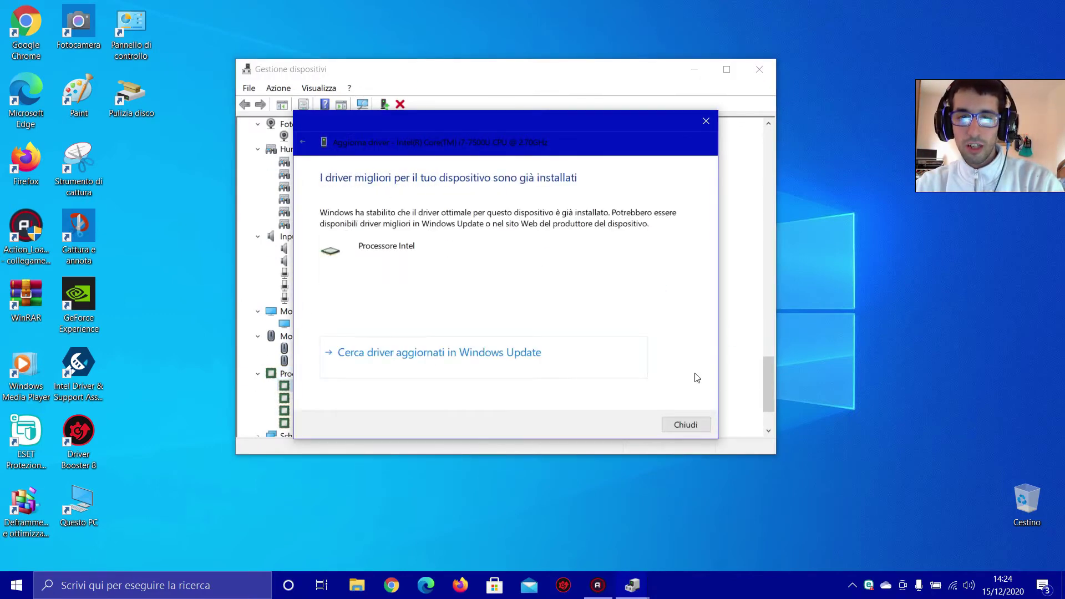
pyautogui.click(686, 425)
# Run an automatic driver update search for the second Intel Core i7-7500U processor entry and close the wizard.
pyautogui.scroll(-2, 355, 333)
pyautogui.rightClick(373, 323)
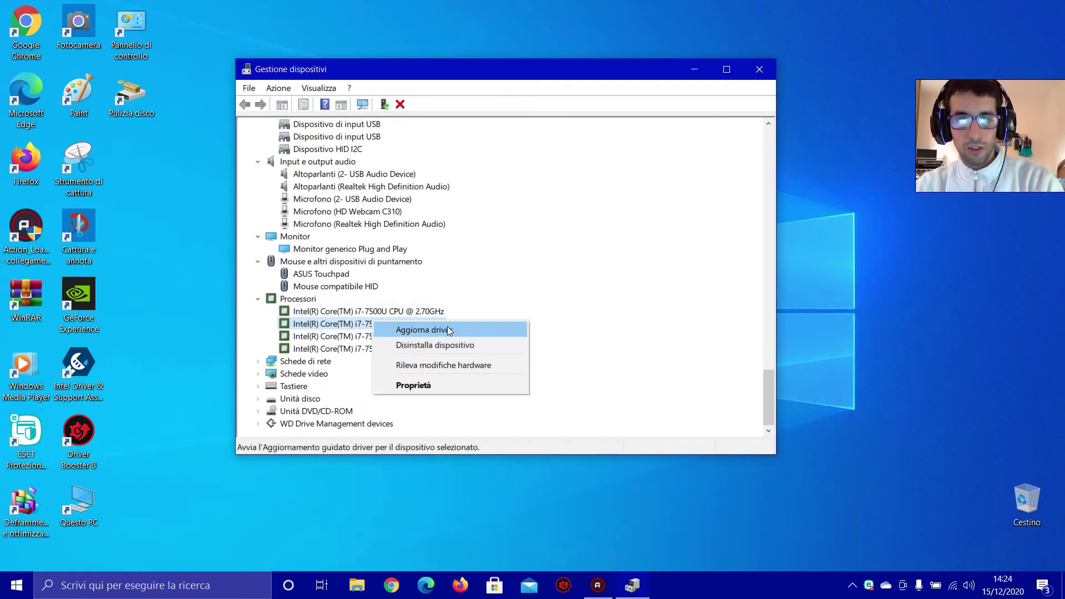
pyautogui.click(421, 330)
pyautogui.click(466, 219)
pyautogui.click(684, 420)
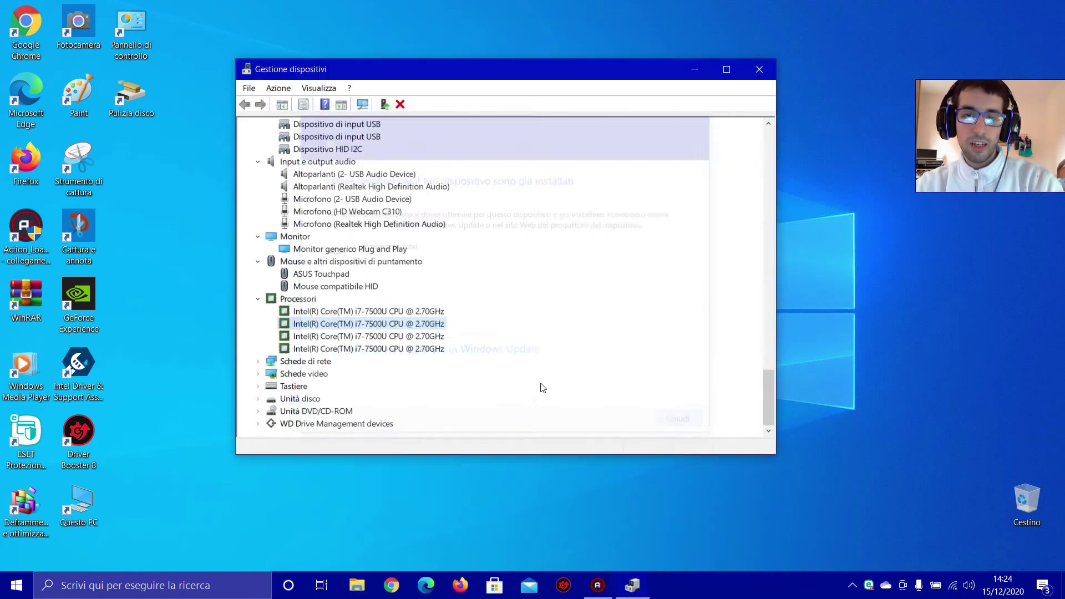
# Run an automatic driver update search for the third Intel Core i7-7500U processor entry and close the wizard.
pyautogui.rightClick(409, 337)
pyautogui.click(450, 350)
pyautogui.click(466, 222)
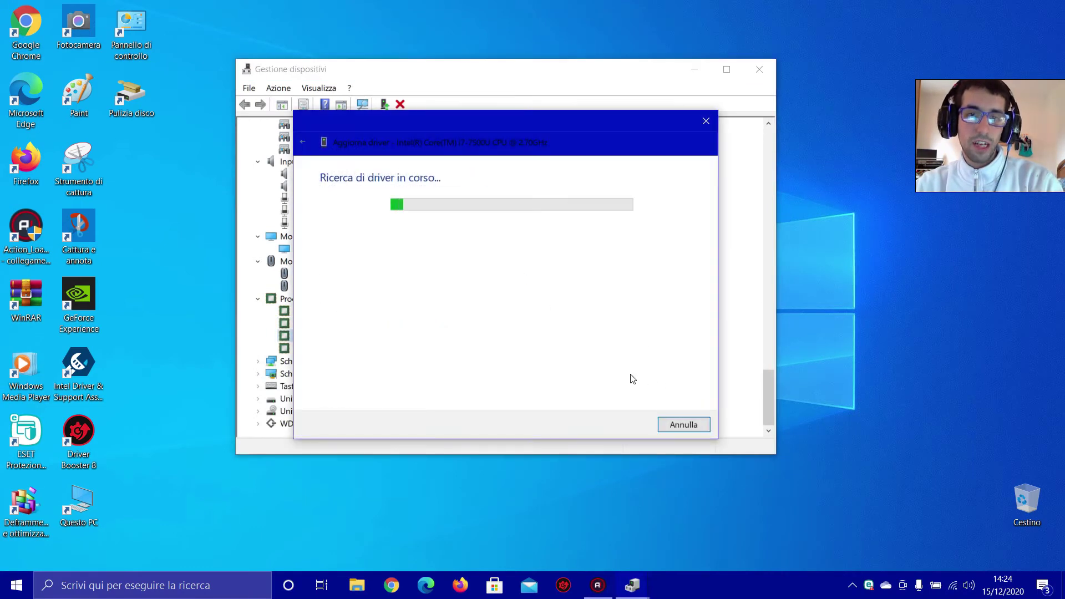
pyautogui.click(683, 425)
# Run an automatic driver update search for the fourth Intel Core i7-7500U processor entry and close the wizard.
pyautogui.rightClick(408, 350)
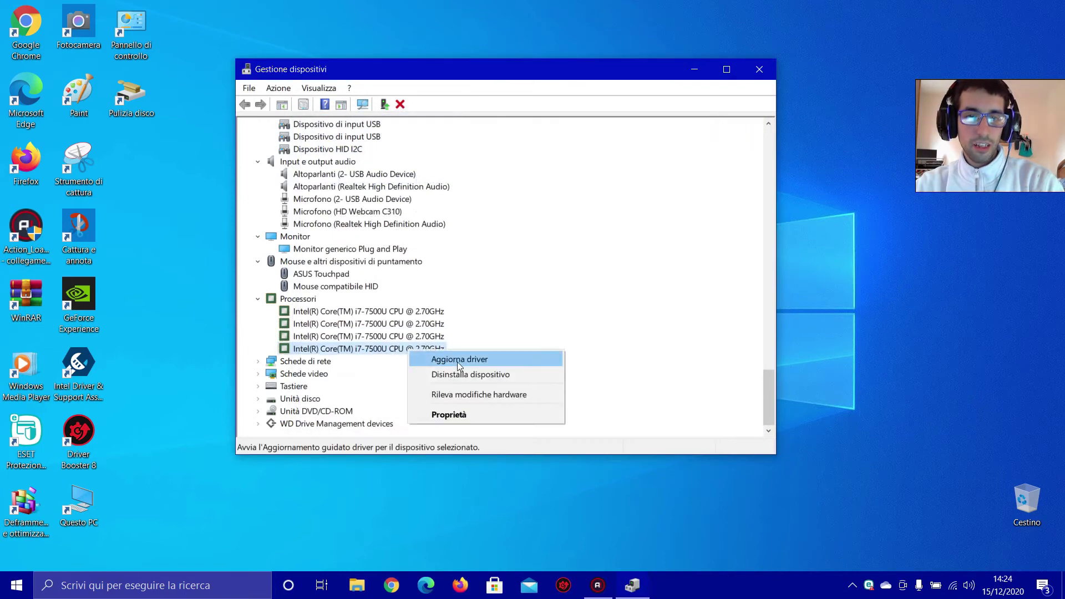
pyautogui.click(457, 362)
pyautogui.click(466, 222)
pyautogui.click(685, 425)
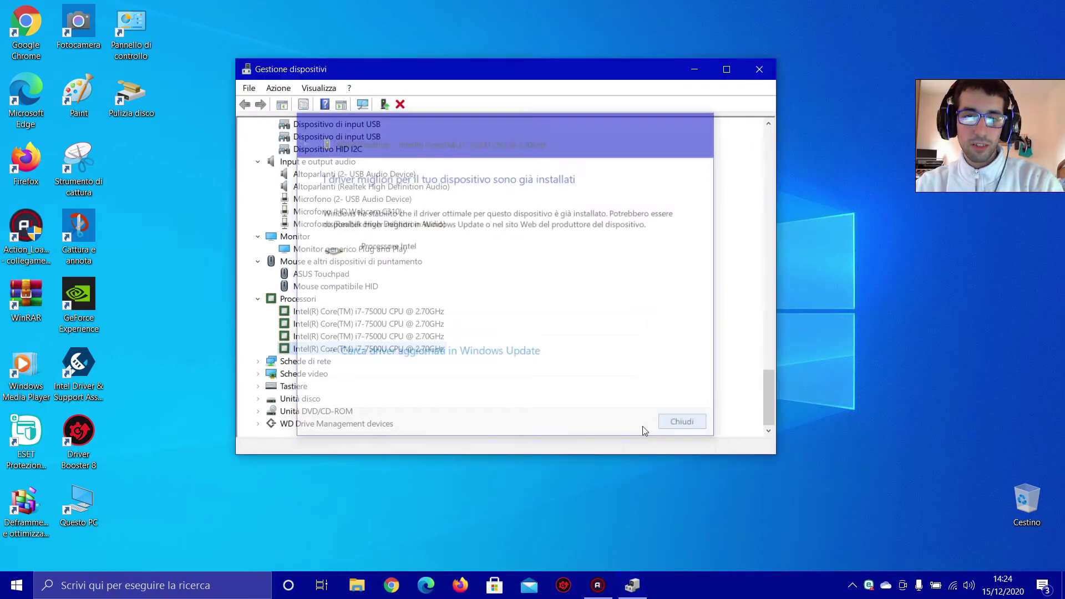
# Expand Schede di rete, run an automatic driver update search for Bluetooth Device (Personal Area Network) and close the wizard.
pyautogui.doubleClick(309, 363)
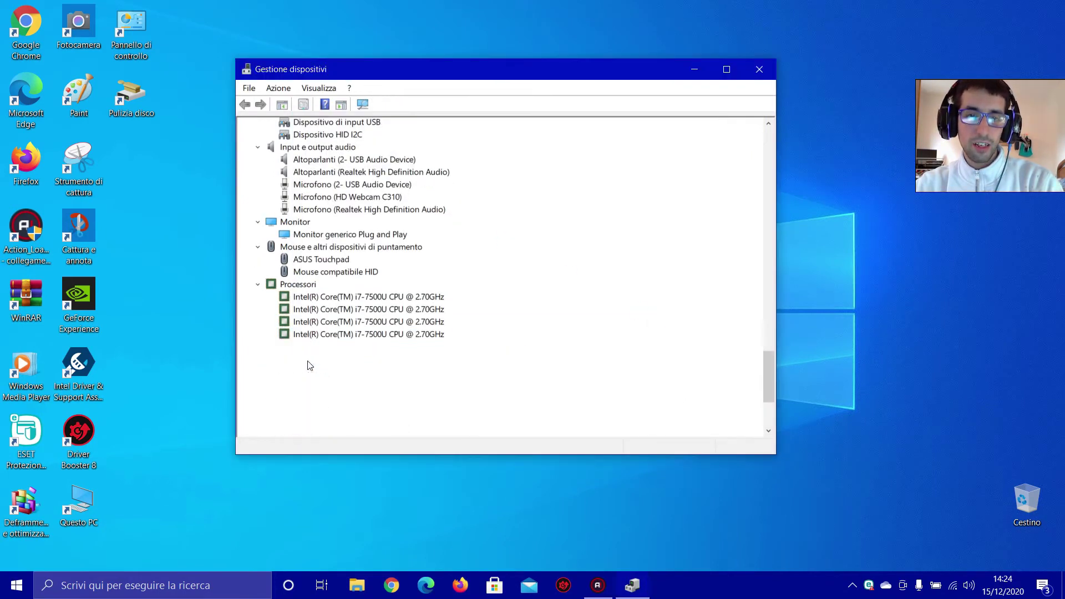
pyautogui.rightClick(355, 300)
pyautogui.click(400, 311)
pyautogui.click(433, 223)
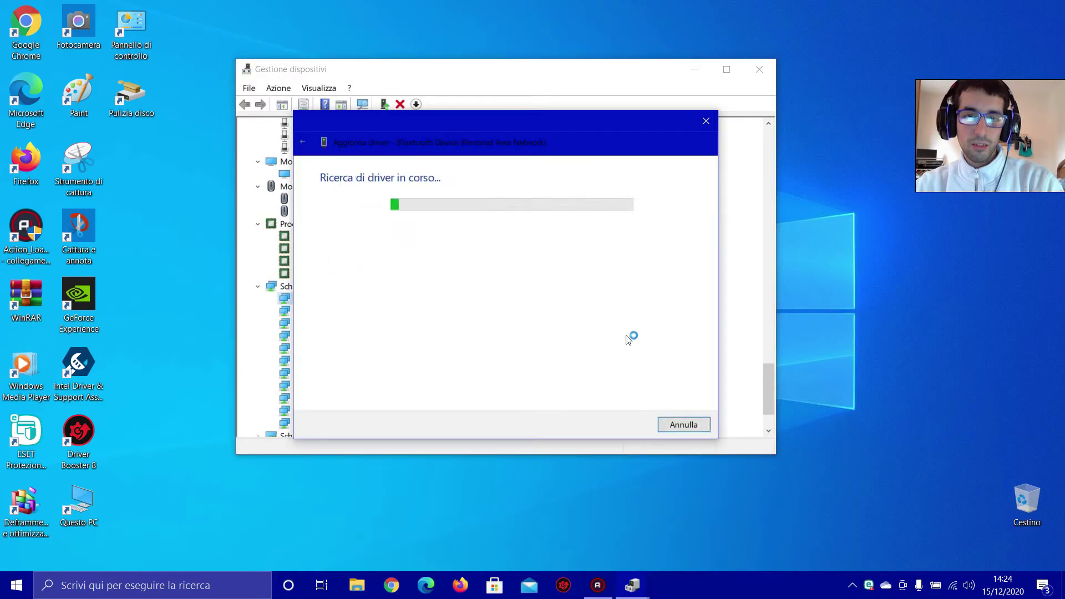
pyautogui.click(674, 417)
# Run an automatic driver update search for Qualcomm Atheros AR956x Wireless Network Adapter and close the wizard.
pyautogui.rightClick(384, 312)
pyautogui.click(411, 322)
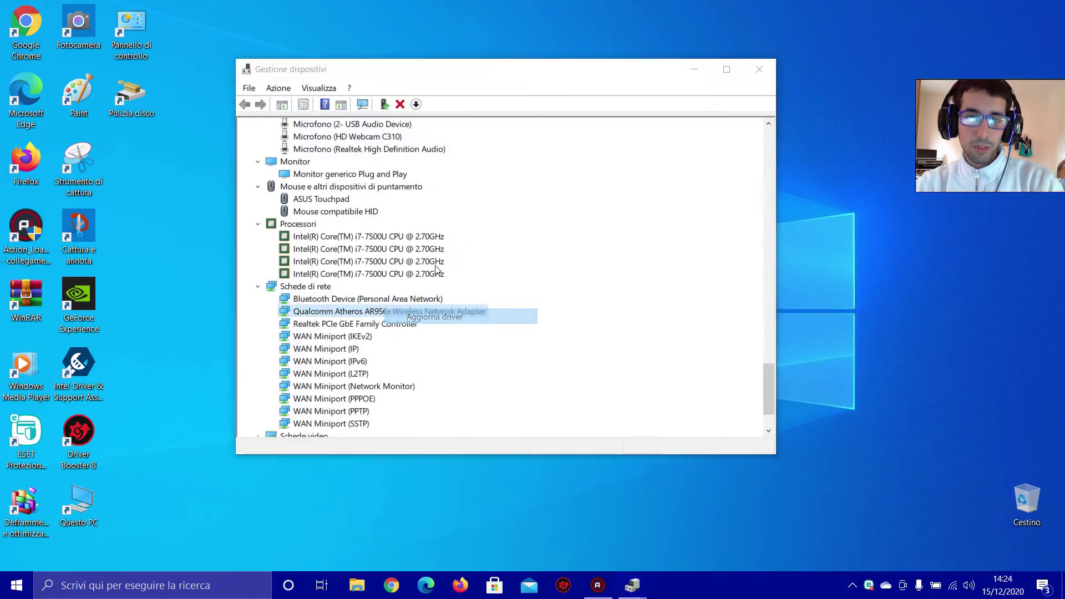
pyautogui.click(433, 223)
pyautogui.click(684, 424)
# Run an automatic driver update search for Realtek PCIe GbE Family Controller and close the wizard.
pyautogui.rightClick(367, 325)
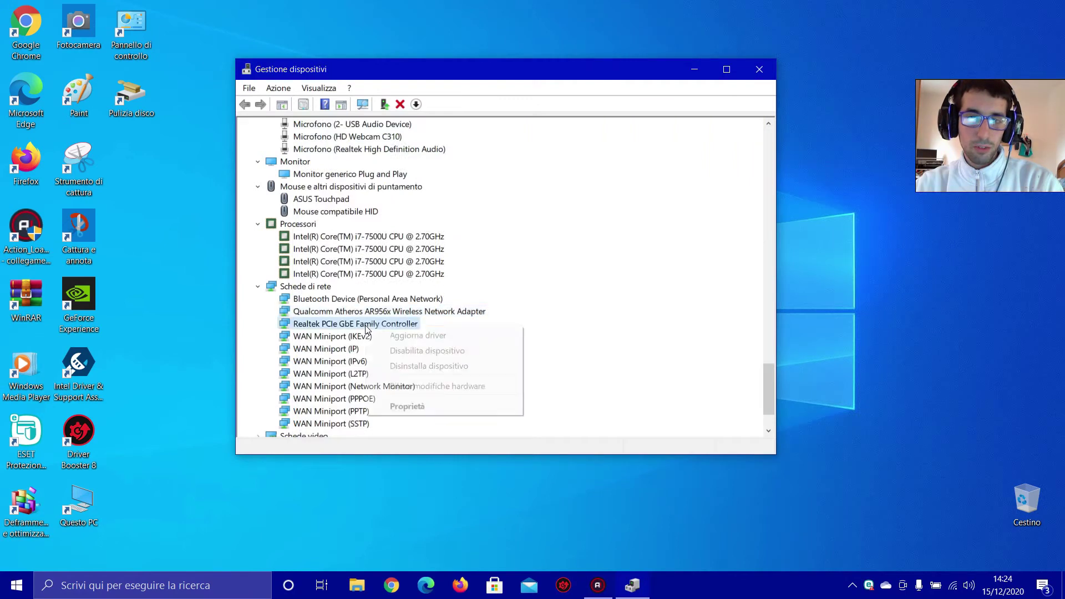
pyautogui.click(399, 335)
pyautogui.click(433, 223)
pyautogui.click(686, 425)
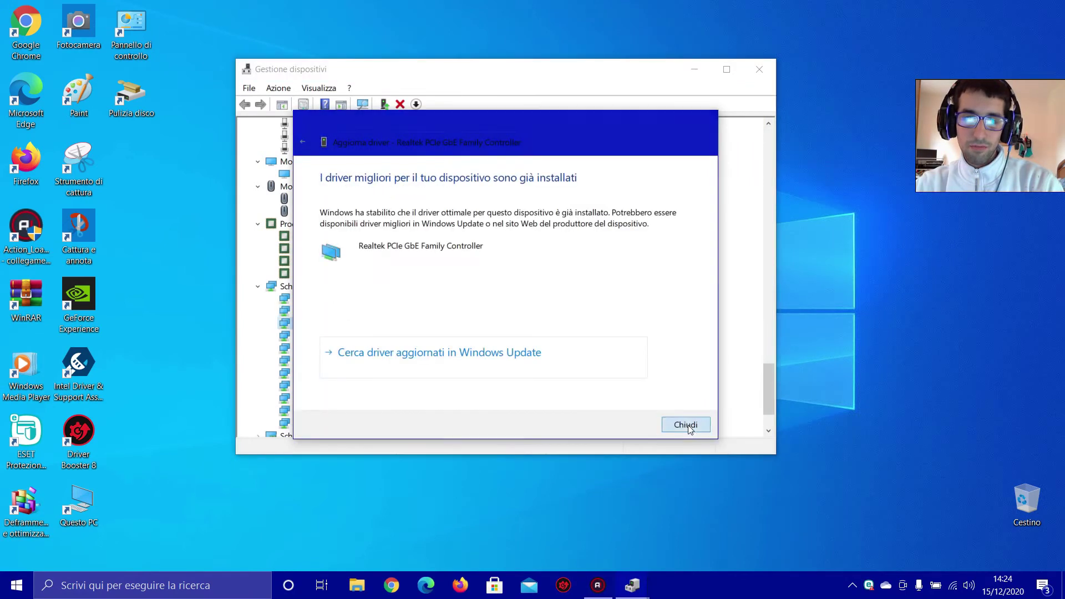
# Run an automatic driver update search for WAN Miniport (IKEv2) and close the wizard.
pyautogui.rightClick(339, 336)
pyautogui.click(389, 348)
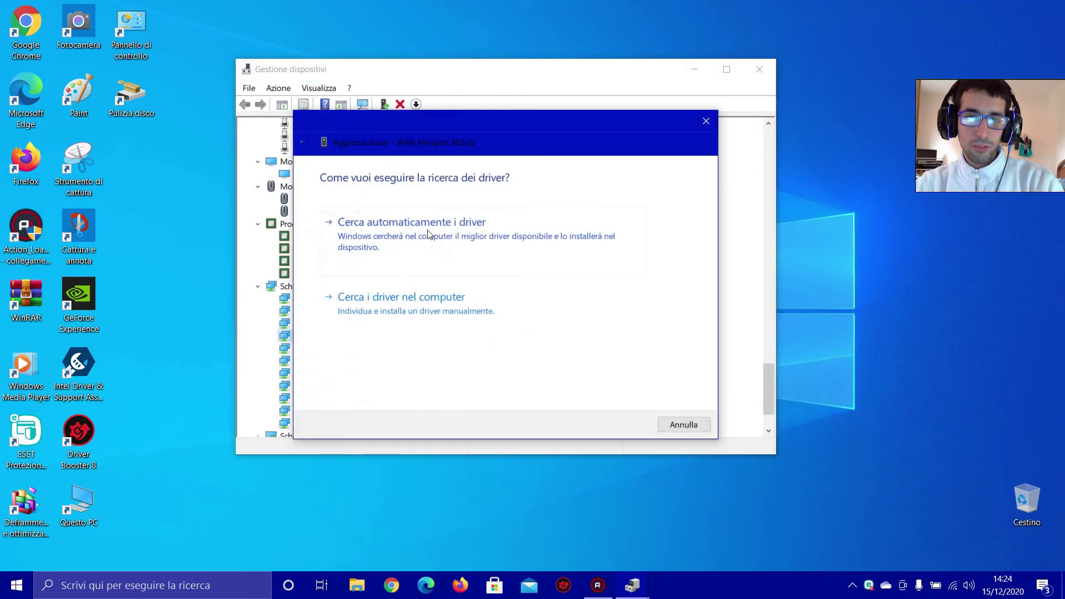
pyautogui.click(433, 223)
pyautogui.click(685, 425)
# Run an automatic driver update search for WAN Miniport (IP) and close the wizard.
pyautogui.scroll(-1, 420, 309)
pyautogui.rightClick(341, 312)
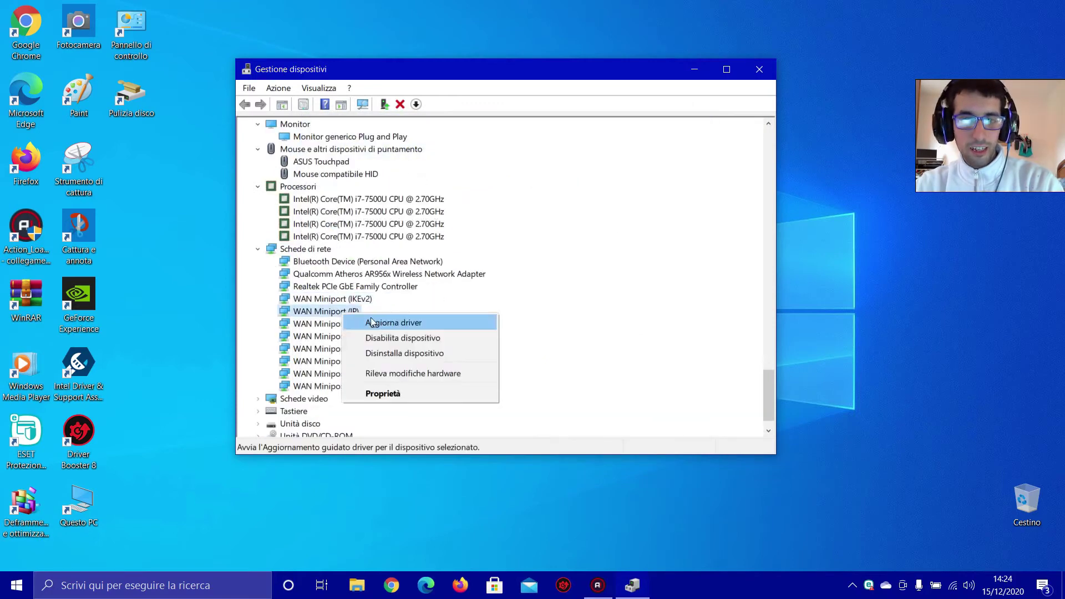
pyautogui.click(389, 324)
pyautogui.click(433, 223)
pyautogui.click(683, 425)
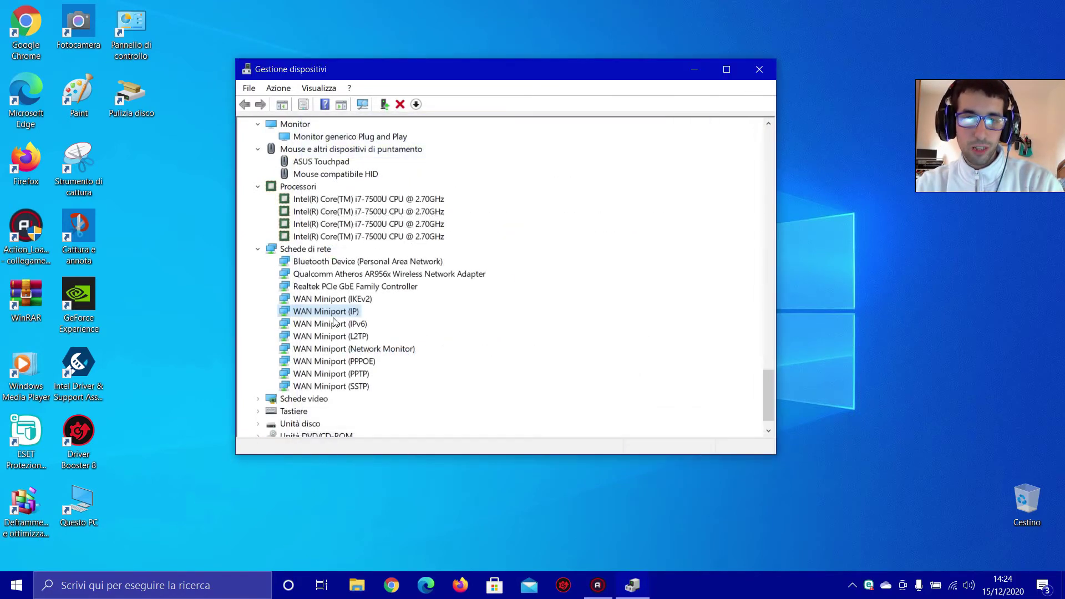
# Run an automatic driver update search for WAN Miniport (IPv6) and close the wizard.
pyautogui.rightClick(340, 323)
pyautogui.click(389, 332)
pyautogui.click(398, 234)
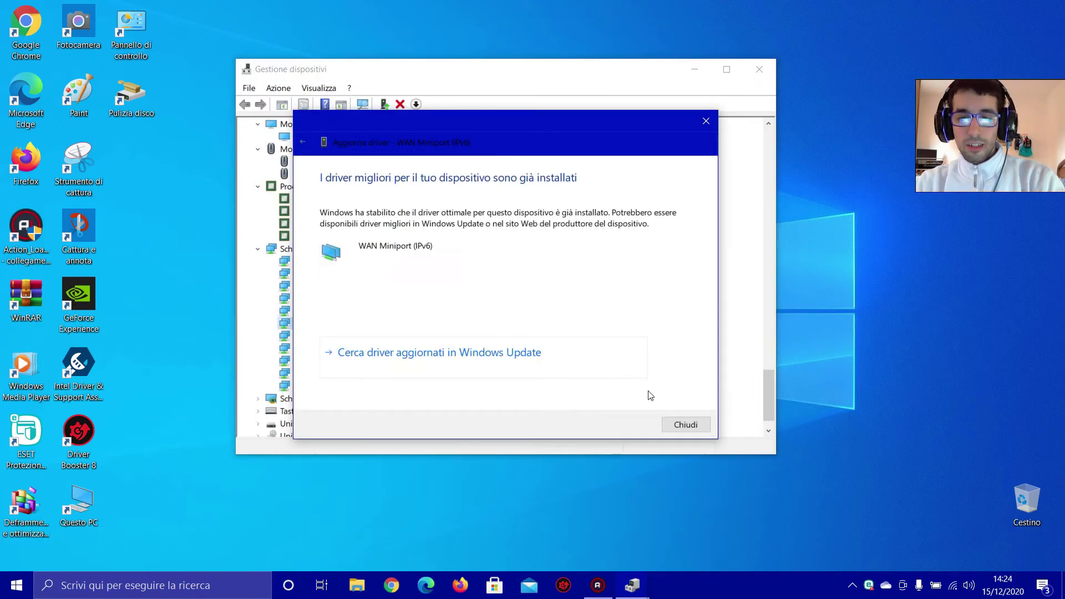
pyautogui.click(684, 425)
# Run an automatic driver update search for WAN Miniport (L2TP) and close the wizard.
pyautogui.rightClick(344, 337)
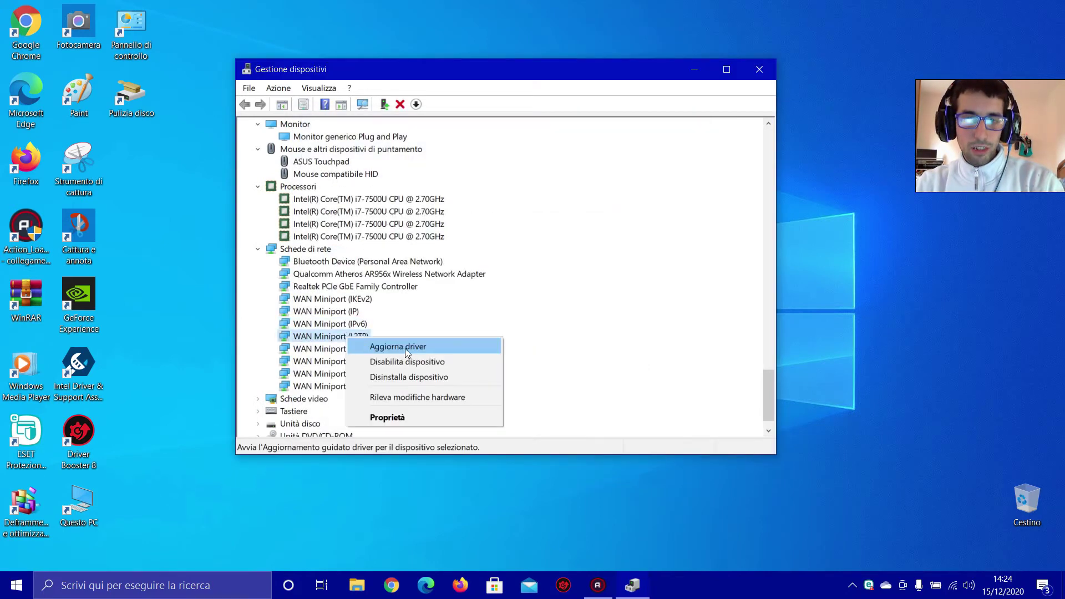
pyautogui.click(405, 348)
pyautogui.click(452, 229)
pyautogui.click(684, 425)
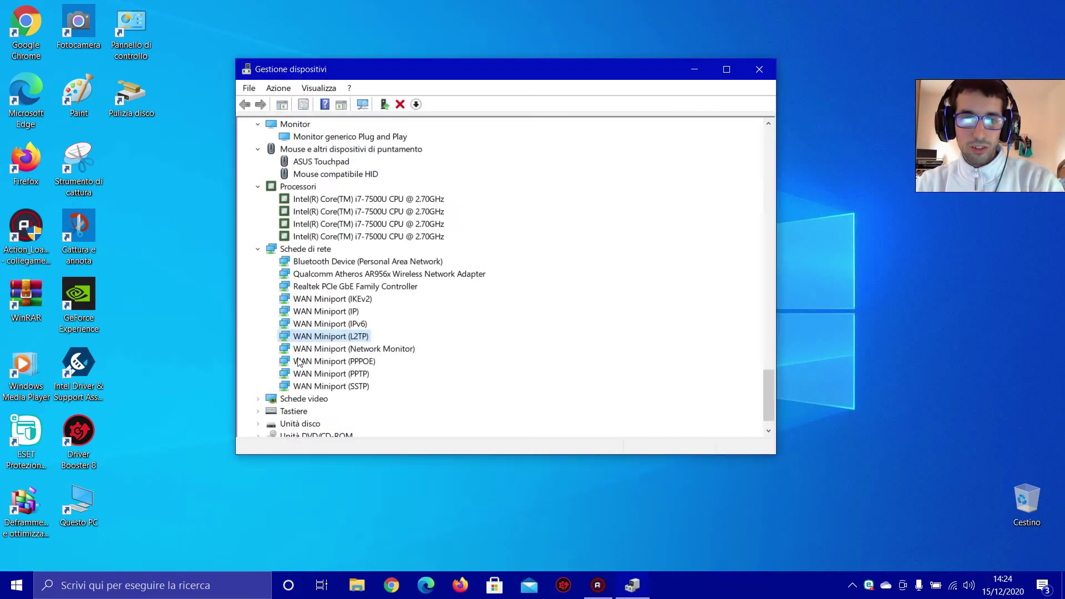
# Run an automatic driver update search for WAN Miniport (Network Monitor) and close the wizard.
pyautogui.rightClick(344, 350)
pyautogui.click(405, 361)
pyautogui.click(412, 236)
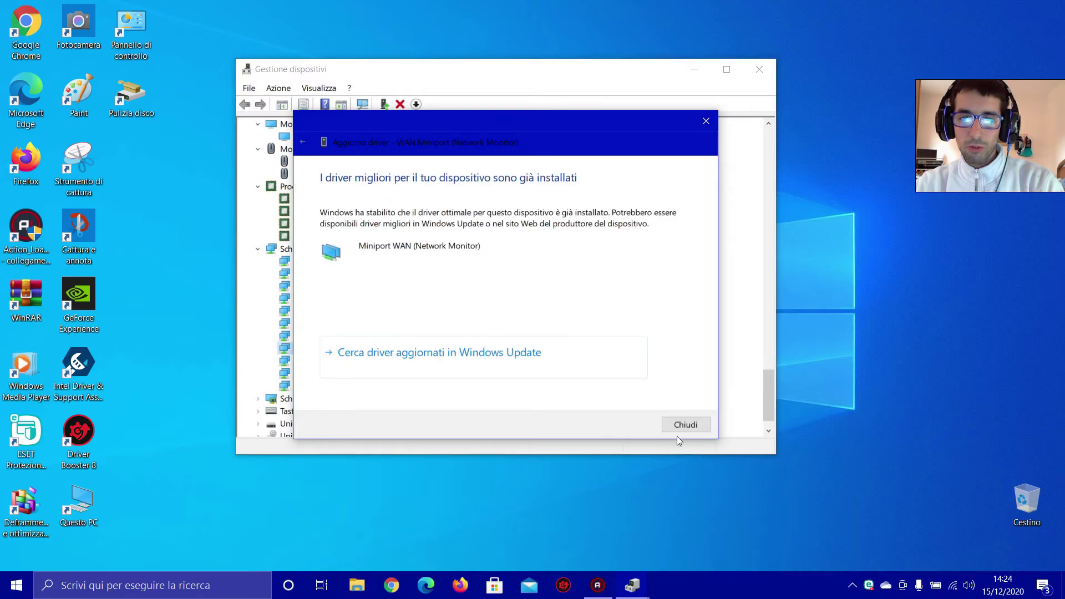
pyautogui.click(684, 425)
# Run an automatic driver update search for WAN Miniport (PPPOE) and close the wizard.
pyautogui.rightClick(352, 364)
pyautogui.click(407, 374)
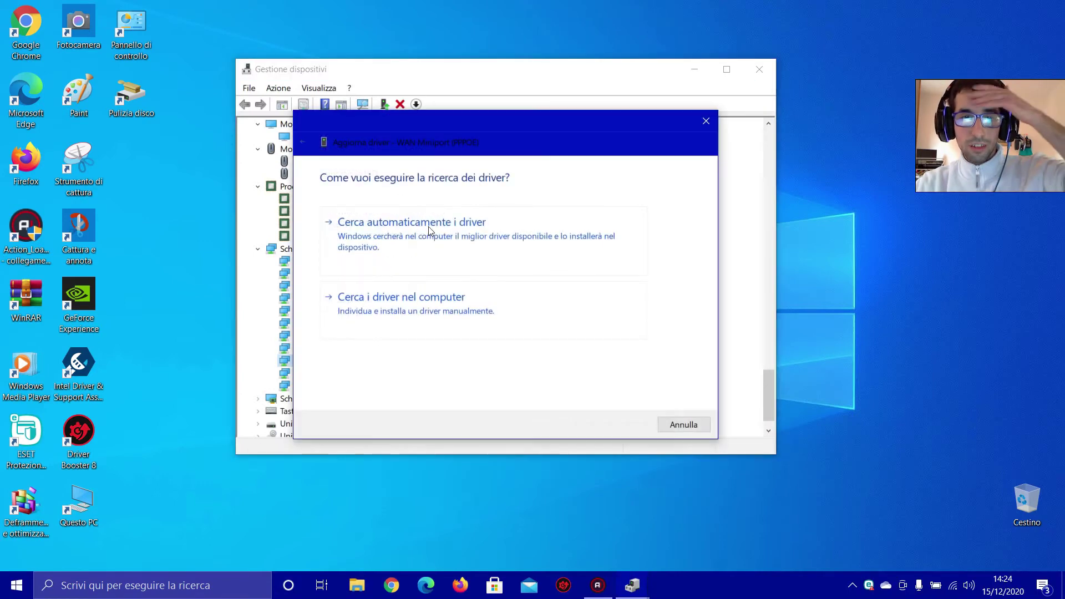
pyautogui.click(428, 227)
pyautogui.click(684, 425)
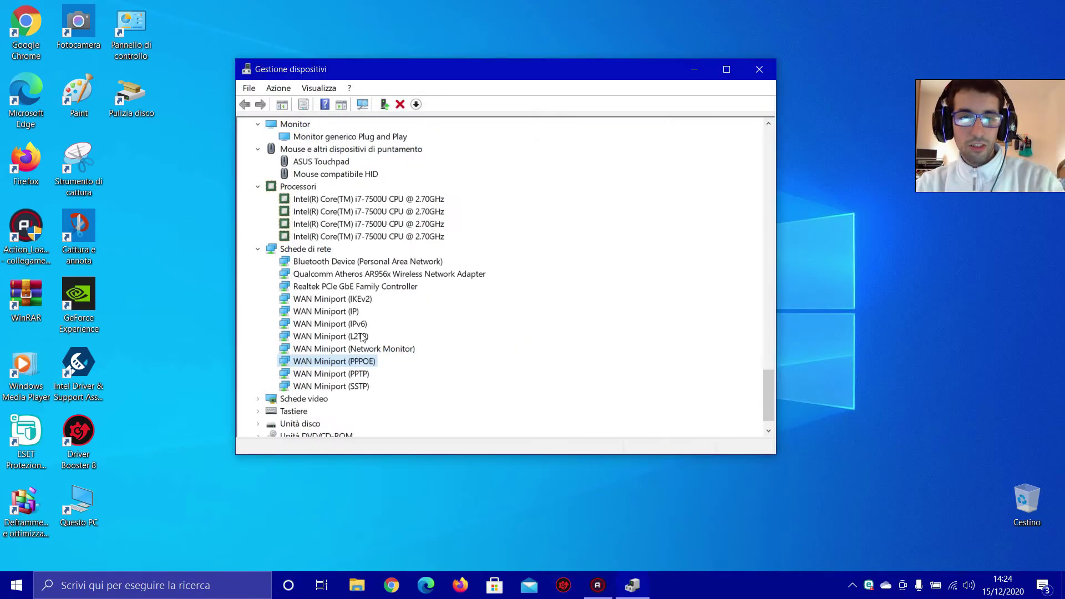
# Run an automatic driver update search for WAN Miniport (PPTP) and close the wizard.
pyautogui.rightClick(349, 374)
pyautogui.click(390, 382)
pyautogui.click(428, 228)
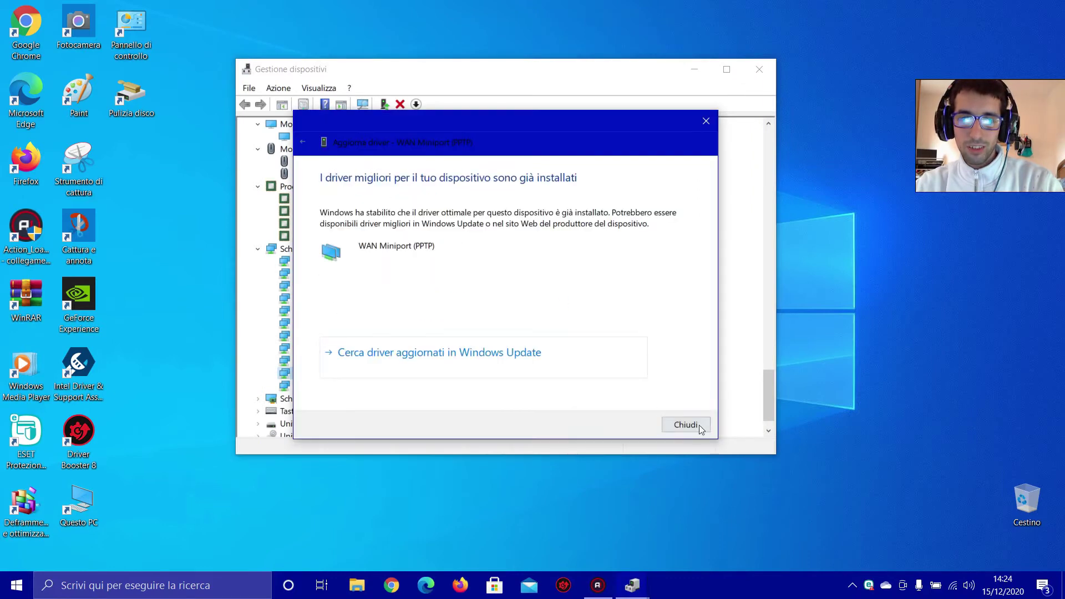
pyautogui.click(686, 425)
# Run an automatic driver update search for WAN Miniport (SSTP) and close the wizard.
pyautogui.rightClick(348, 386)
pyautogui.click(400, 394)
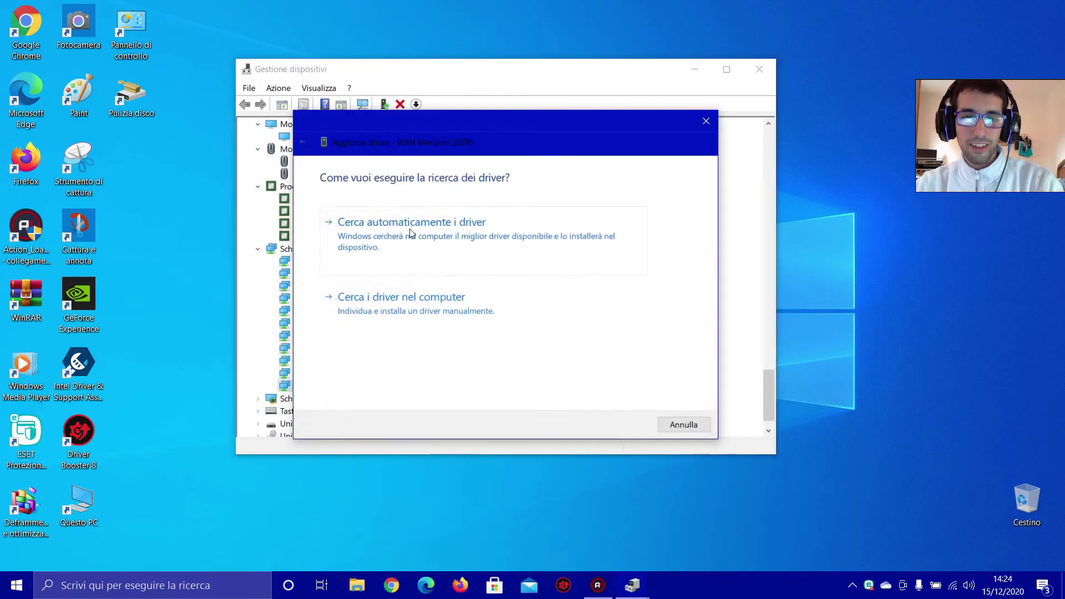
pyautogui.click(410, 233)
pyautogui.click(686, 425)
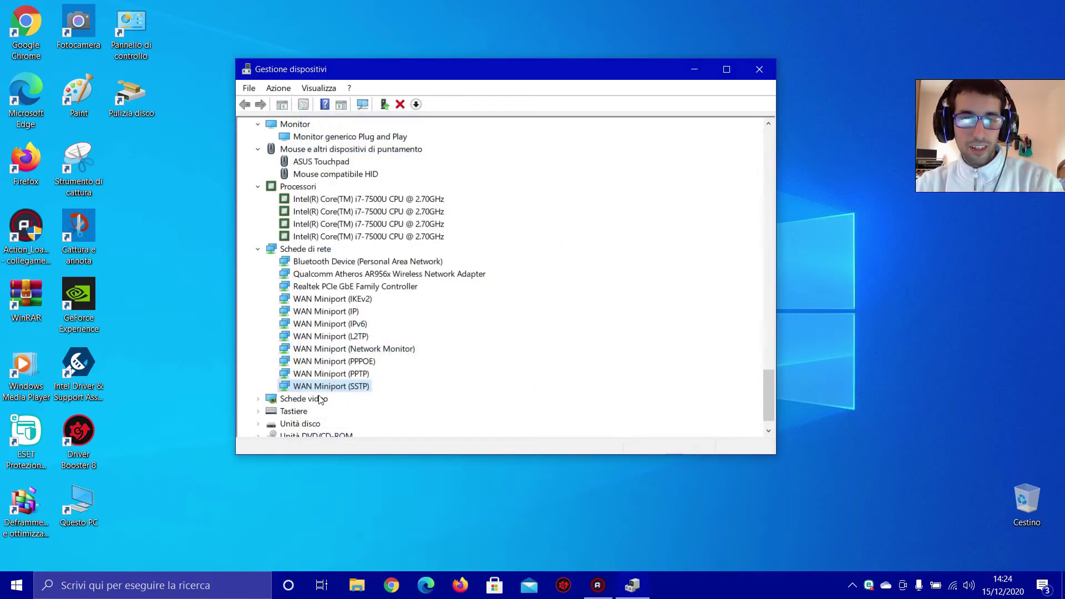
# Expand Schede video, run an automatic driver update search for Intel(R) HD Graphics 620 and close the wizard.
pyautogui.scroll(-1, 300, 395)
pyautogui.doubleClick(304, 375)
pyautogui.rightClick(349, 387)
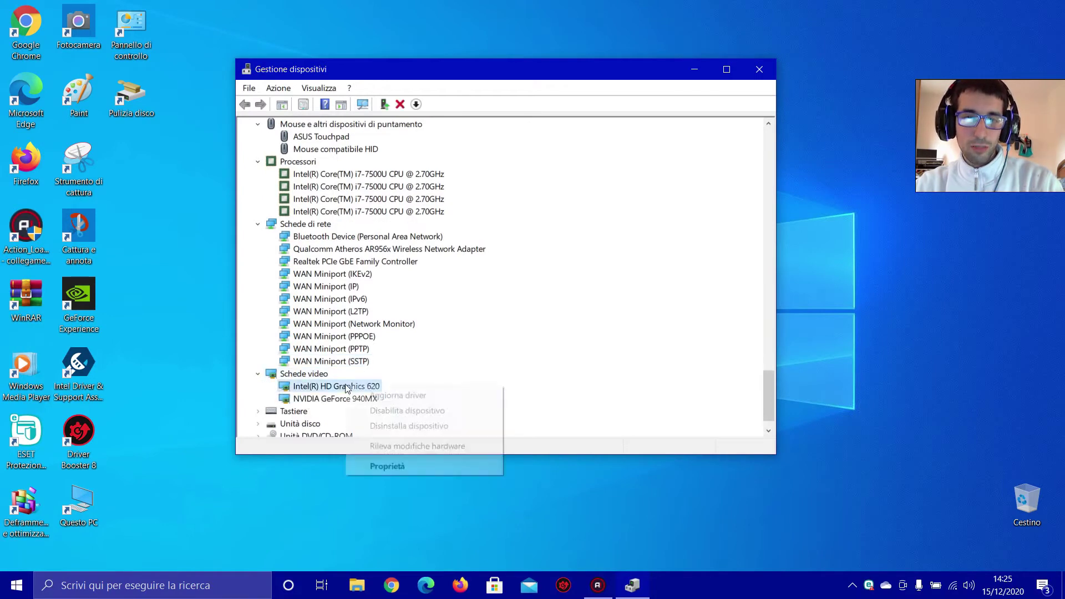
pyautogui.click(399, 394)
pyautogui.click(412, 246)
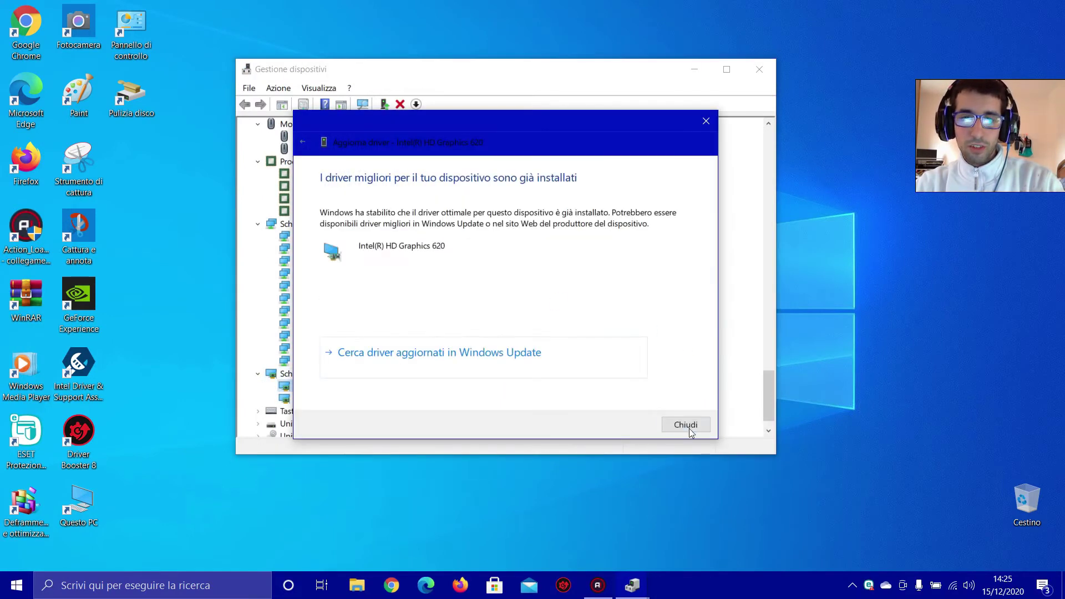
pyautogui.click(686, 425)
# Run an automatic driver update search for NVIDIA GeForce 940MX and close the wizard.
pyautogui.rightClick(344, 400)
pyautogui.click(388, 406)
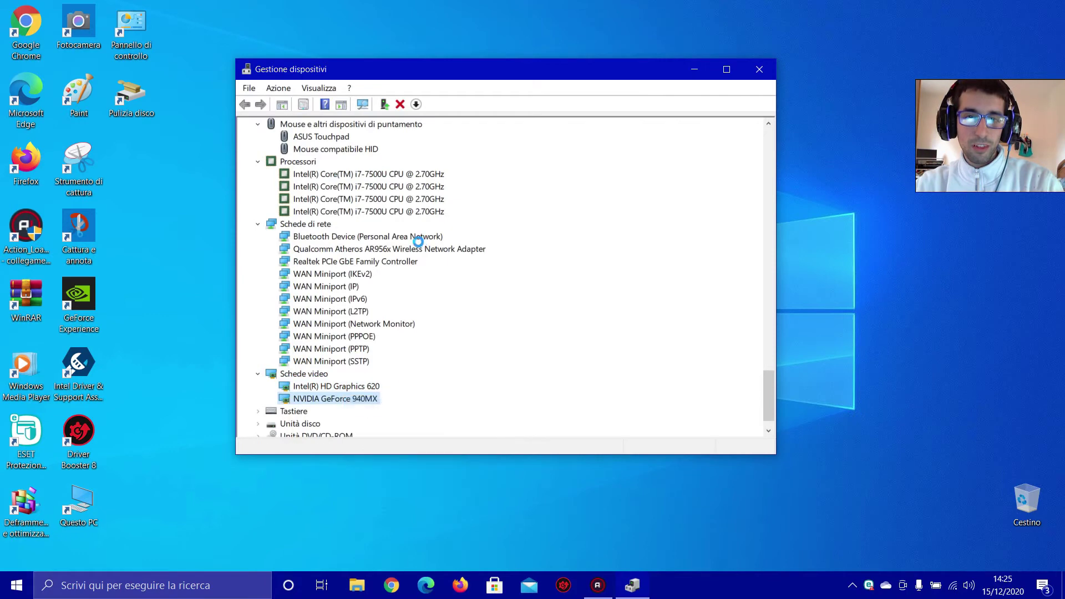
pyautogui.click(405, 230)
pyautogui.click(686, 425)
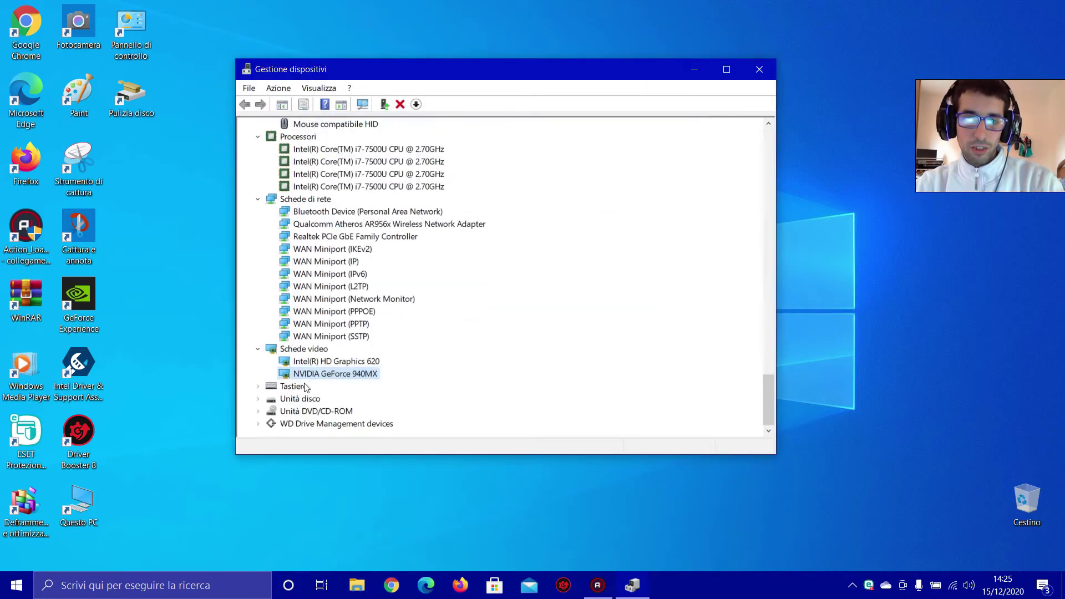
# Expand Tastiere, run an automatic driver update search for the Tastiera PS/2 avanzata PC/AT (101/102 tasti) and close the wizard.
pyautogui.doubleClick(294, 411)
pyautogui.scroll(-1, 361, 376)
pyautogui.rightClick(399, 387)
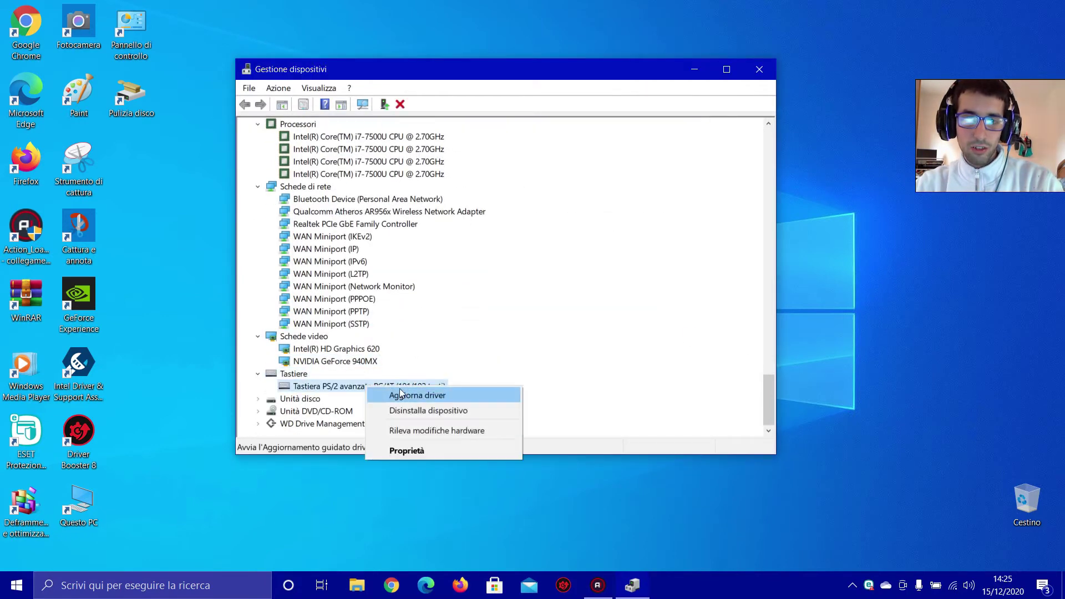
pyautogui.click(438, 394)
pyautogui.click(405, 230)
pyautogui.click(697, 428)
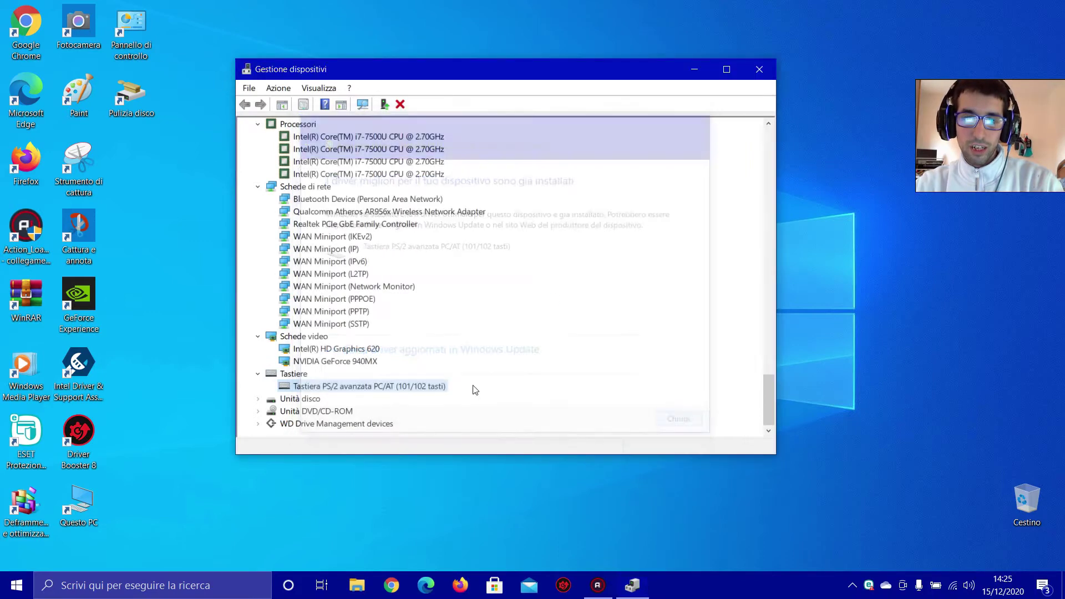
# Expand Unità disco, run an automatic driver update search for the ST1000LM035-1RK172 disk and close the wizard.
pyautogui.doubleClick(328, 398)
pyautogui.scroll(-1, 328, 398)
pyautogui.rightClick(333, 387)
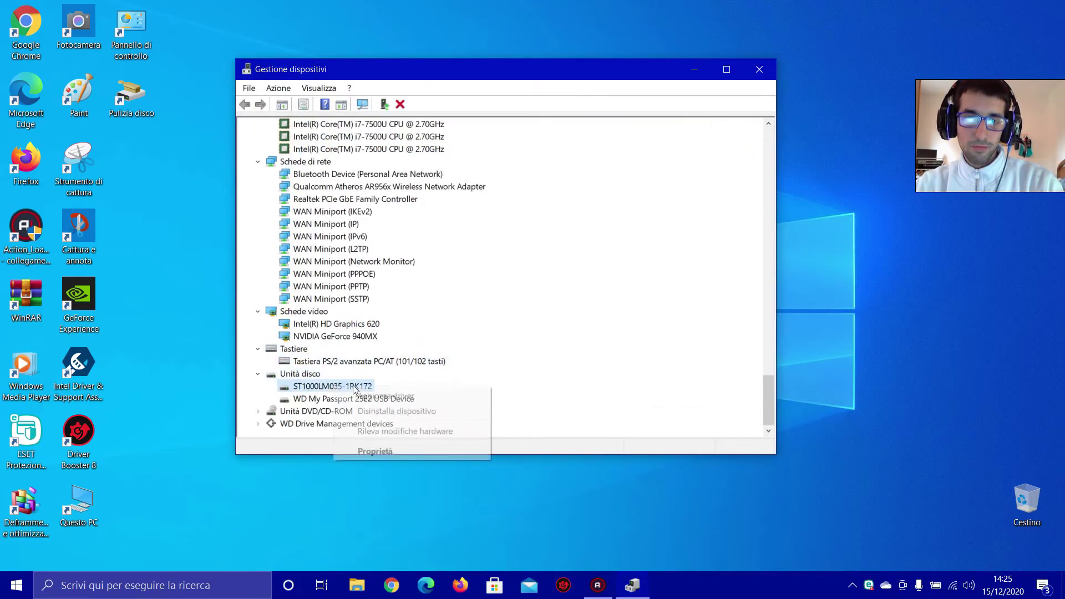
pyautogui.click(366, 394)
pyautogui.click(405, 230)
pyautogui.click(702, 430)
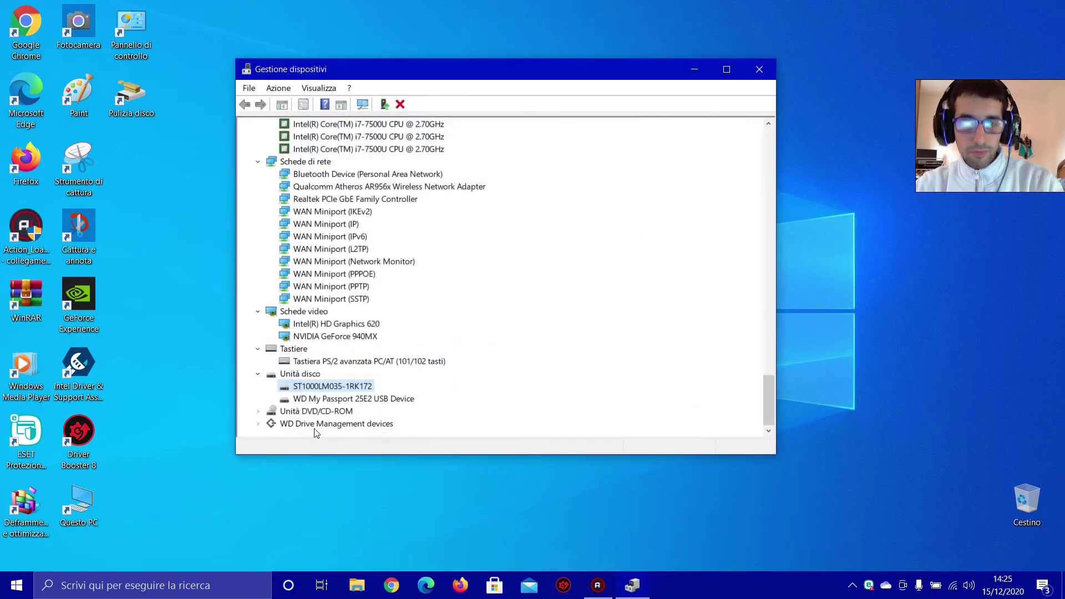
# Run an automatic driver update search for WD My Passport 25E2 USB Device and close the wizard.
pyautogui.rightClick(356, 399)
pyautogui.click(383, 409)
pyautogui.click(427, 269)
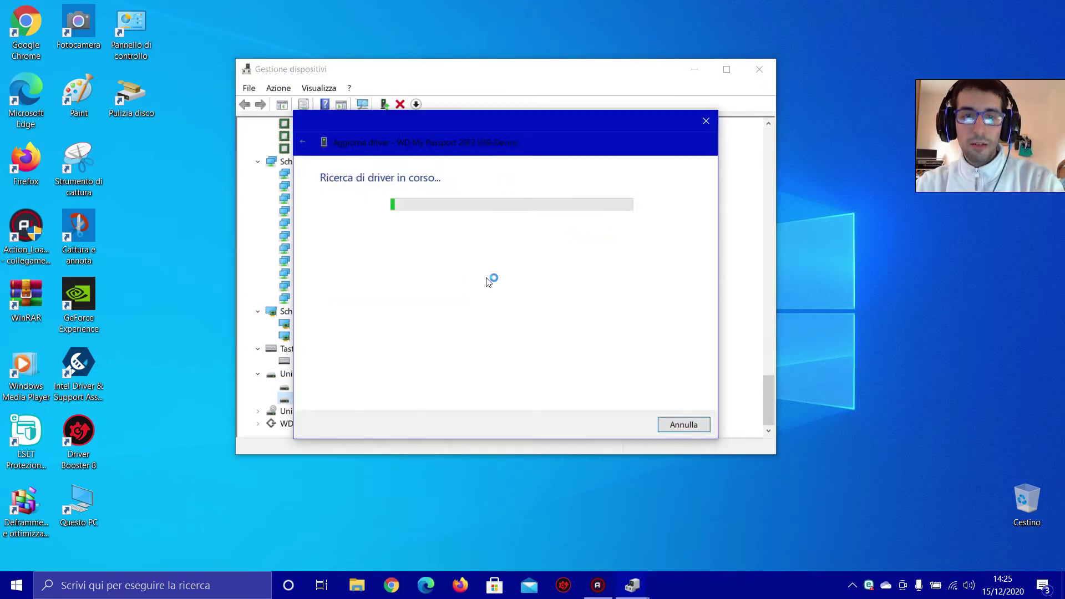
pyautogui.click(685, 427)
# Expand Unità DVD/CD-ROM, run an automatic driver update search for Slimtype DVD A DA8AESH and close the wizard.
pyautogui.click(327, 412)
pyautogui.doubleClick(327, 414)
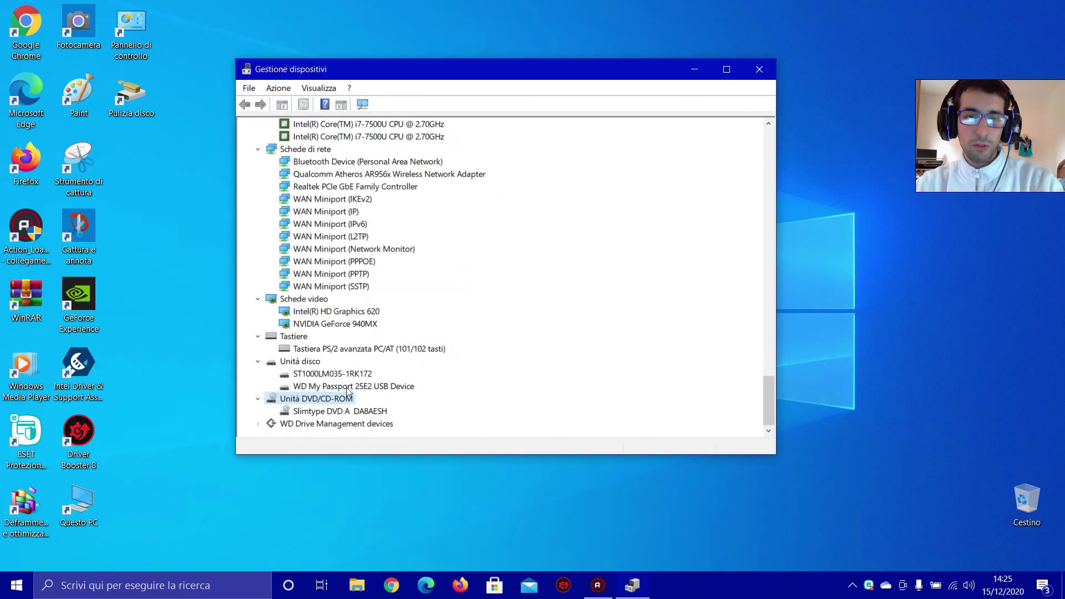
pyautogui.rightClick(335, 409)
pyautogui.click(399, 422)
pyautogui.click(422, 221)
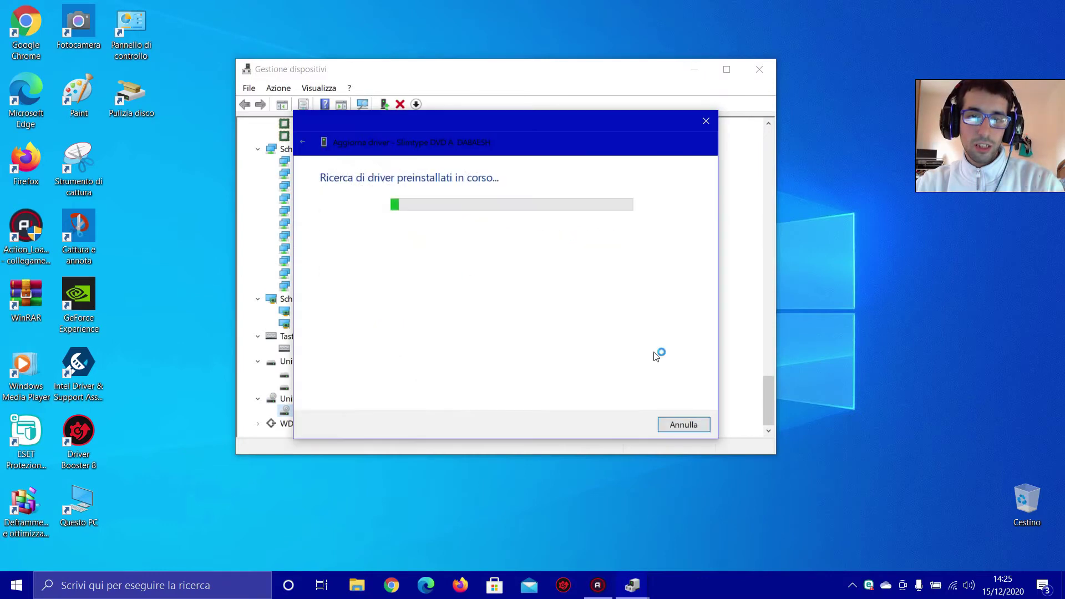
pyautogui.click(678, 421)
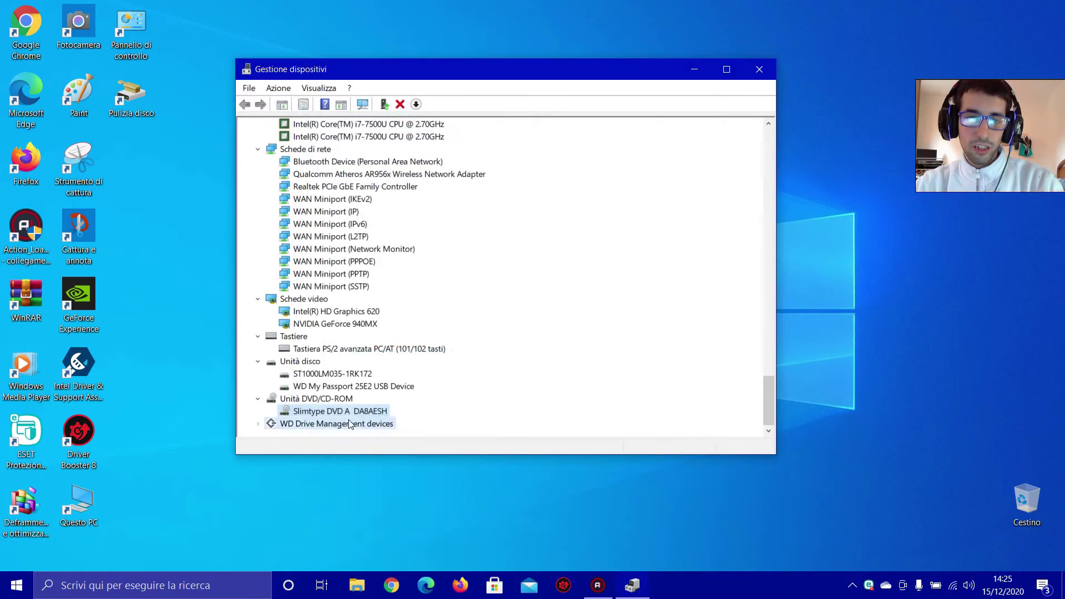
# Expand WD Drive Management devices, run an automatic driver update search for WD SES Device and close the wizard.
pyautogui.scroll(-1, 322, 421)
pyautogui.rightClick(350, 424)
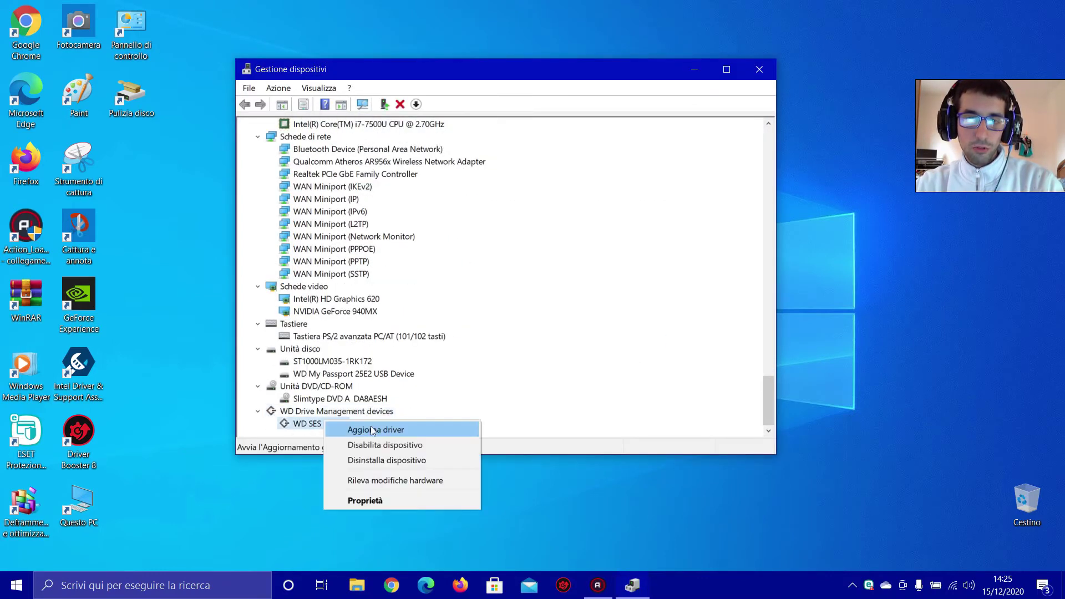
pyautogui.click(394, 428)
pyautogui.click(464, 237)
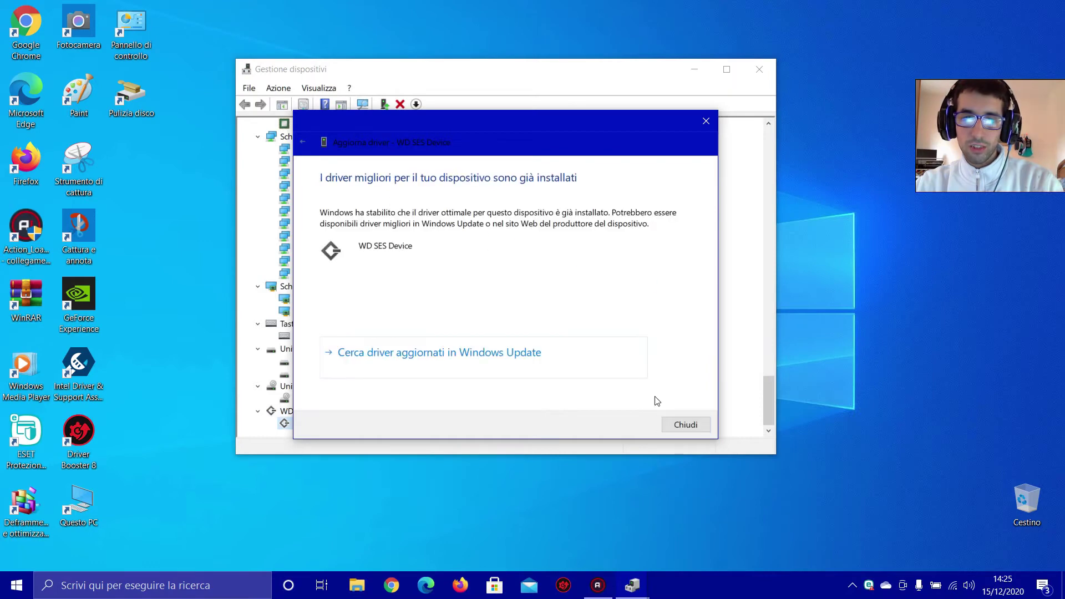
pyautogui.click(686, 424)
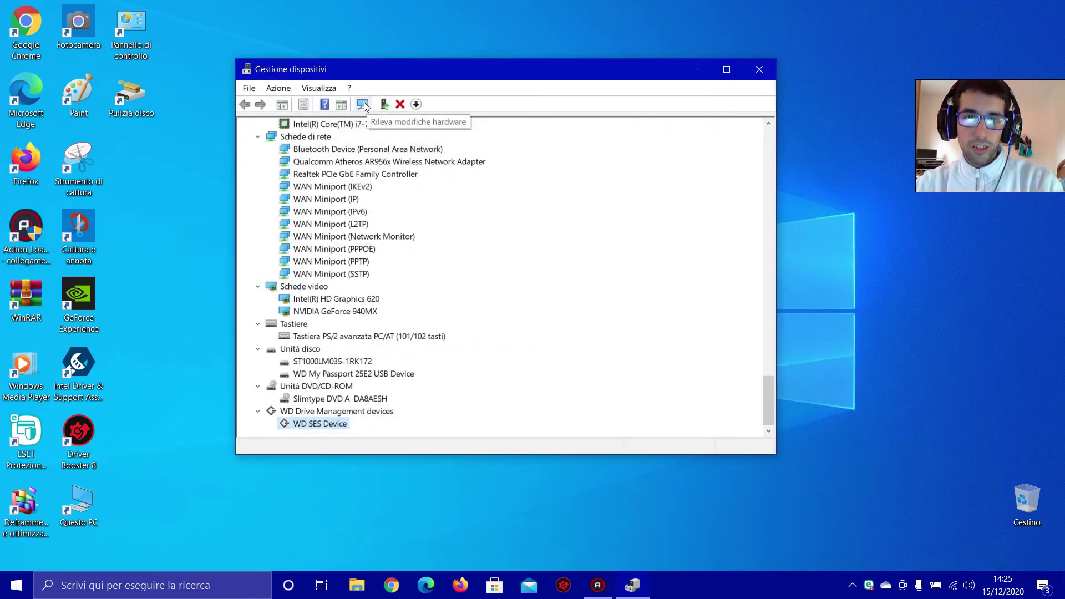
# Scan the computer for hardware changes and close Device Manager.
pyautogui.click(363, 104)
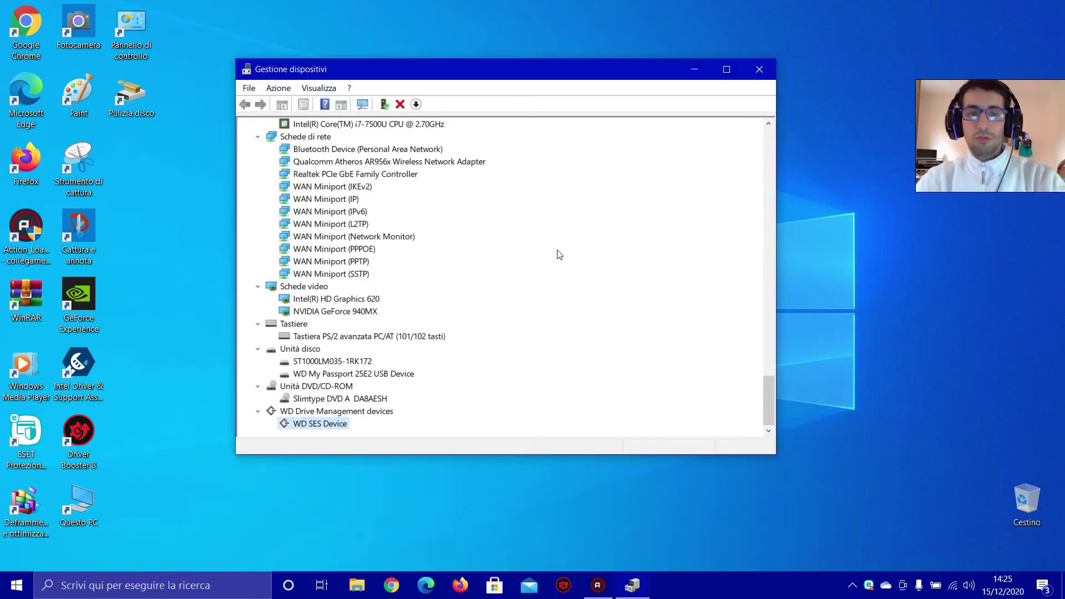
pyautogui.click(759, 69)
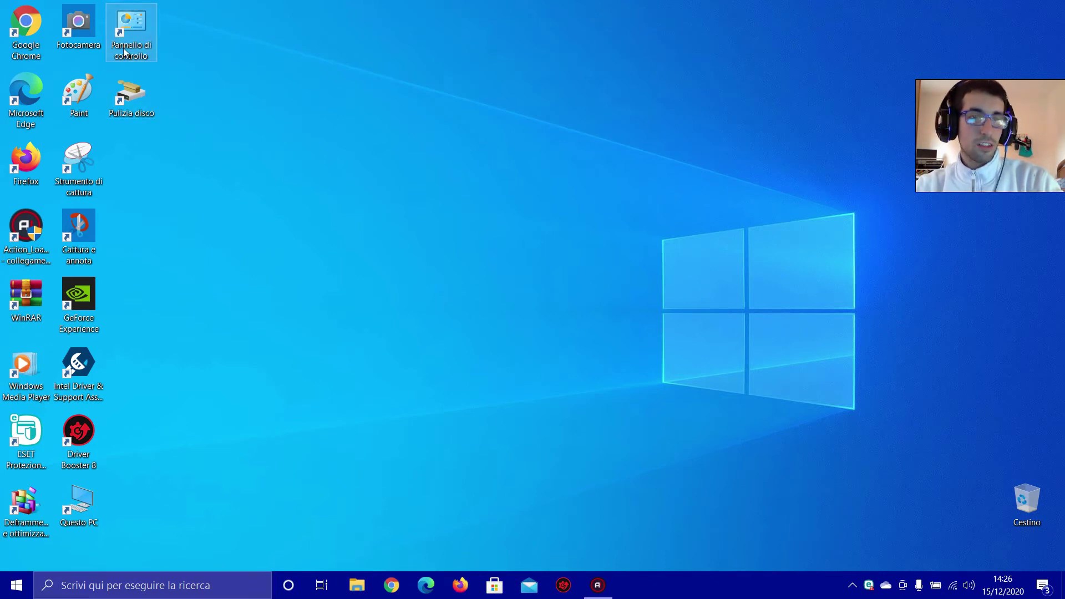
pyautogui.moveTo(201, 175)
pyautogui.mouseDown()
pyautogui.moveTo(123, 89)
pyautogui.moveTo(165, 149)
pyautogui.mouseUp()
# Search Windows for "pulizia", open Pulizia disco and move its drive selection dialog higher on the desktop.
pyautogui.click(202, 594)
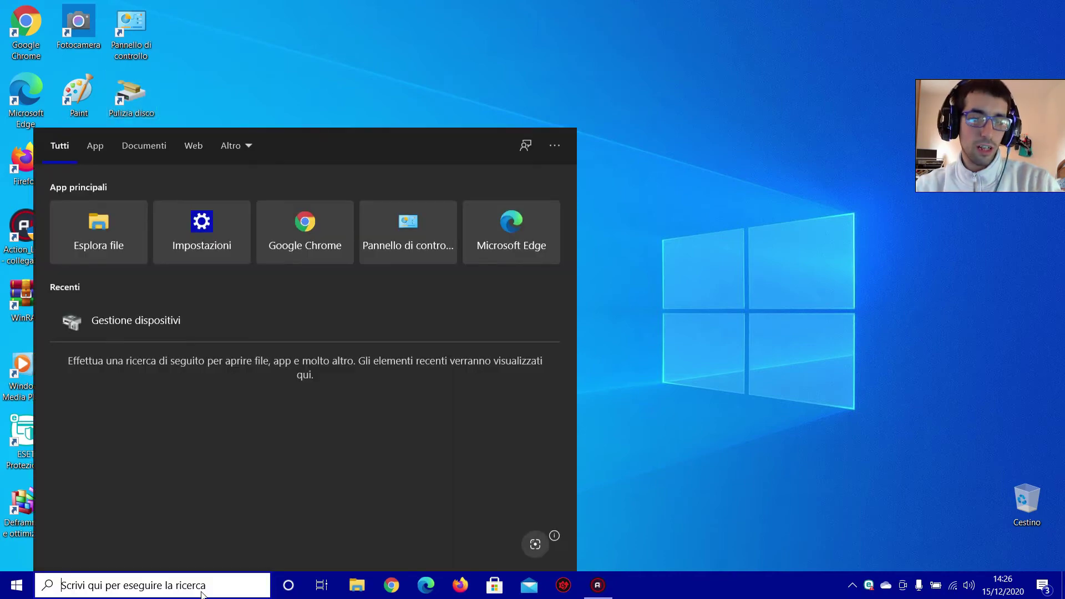
pyautogui.write('pulizia')
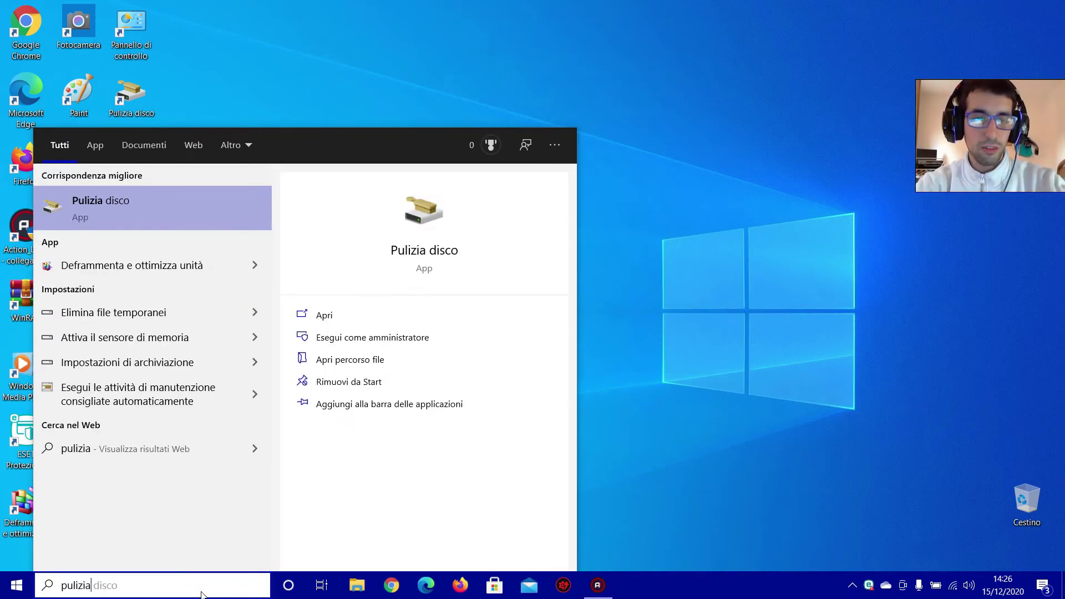
pyautogui.click(110, 211)
pyautogui.moveTo(527, 233); pyautogui.dragTo(514, 179)
# Choose the My Passport (D:) external drive as the unit to clean in Pulizia disco.
pyautogui.click(518, 238)
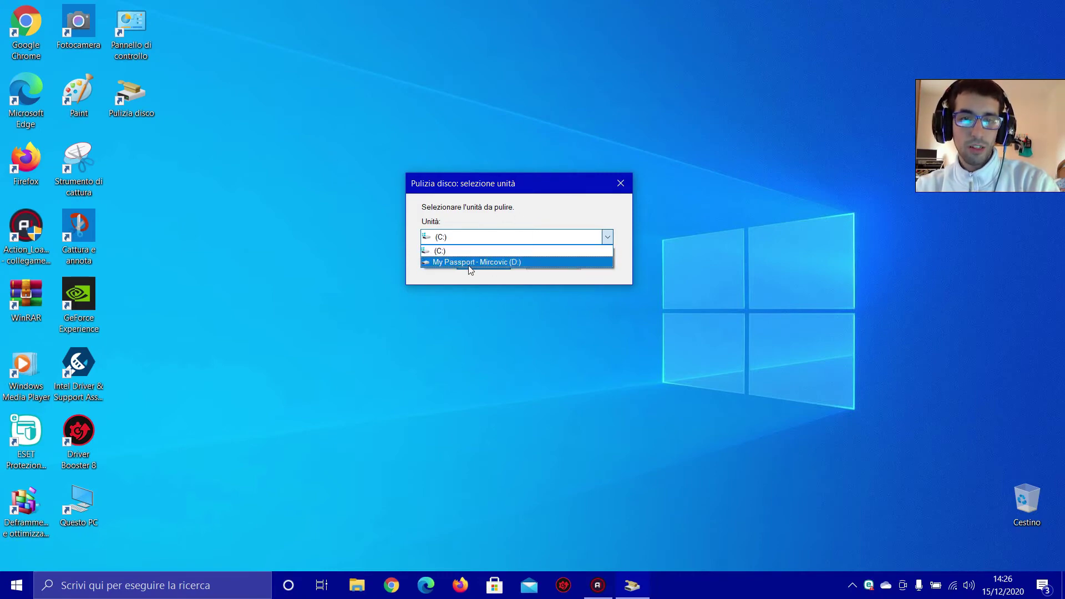
pyautogui.click(443, 253)
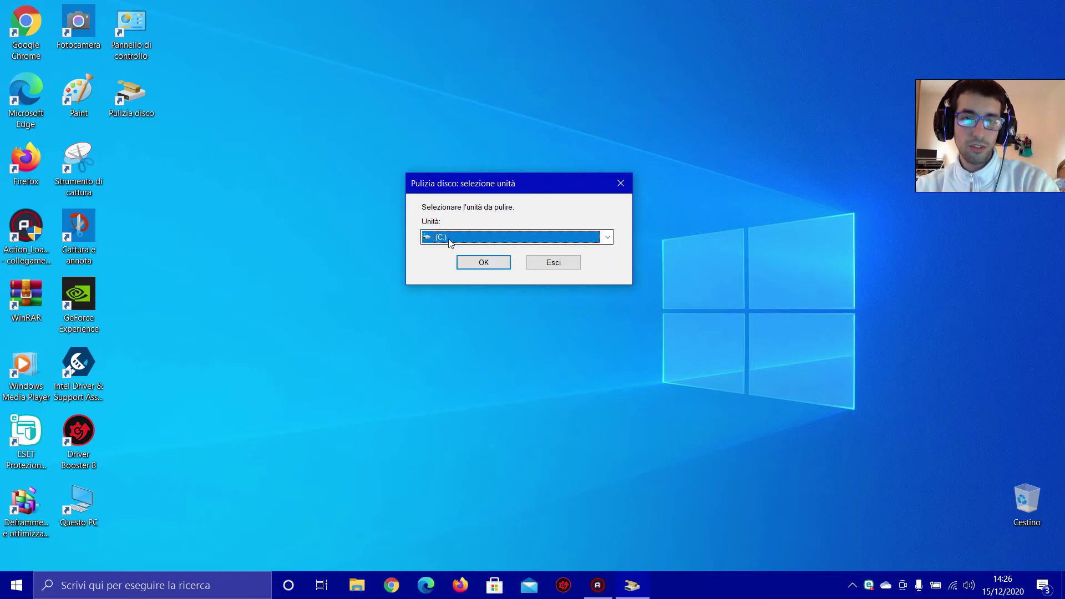
pyautogui.click(488, 239)
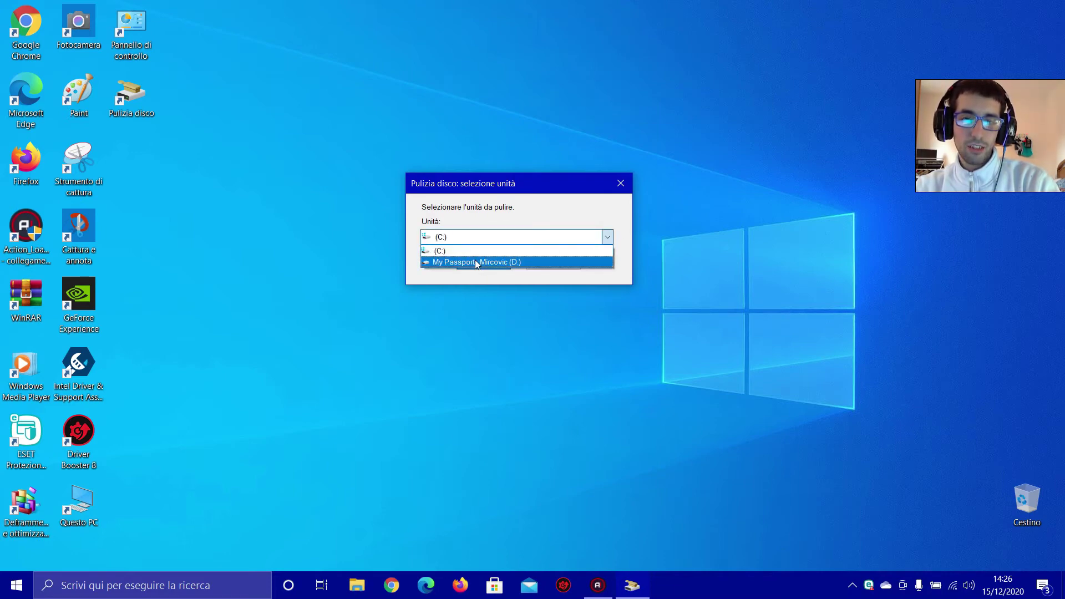
pyautogui.click(476, 262)
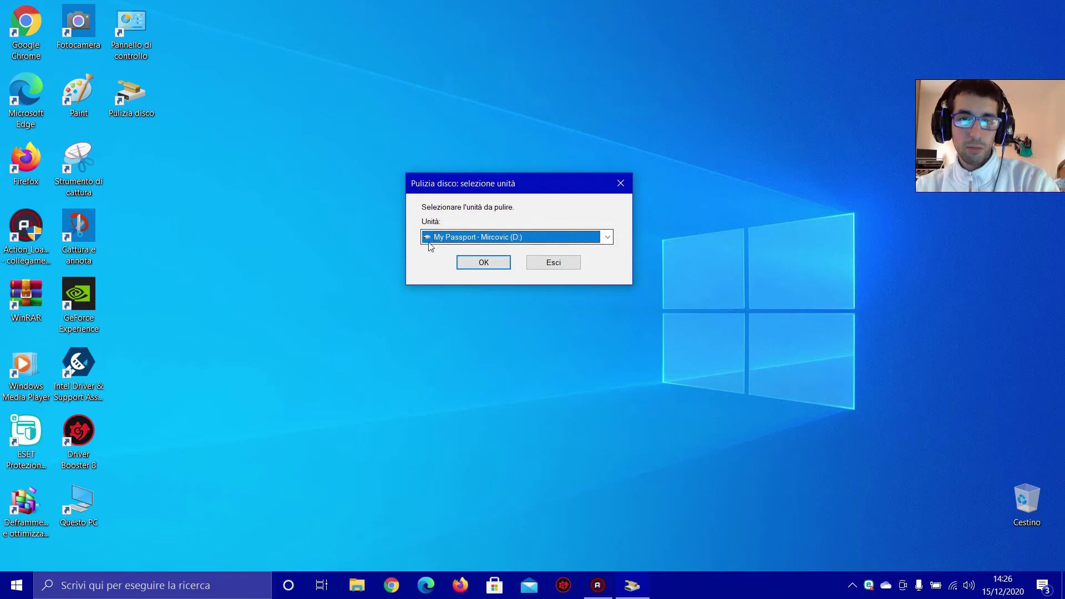
# Choose drive (C:) as the unit to clean, open its cleanup window and move it toward the middle of the desktop.
pyautogui.click(488, 237)
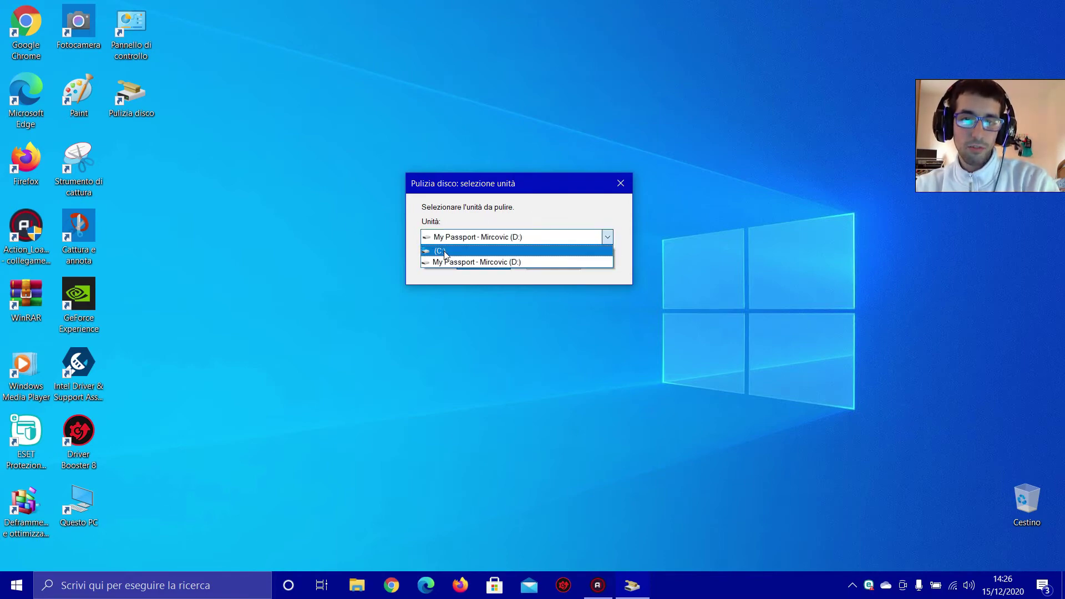
pyautogui.click(445, 253)
pyautogui.click(483, 260)
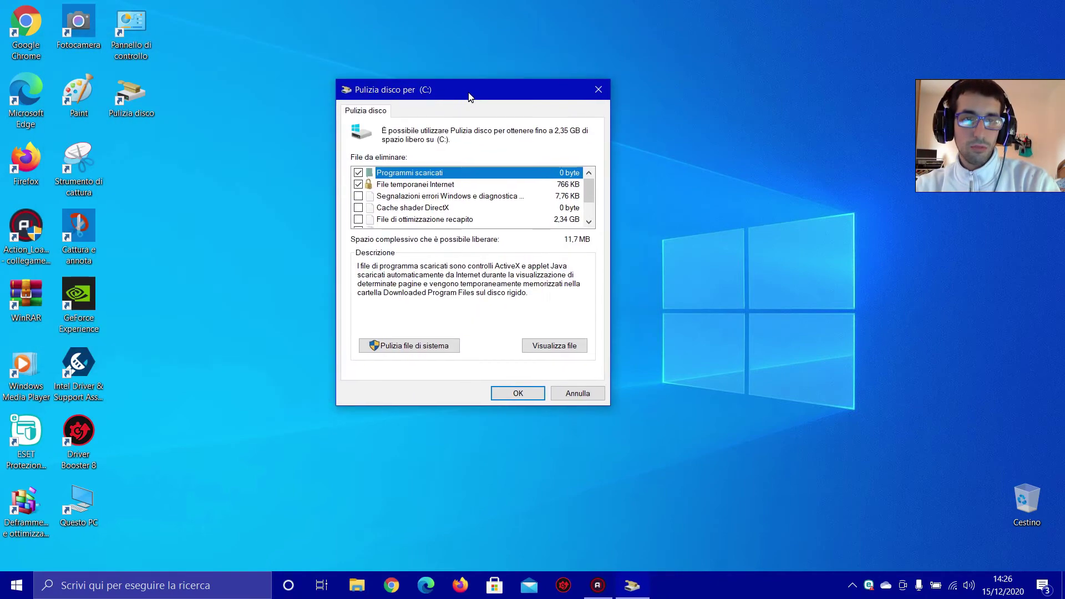
pyautogui.moveTo(168, 47); pyautogui.dragTo(464, 87)
# Tick all remaining file categories for deletion on drive (C:), including Cache shader DirectX, File di ottimizzazione recapito and File temporanei, and review the list.
pyautogui.click(358, 208)
pyautogui.click(358, 219)
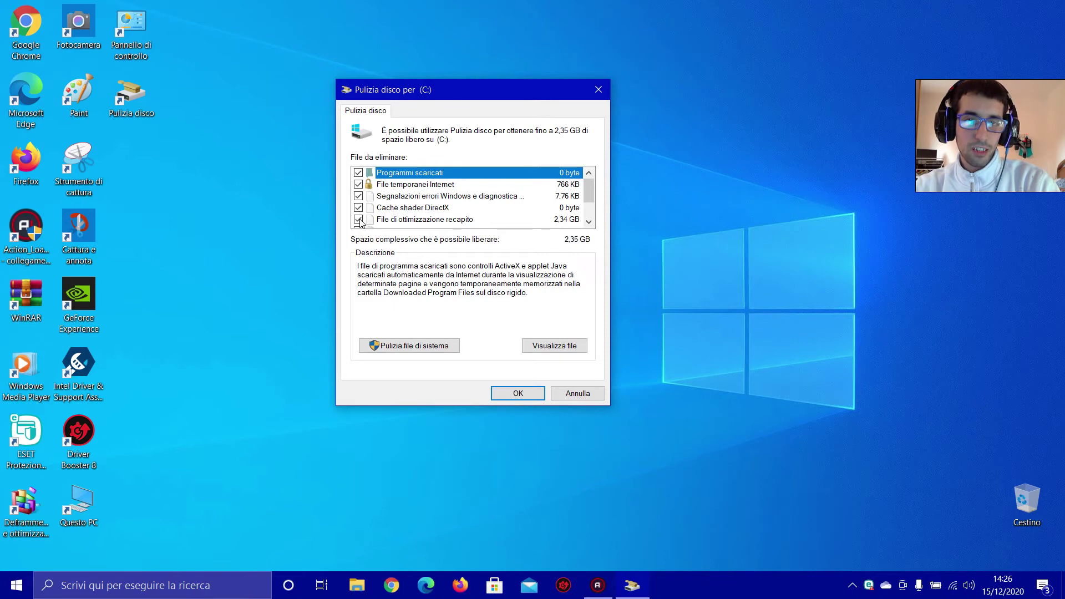
pyautogui.scroll(-1, 360, 220)
pyautogui.click(359, 208)
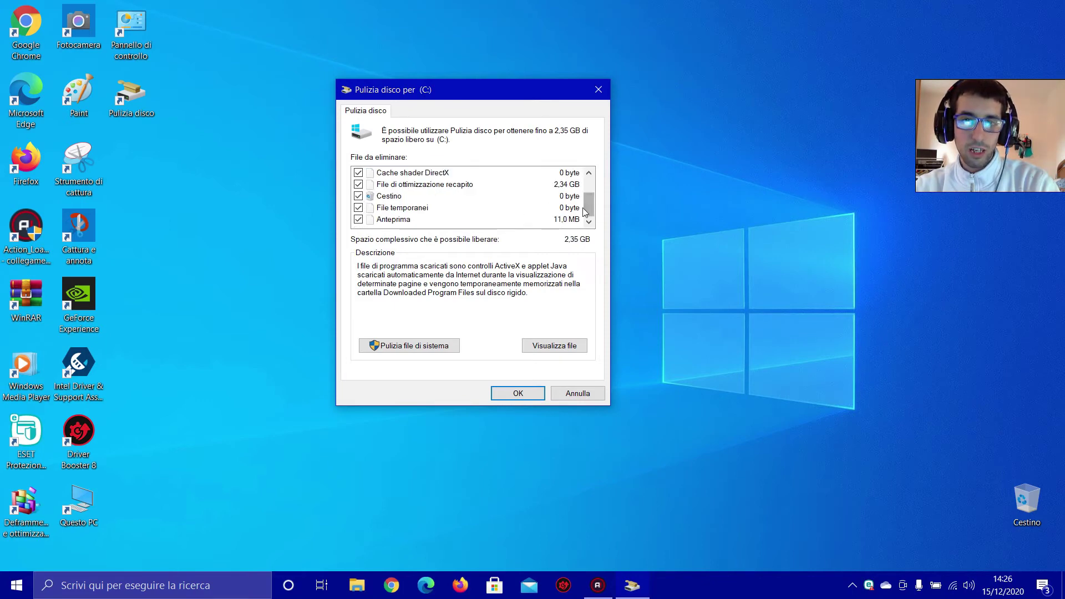
pyautogui.scroll(1, 585, 206)
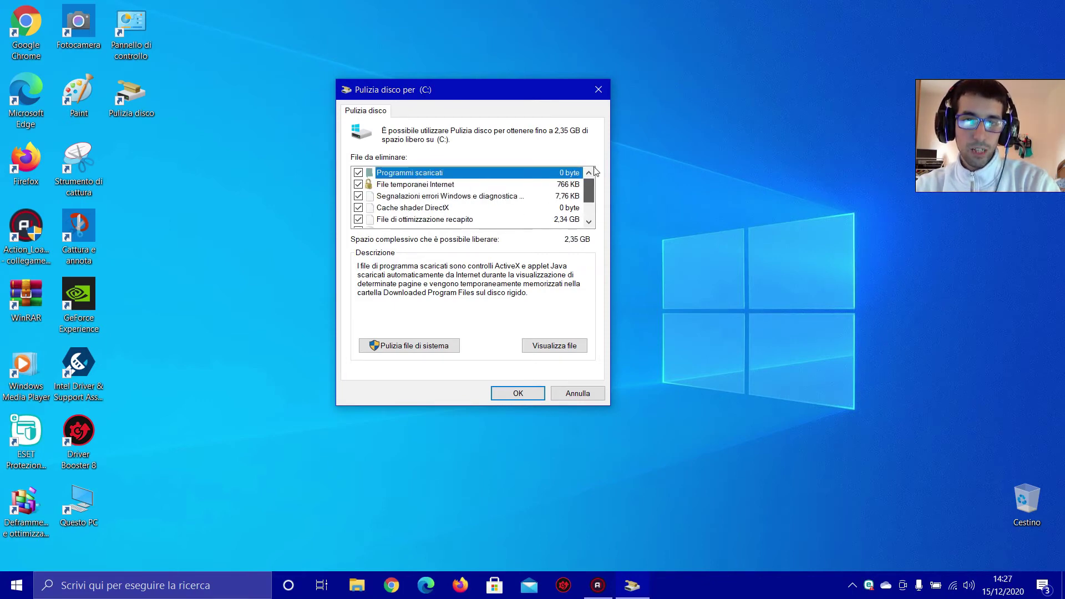
pyautogui.scroll(-1, 593, 178)
pyautogui.scroll(1, 591, 179)
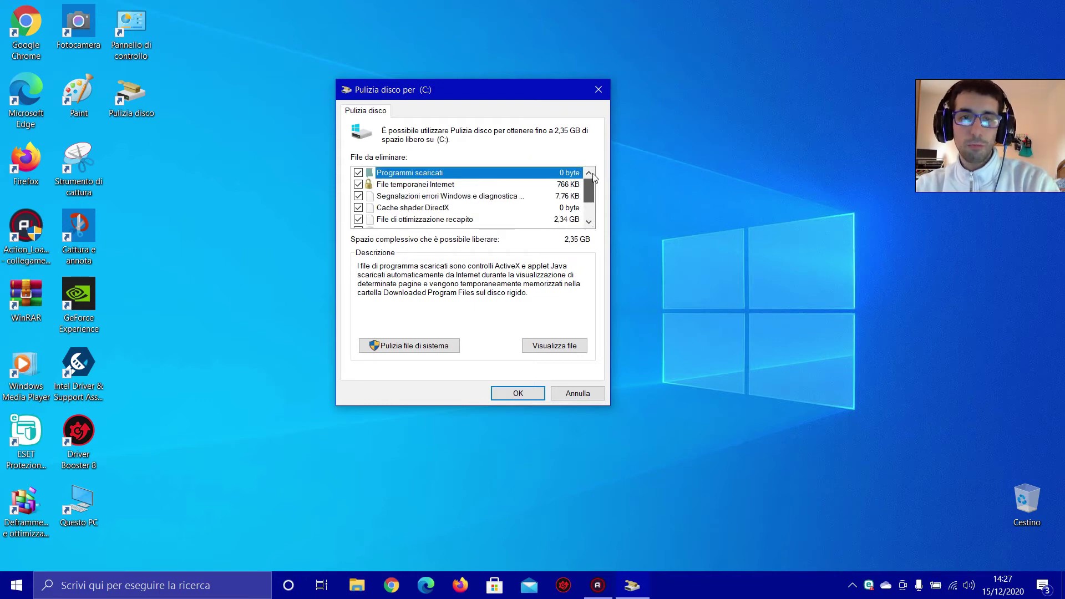
pyautogui.scroll(-1, 592, 189)
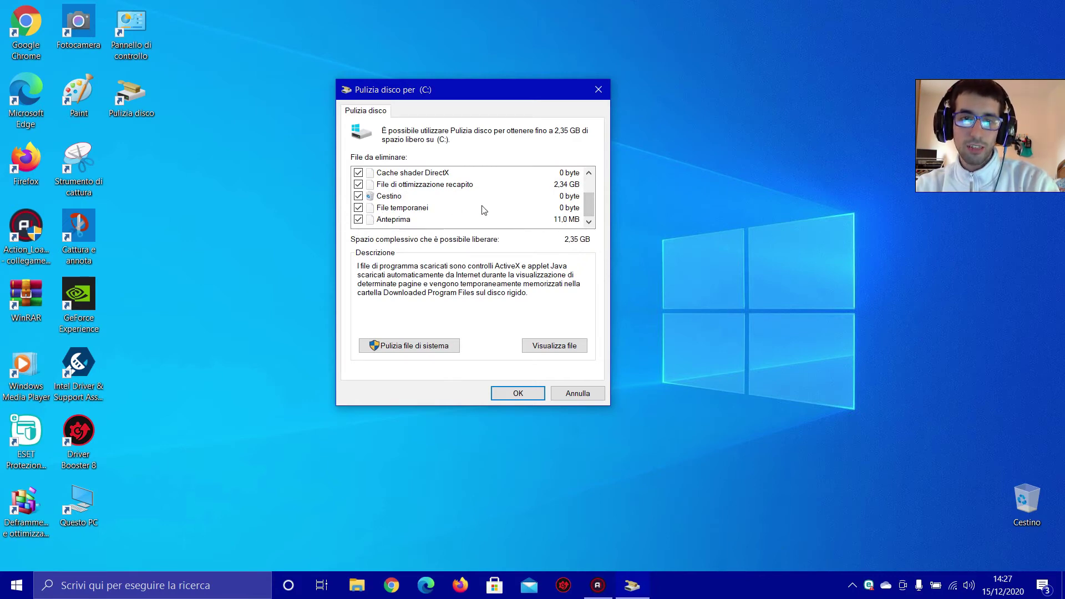
pyautogui.moveTo(584, 211)
pyautogui.mouseDown()
pyautogui.moveTo(588, 176)
pyautogui.moveTo(584, 207)
pyautogui.mouseUp()
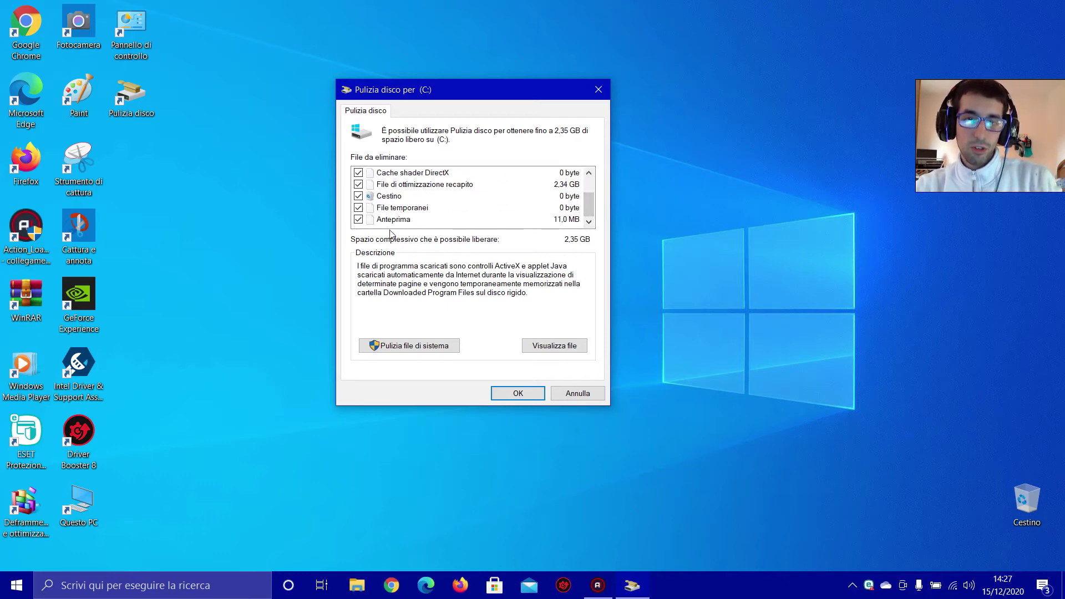
pyautogui.moveTo(489, 93)
pyautogui.mouseDown()
pyautogui.moveTo(564, 85)
pyautogui.moveTo(495, 87)
pyautogui.mouseUp()
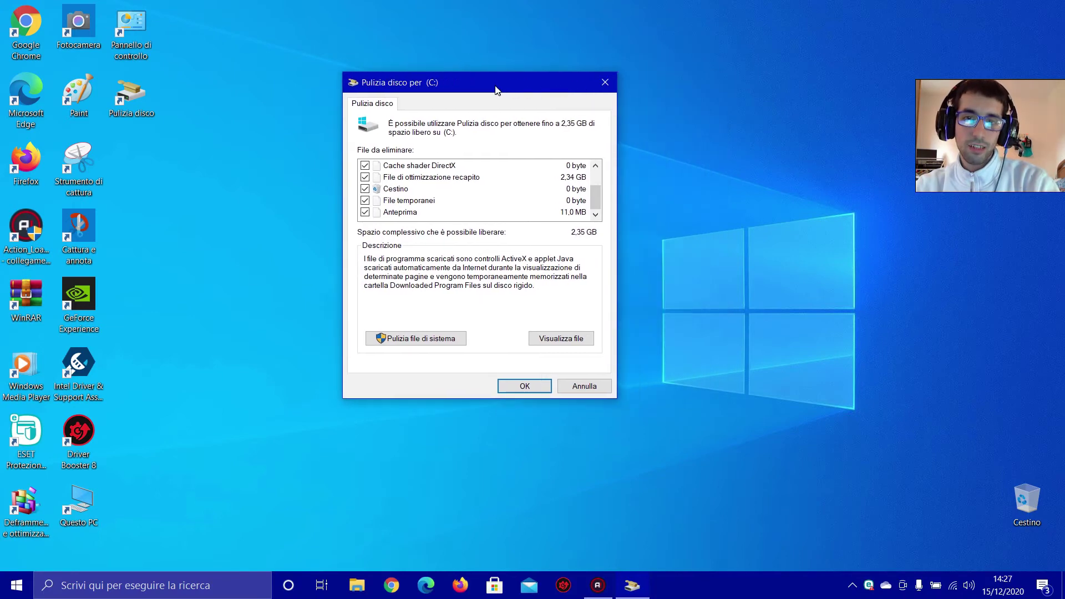
pyautogui.moveTo(598, 198); pyautogui.dragTo(583, 238)
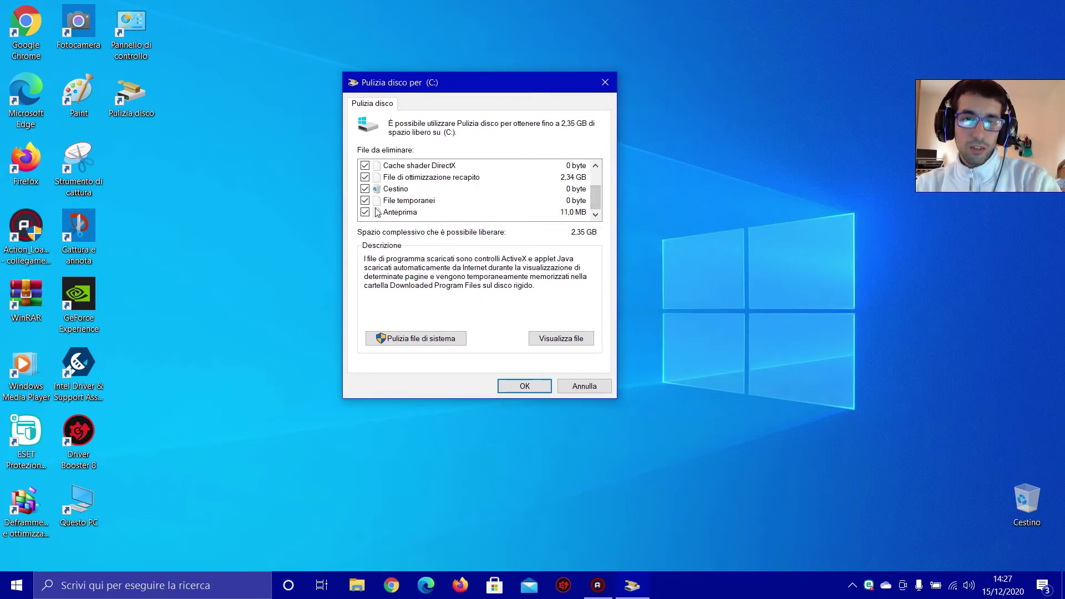
# Restart the (C:) cleanup with system files included and tick all remaining categories, including File di ottimizzazione recapito, File di risorse di lingua, Cestino and File temporanei.
pyautogui.click(426, 340)
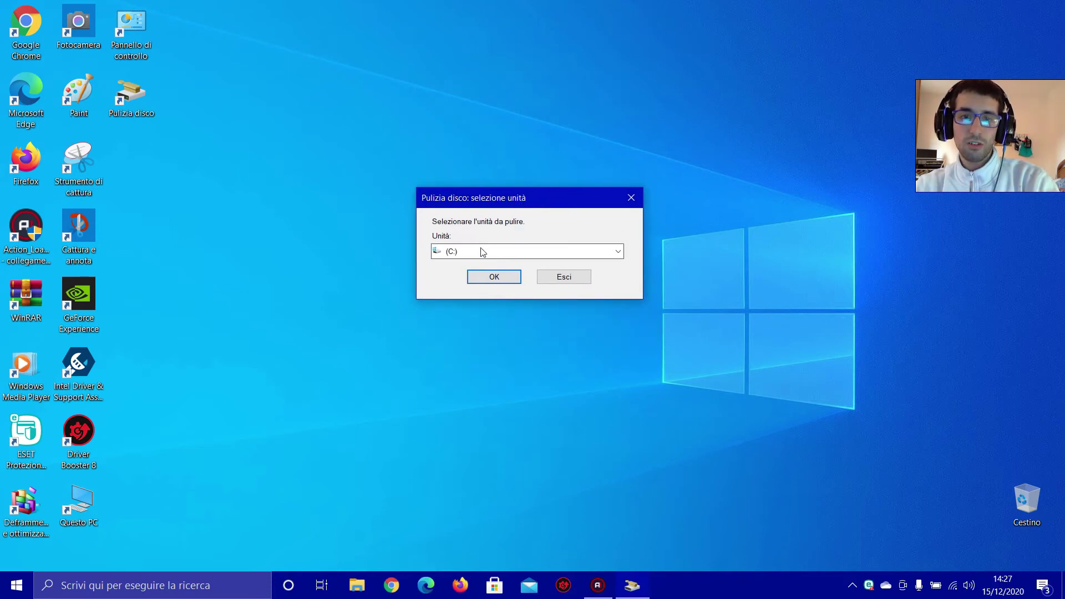
pyautogui.click(489, 278)
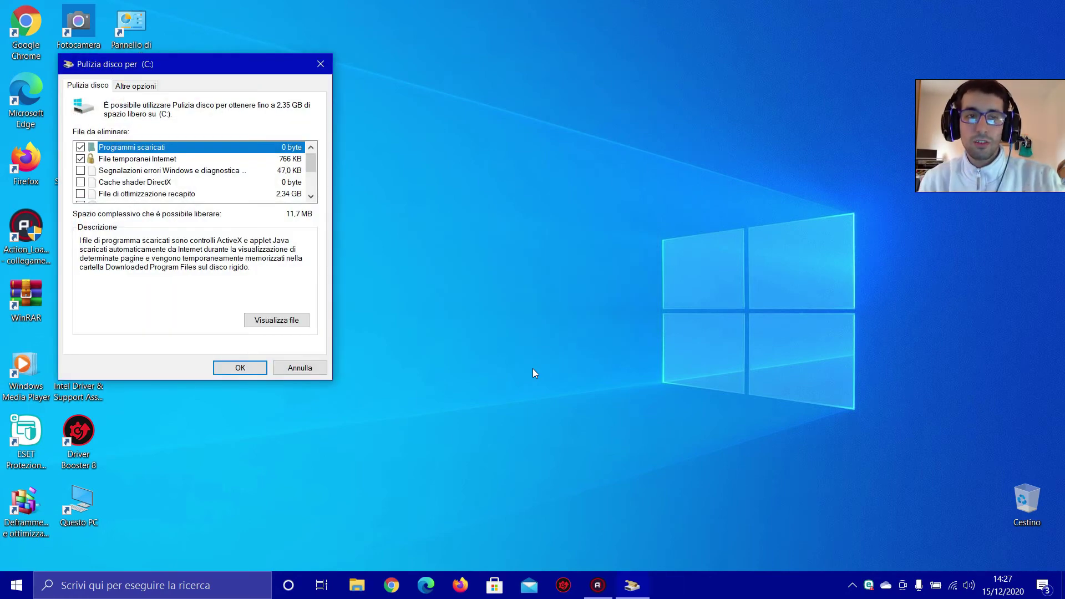
pyautogui.click(80, 170)
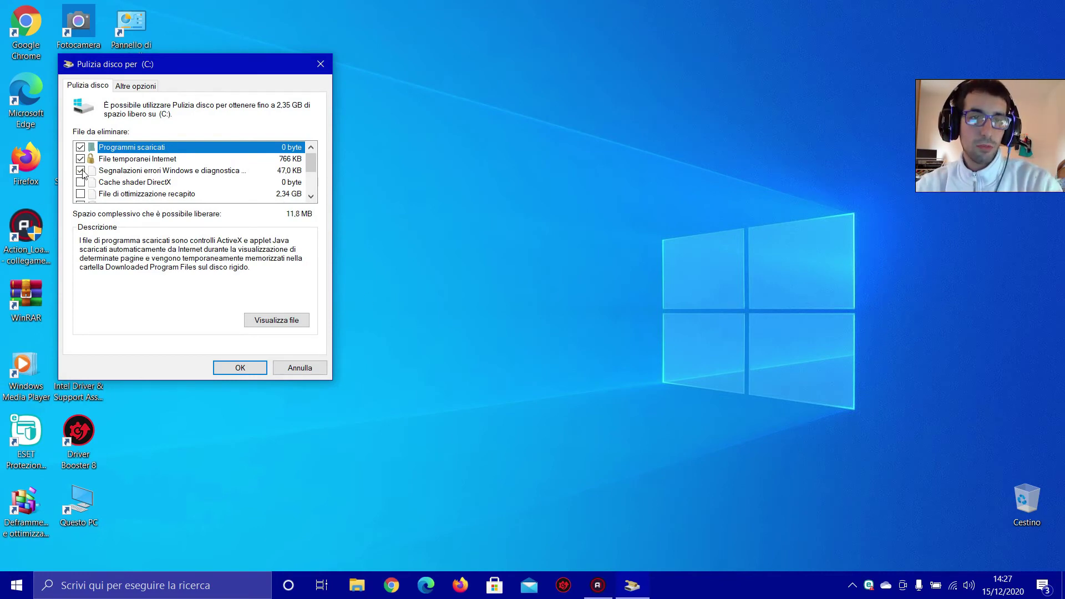
pyautogui.click(80, 182)
pyautogui.click(81, 194)
pyautogui.scroll(-2, 82, 192)
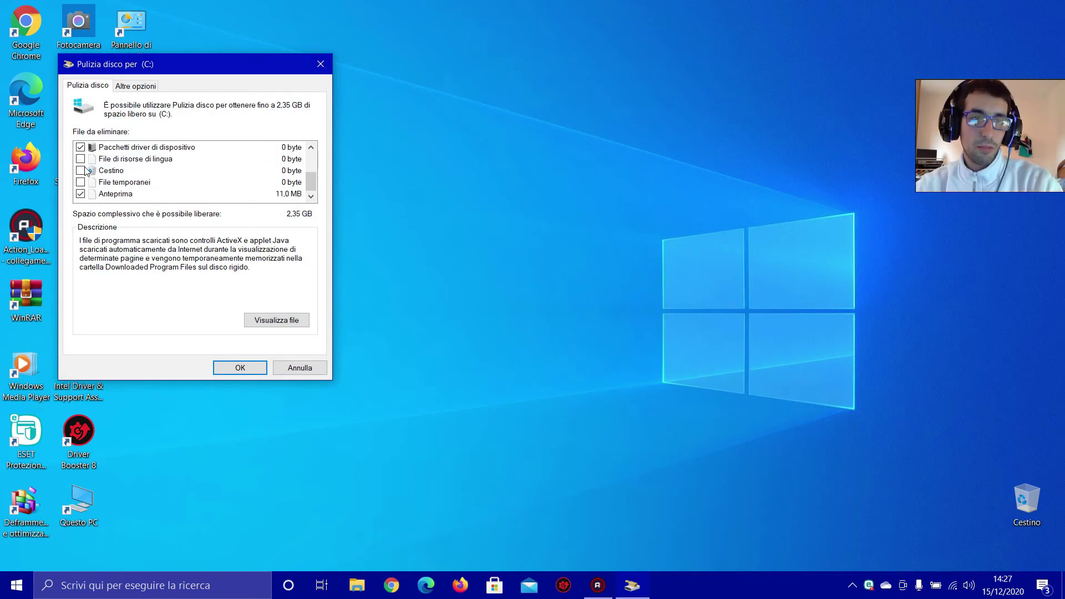
pyautogui.click(81, 171)
pyautogui.click(80, 182)
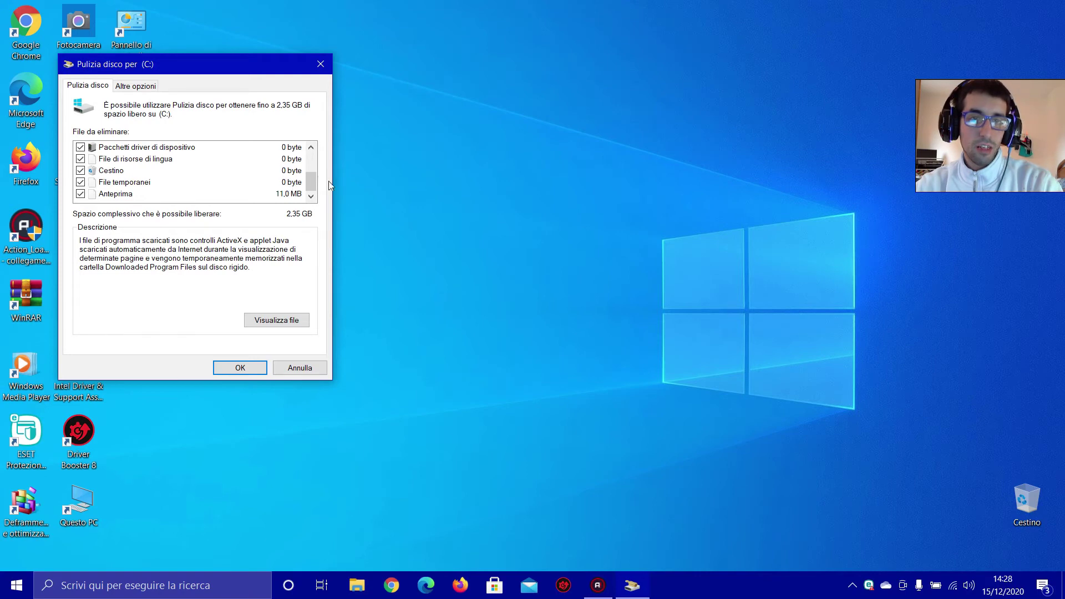
# Move the (C:) cleanup window clear of the desktop icons, check the ticked categories and permanently delete the selected files.
pyautogui.moveTo(221, 64); pyautogui.dragTo(382, 77)
pyautogui.scroll(3, 518, 217)
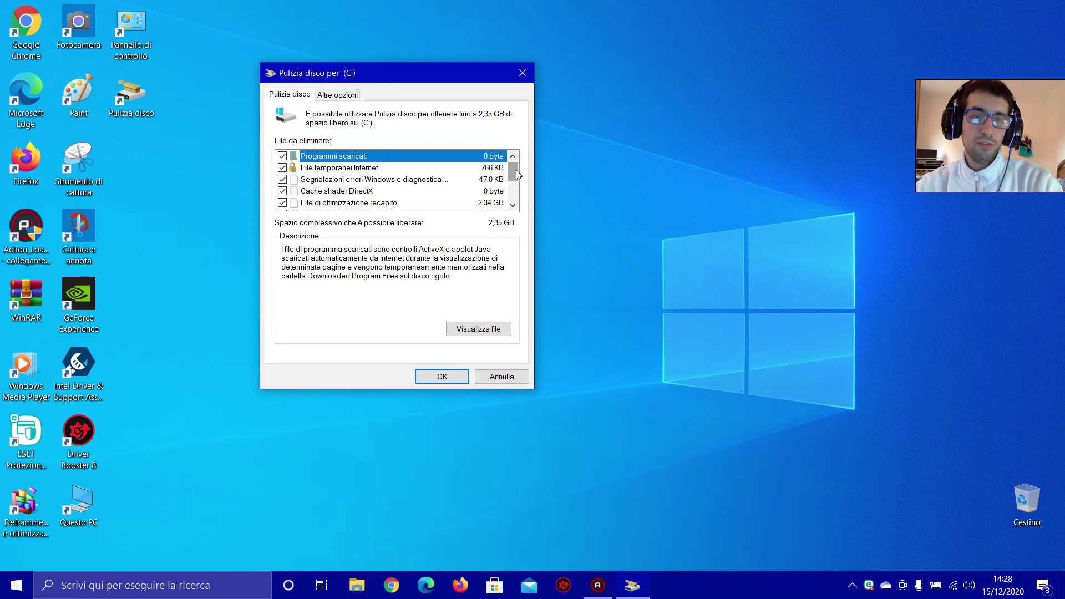
pyautogui.moveTo(516, 168); pyautogui.dragTo(521, 207)
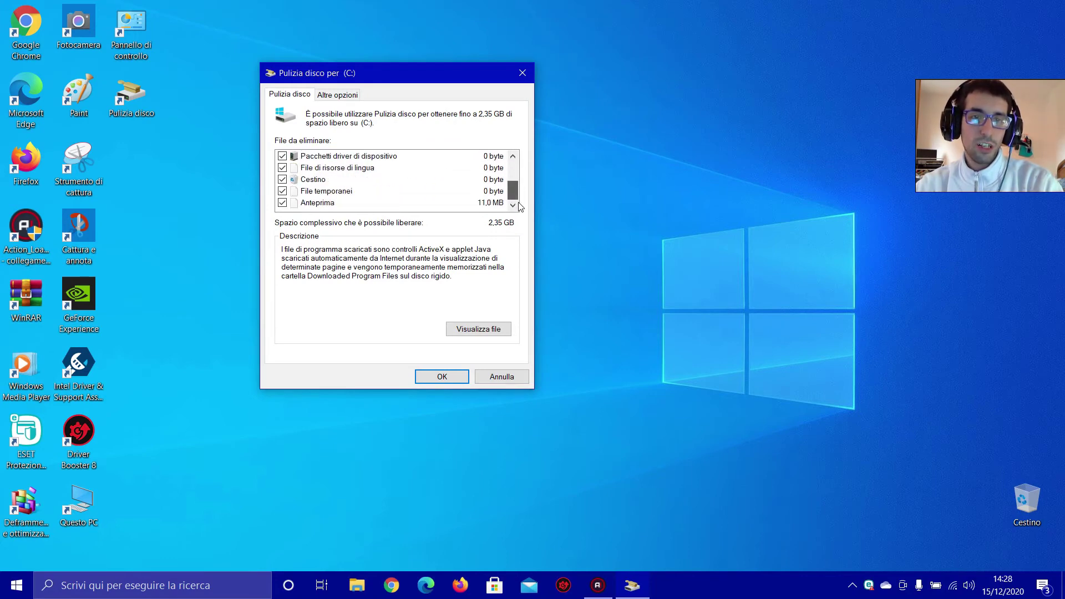
pyautogui.click(447, 377)
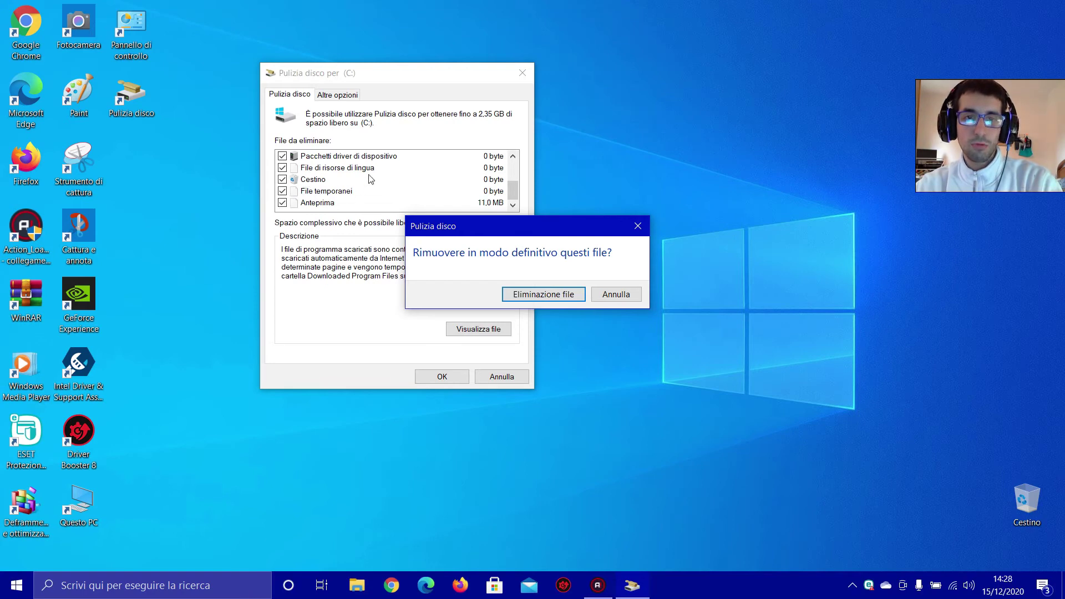
pyautogui.click(556, 300)
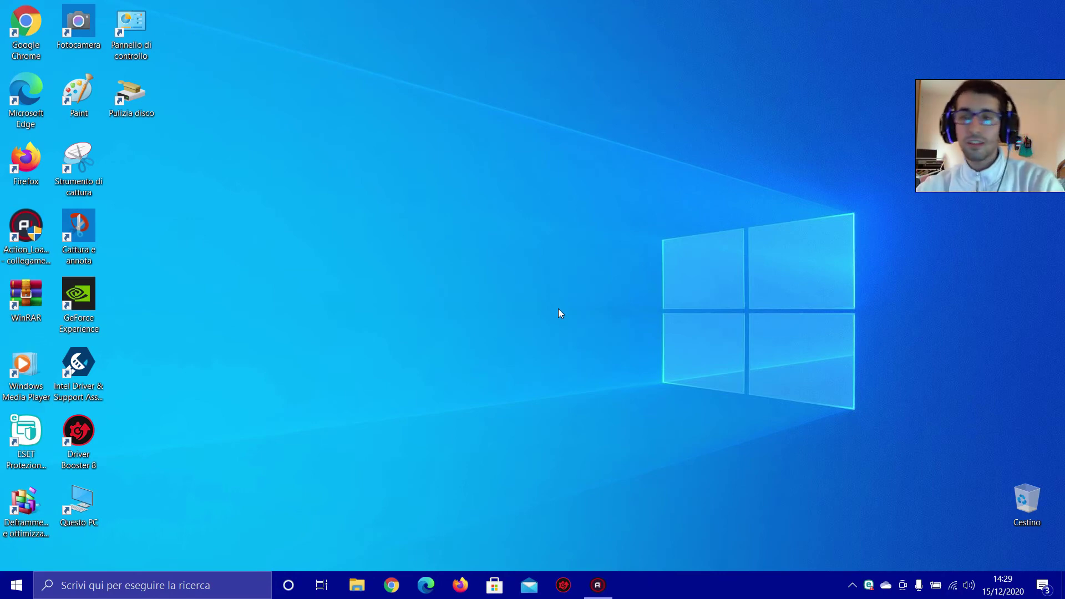
# Reopen Pulizia disco, choose the My Passport (D:) drive and move its cleanup window toward the middle of the desktop.
pyautogui.doubleClick(131, 94)
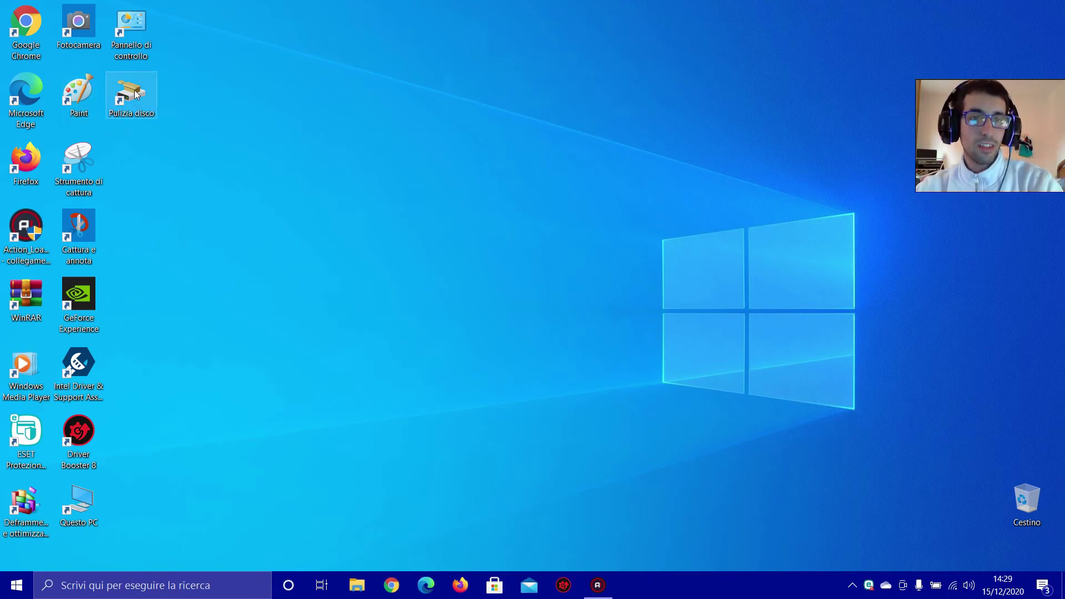
pyautogui.click(514, 302)
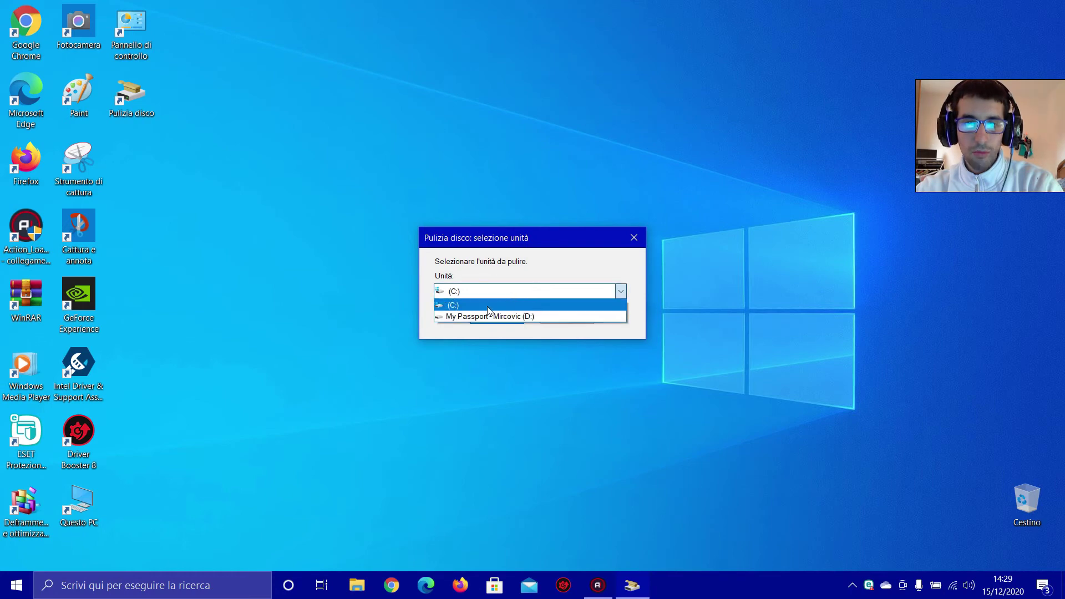
pyautogui.click(487, 316)
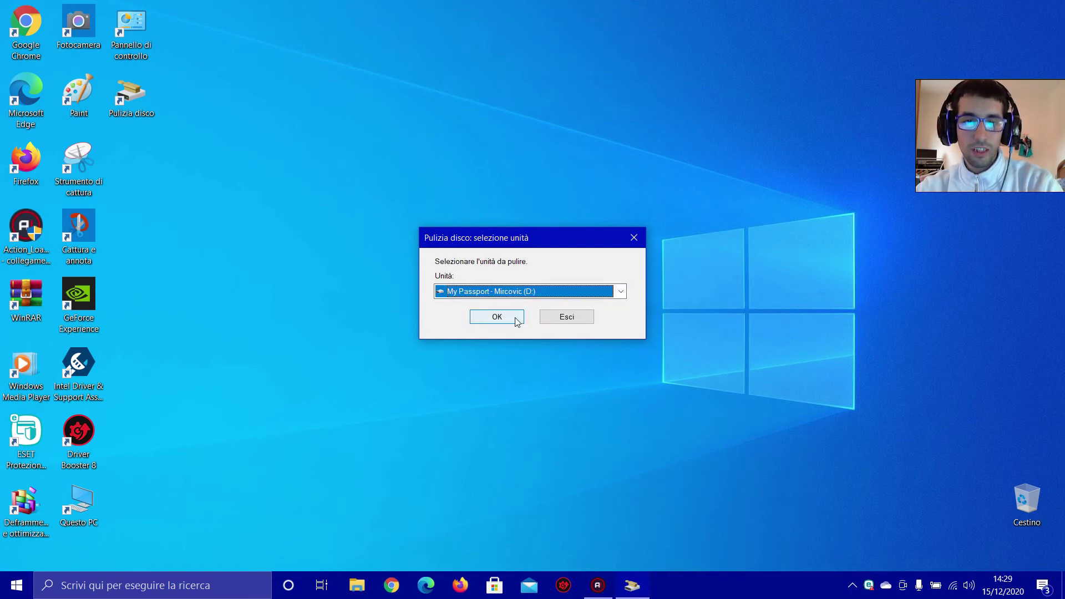
pyautogui.moveTo(520, 237); pyautogui.dragTo(513, 173)
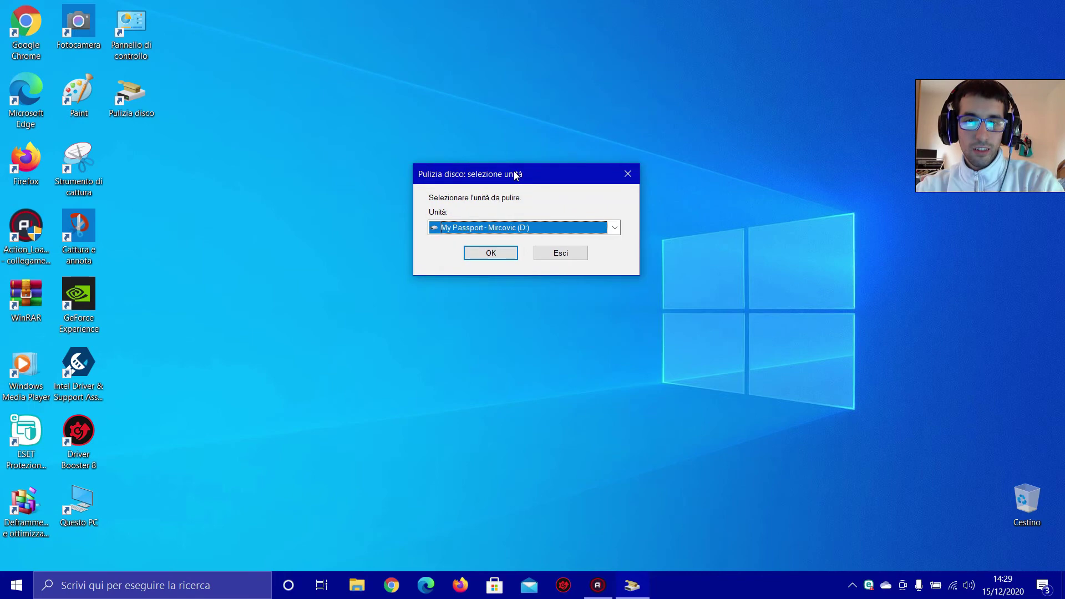
pyautogui.click(505, 256)
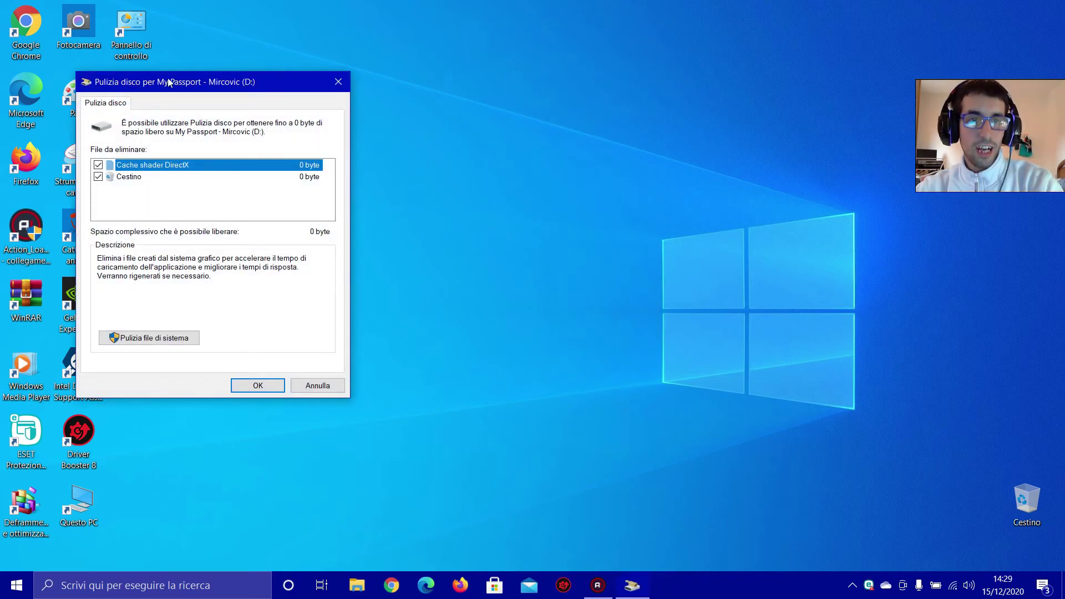
pyautogui.moveTo(169, 83); pyautogui.dragTo(396, 99)
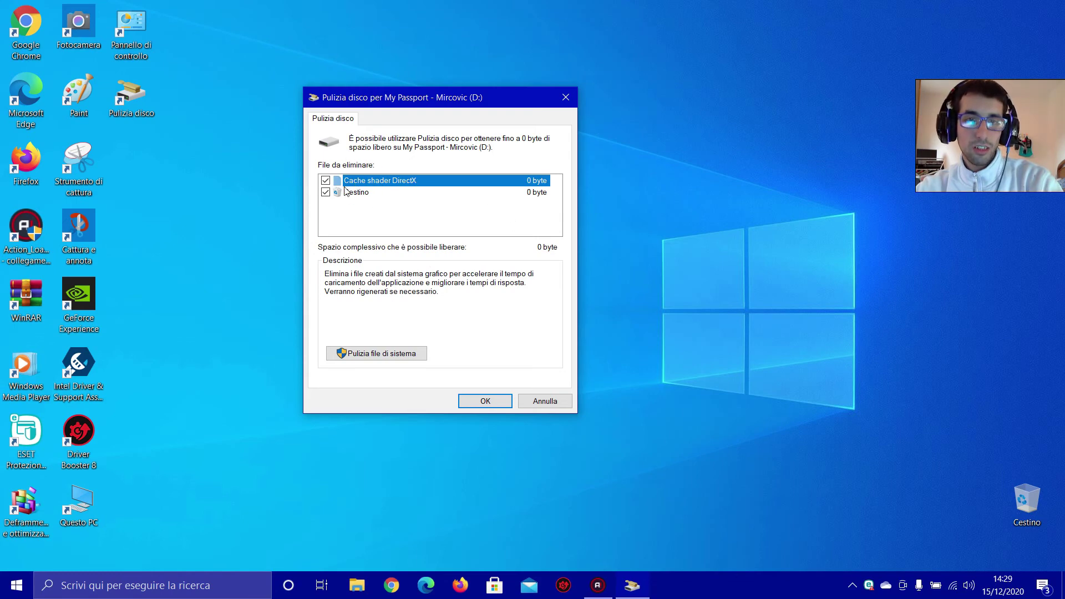
pyautogui.click(326, 192)
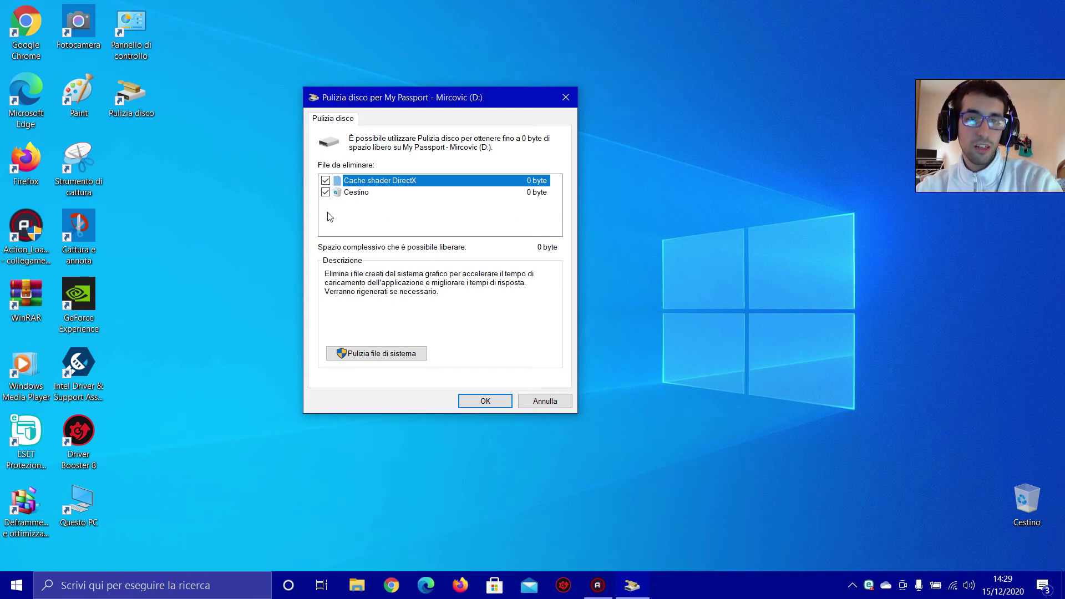
pyautogui.click(325, 180)
pyautogui.click(326, 192)
pyautogui.click(326, 180)
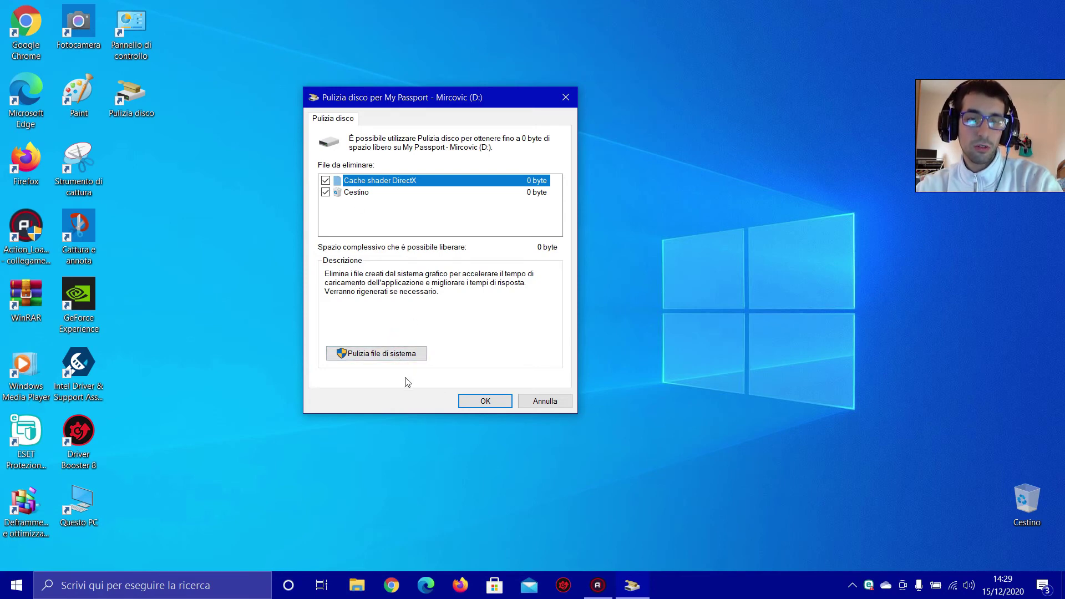
# Restart the cleanup with system files included for the My Passport (D:) drive and move its window toward the middle of the desktop.
pyautogui.click(390, 359)
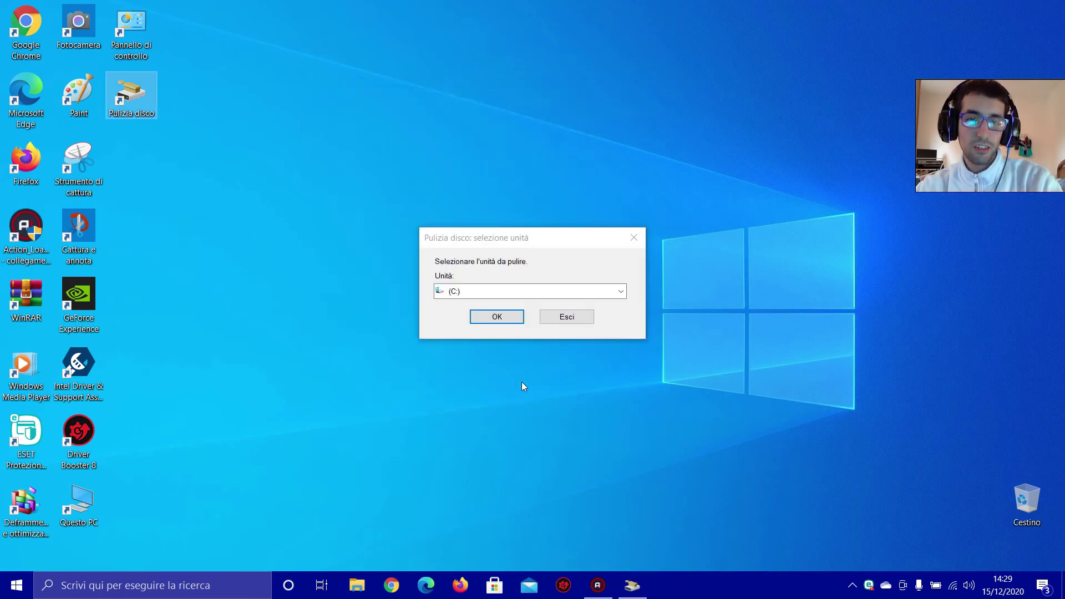
pyautogui.click(502, 293)
pyautogui.click(491, 317)
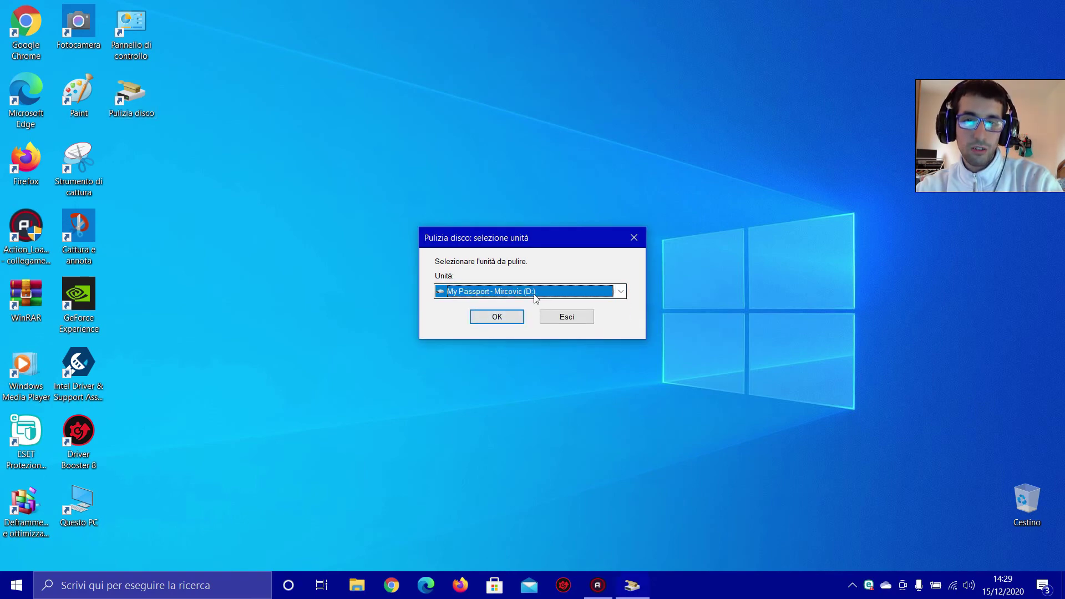
pyautogui.click(507, 317)
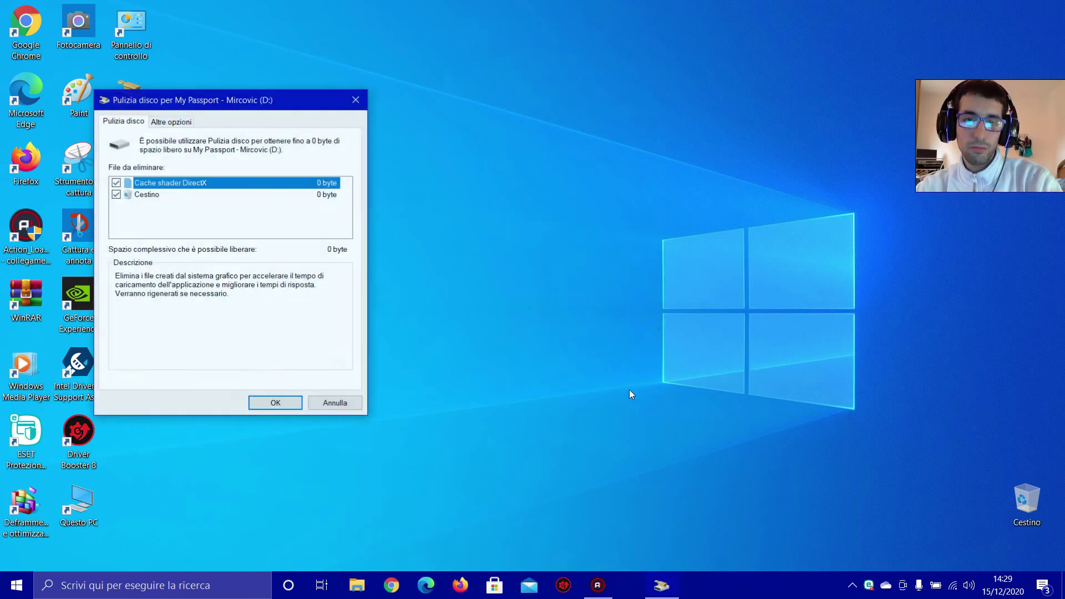
pyautogui.moveTo(186, 103); pyautogui.dragTo(443, 104)
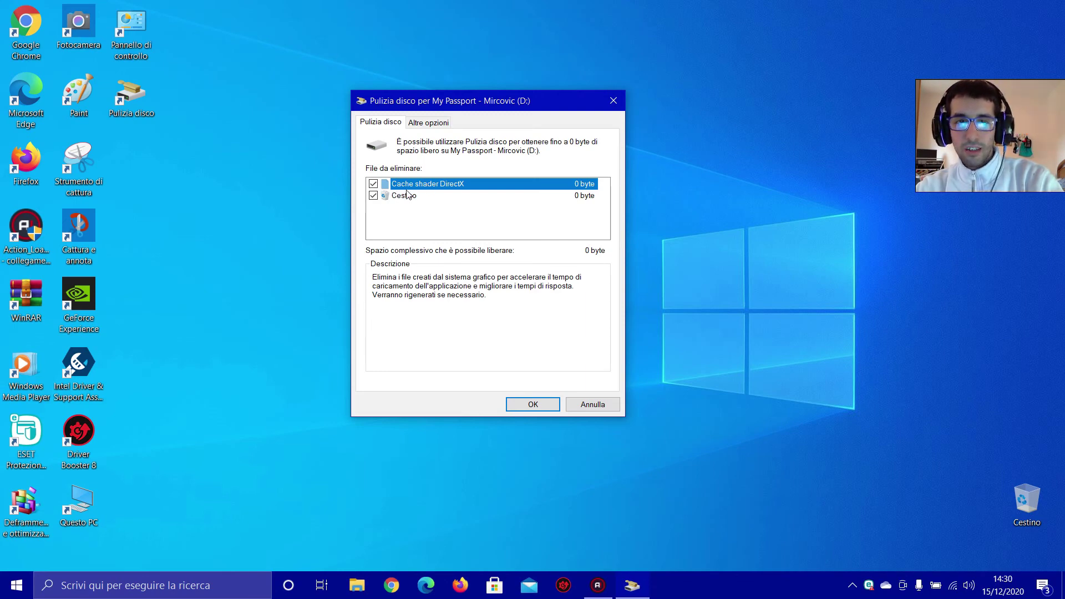
# Permanently delete the ticked Cache shader DirectX and Cestino files from My Passport (D:) and deselect the desktop shortcut.
pyautogui.click(542, 405)
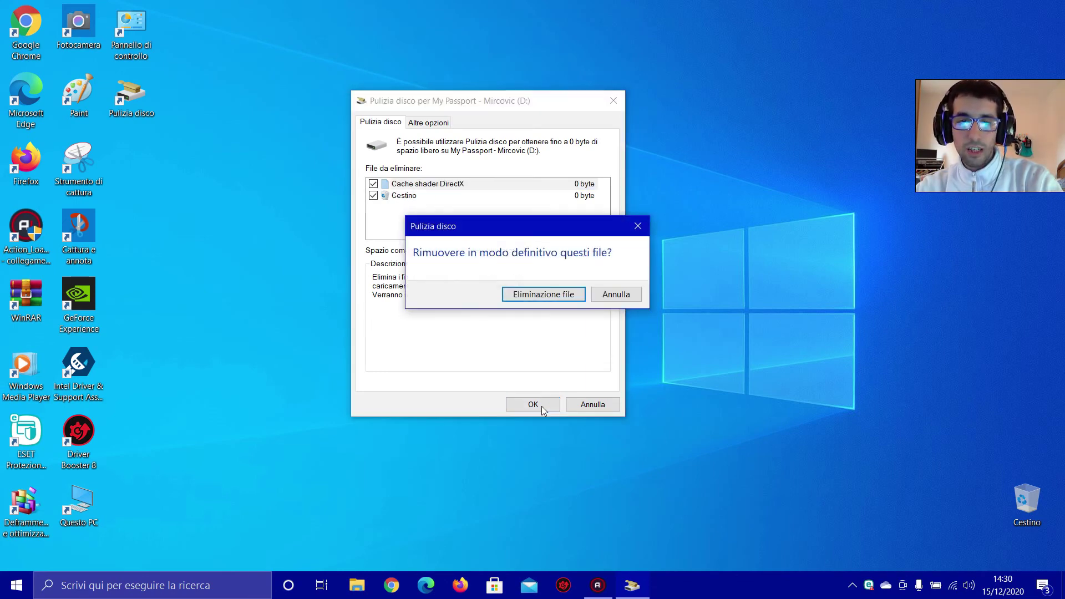
pyautogui.click(555, 295)
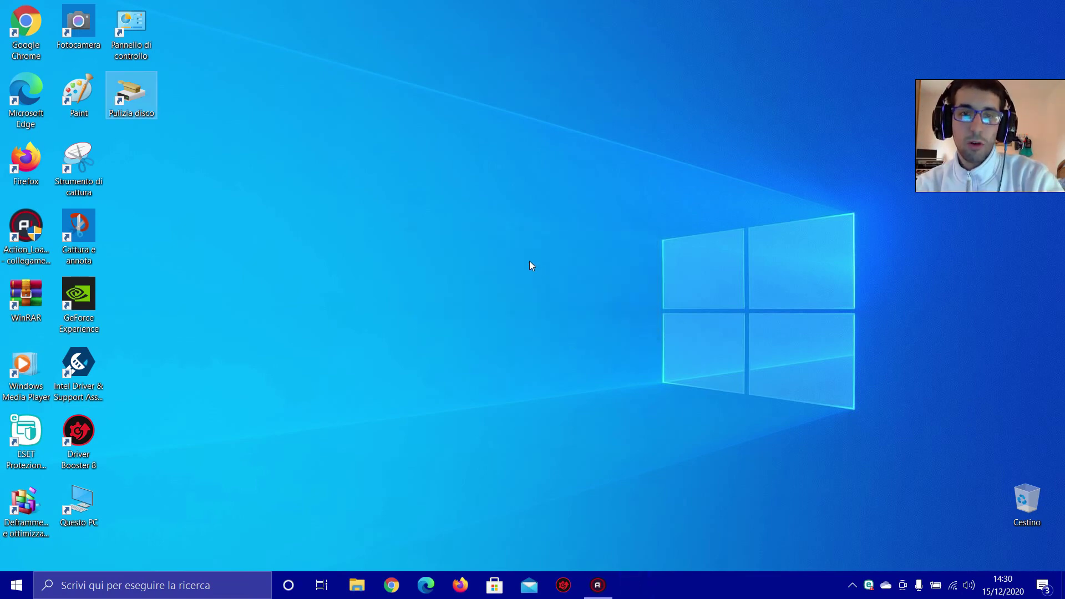
pyautogui.click(496, 181)
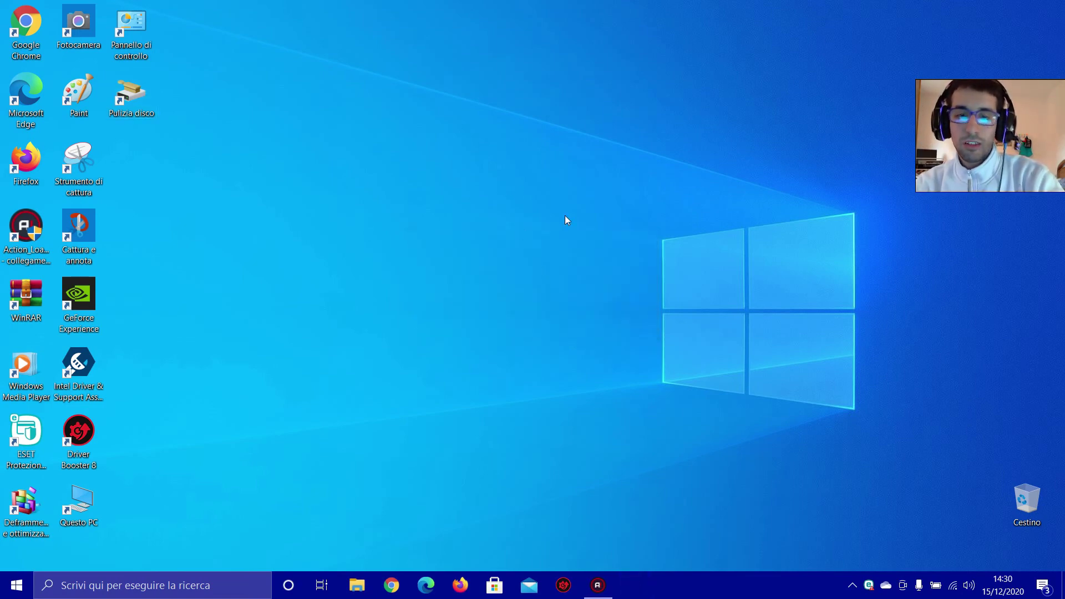